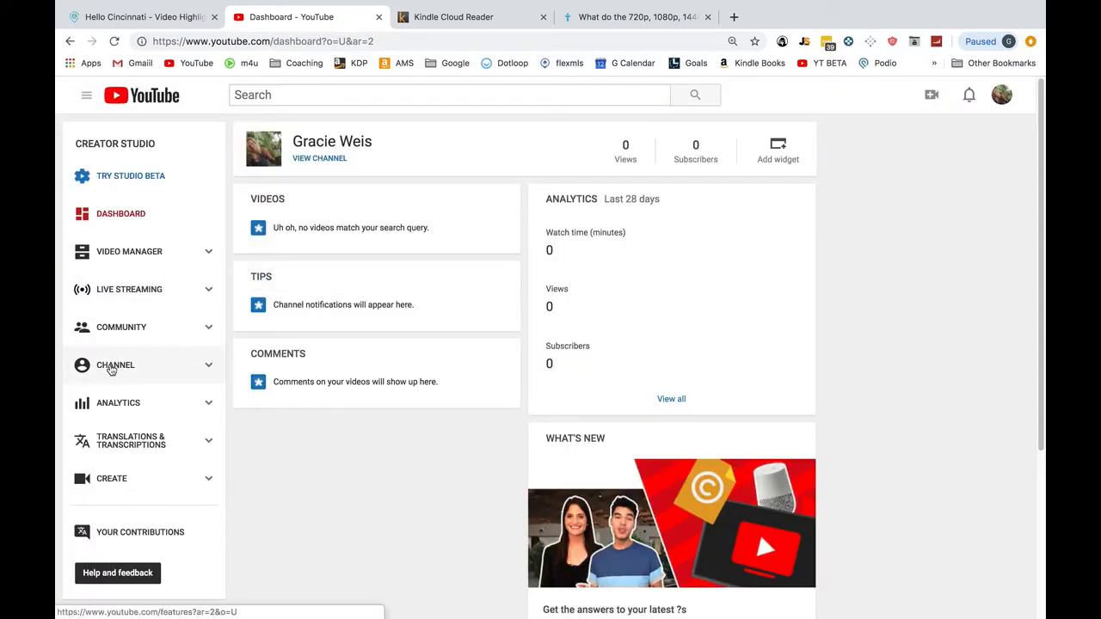
- Open the channel's Status and features page and start account verification, choosing to receive the verification code by text
{"action": "left_click", "coordinate": [111, 369]}
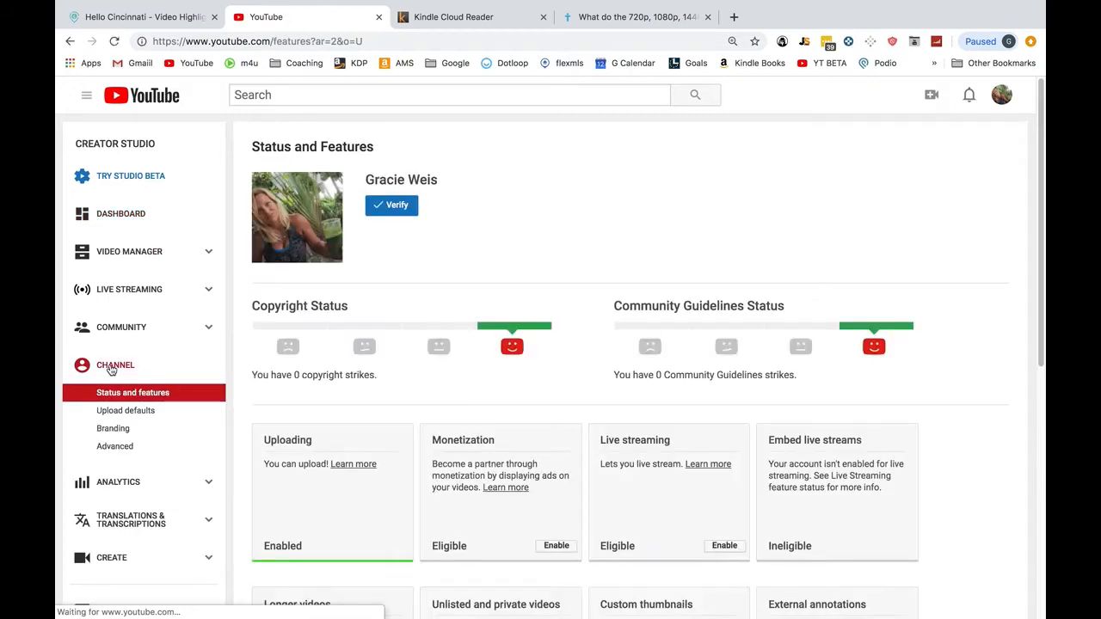
{"action": "left_click_drag", "start_coordinate": [1043, 165], "coordinate": [1043, 277]}
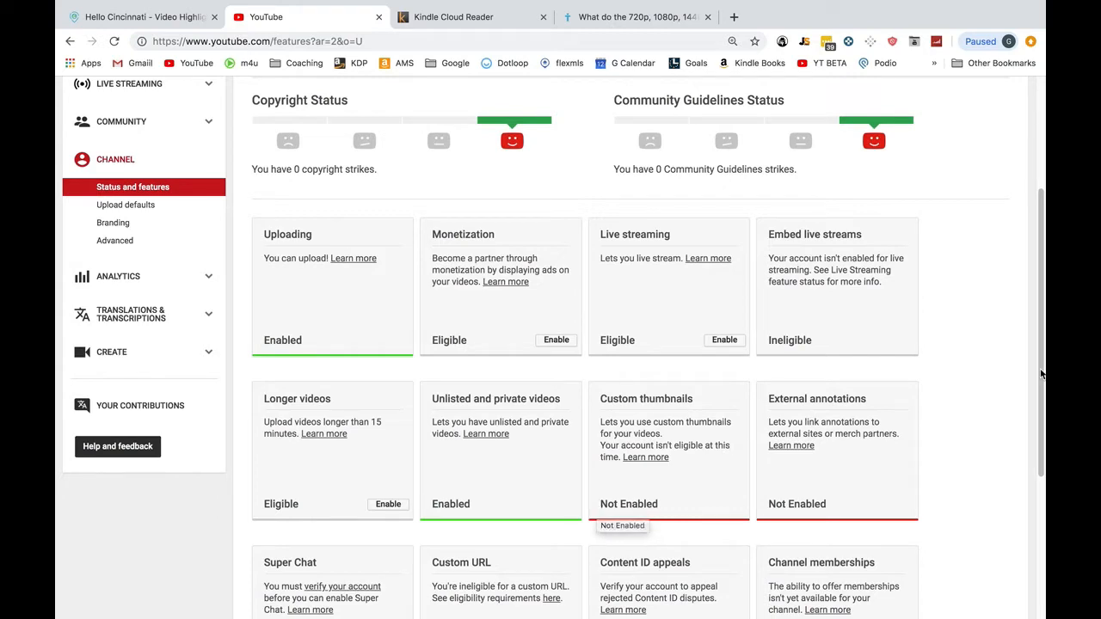
{"action": "scroll", "coordinate": [1042, 238], "scroll_direction": "up", "scroll_amount": 3}
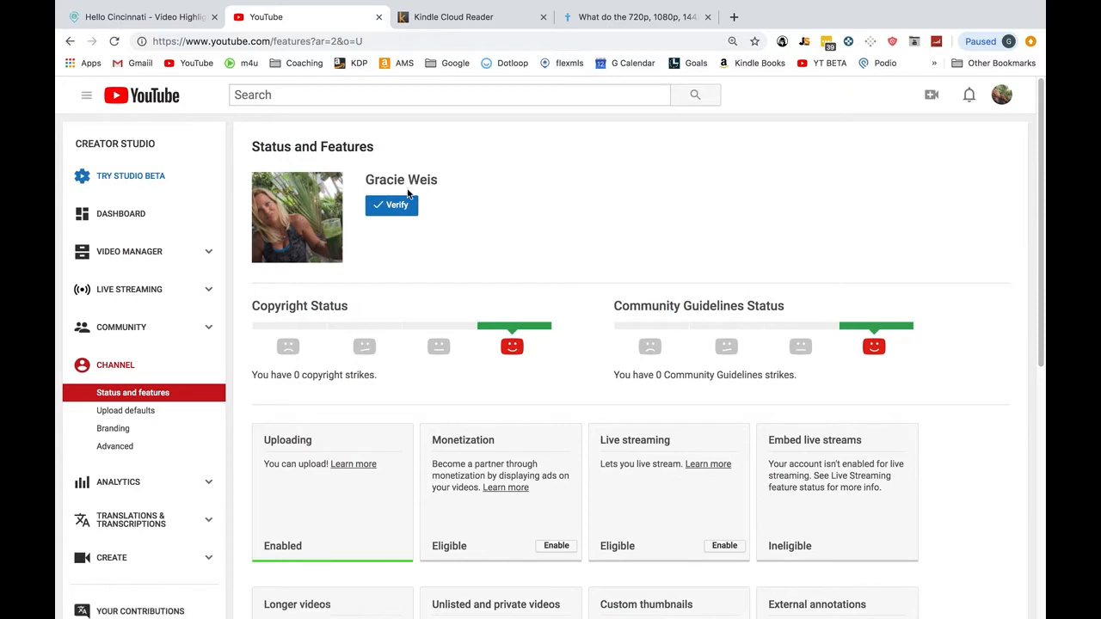
{"action": "left_click", "coordinate": [397, 207]}
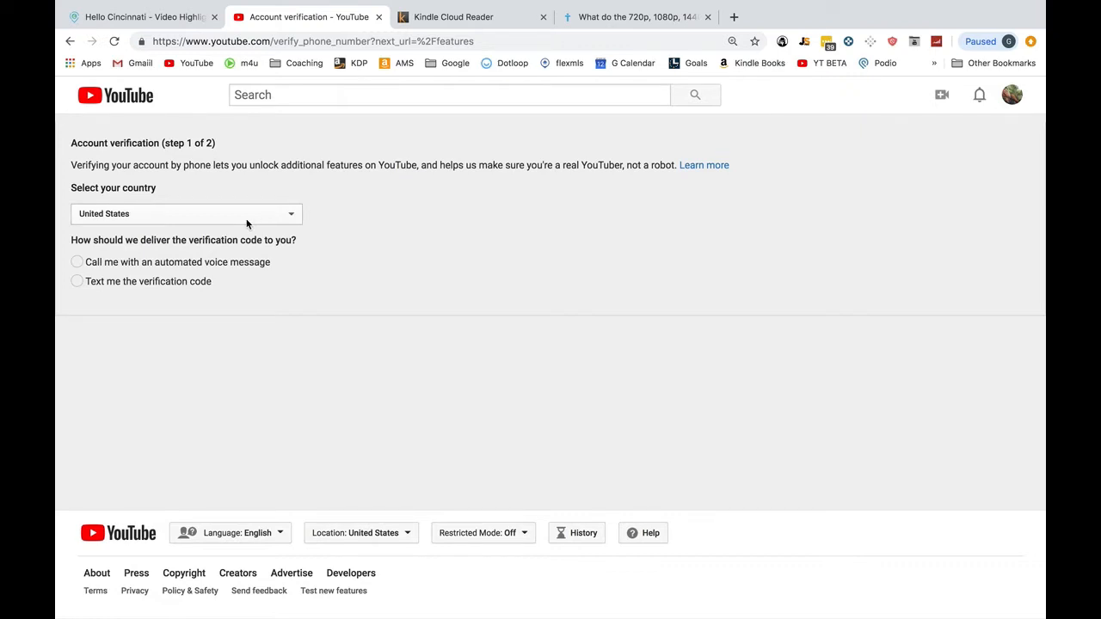
{"action": "left_click", "coordinate": [77, 282]}
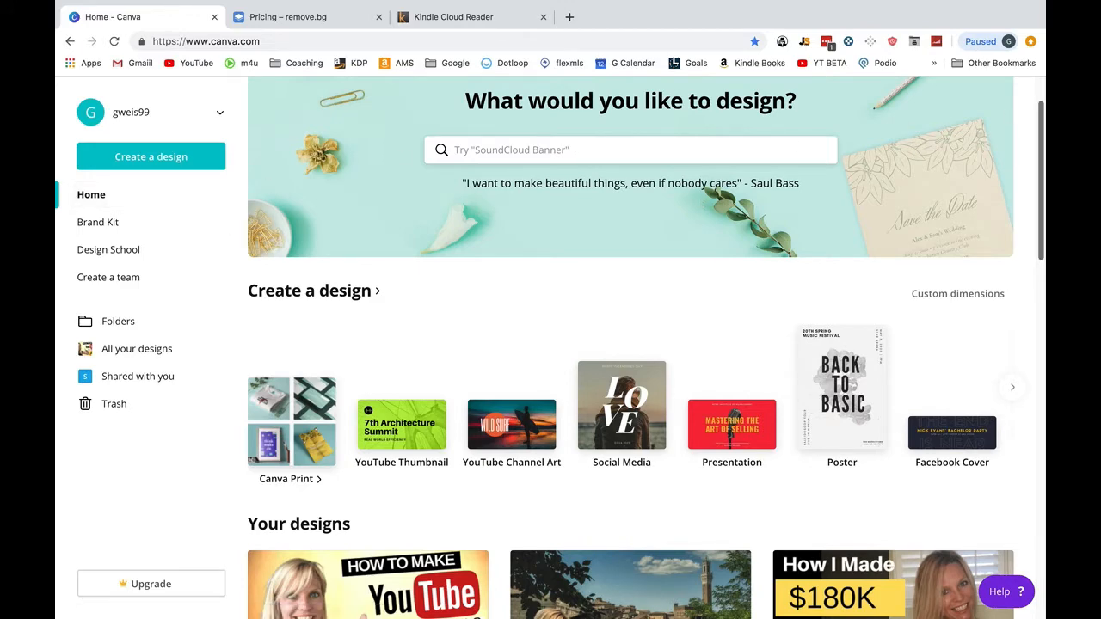
- Switch to Canva and create a blank YouTube Thumbnail design
{"action": "left_click_drag", "start_coordinate": [1043, 116], "coordinate": [1038, 182]}
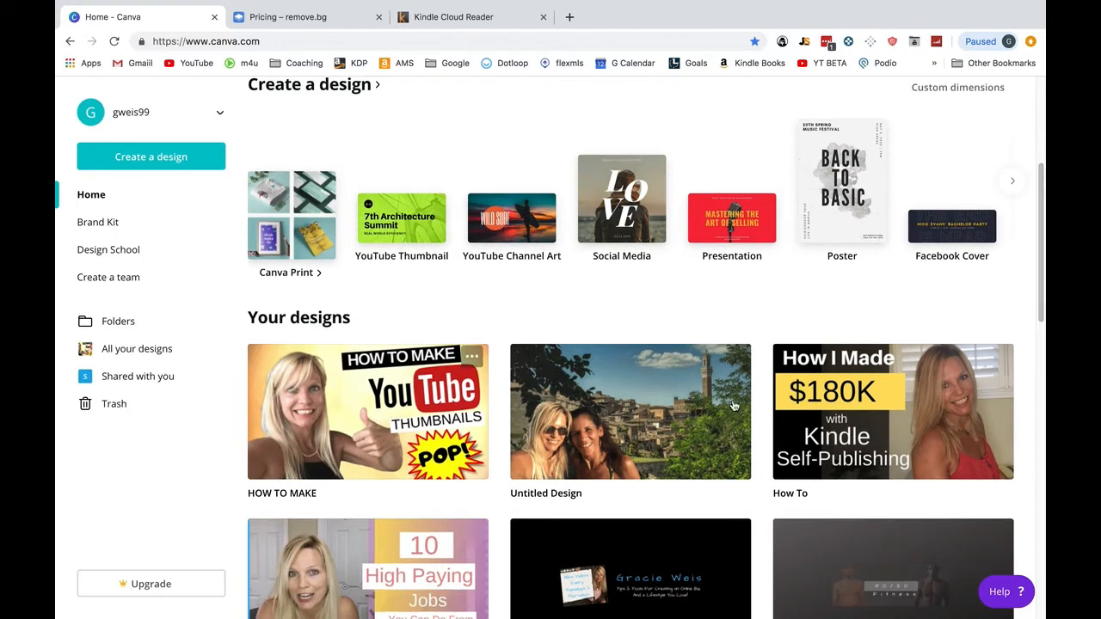
{"action": "left_click_drag", "start_coordinate": [1038, 232], "coordinate": [1038, 127]}
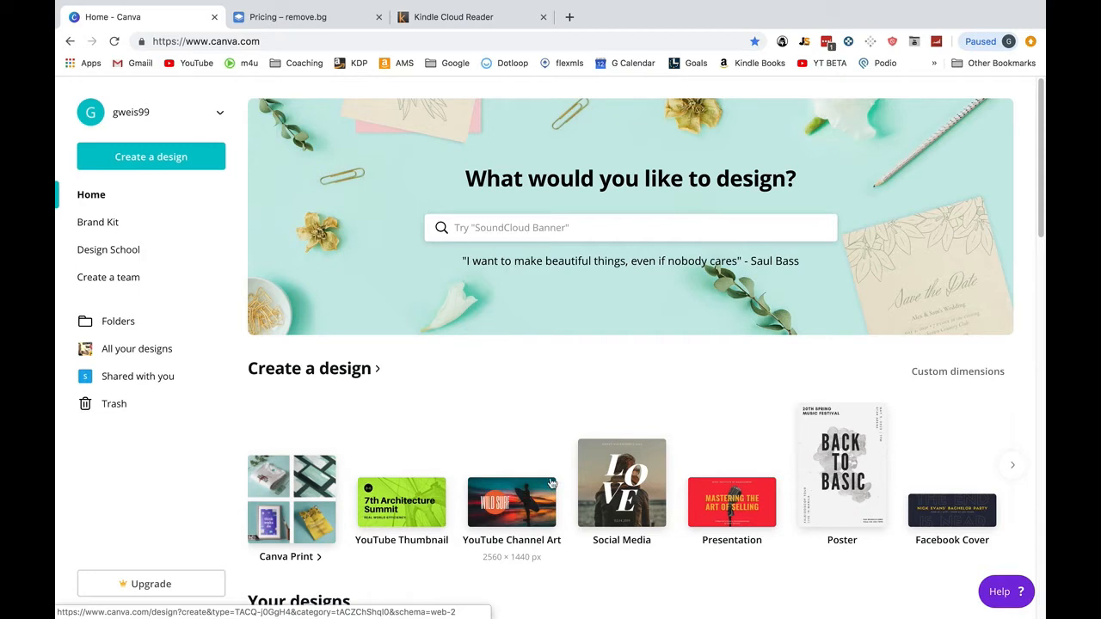
{"action": "left_click", "coordinate": [399, 525]}
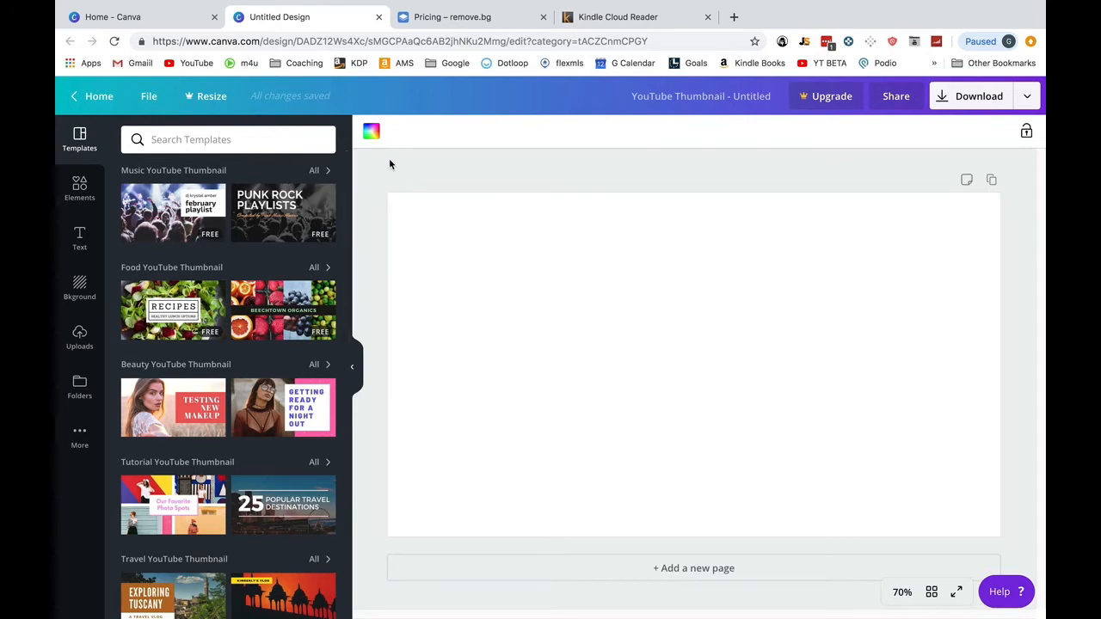
- Try solid yellow and lime green as the thumbnail's background colour
{"action": "left_click", "coordinate": [370, 137]}
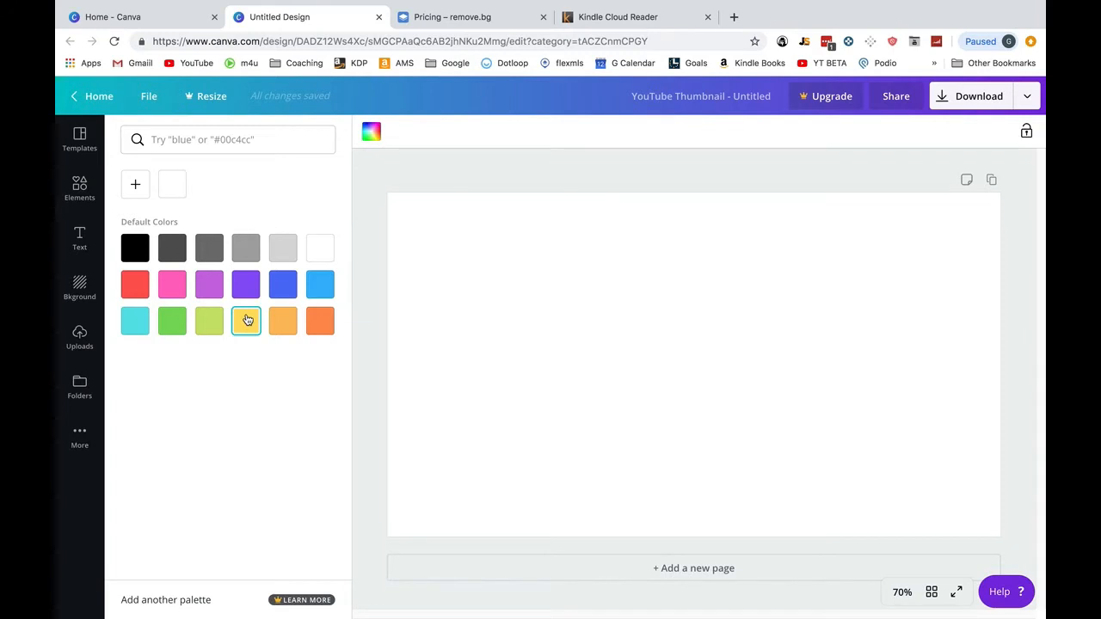
{"action": "left_click", "coordinate": [246, 320]}
{"action": "left_click", "coordinate": [208, 323]}
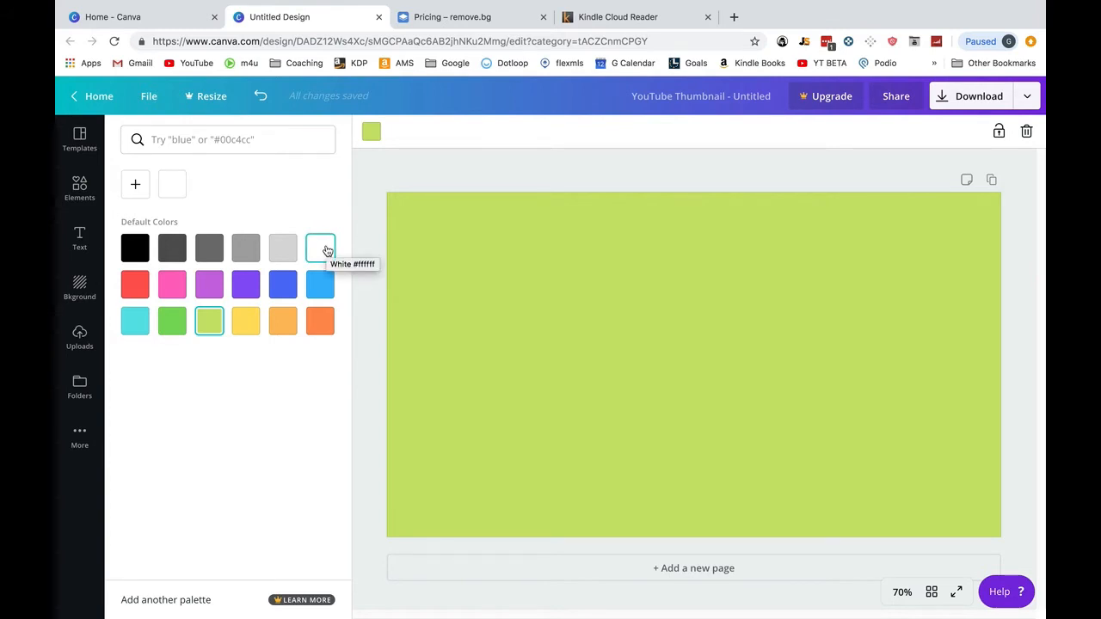
{"action": "left_click", "coordinate": [371, 133]}
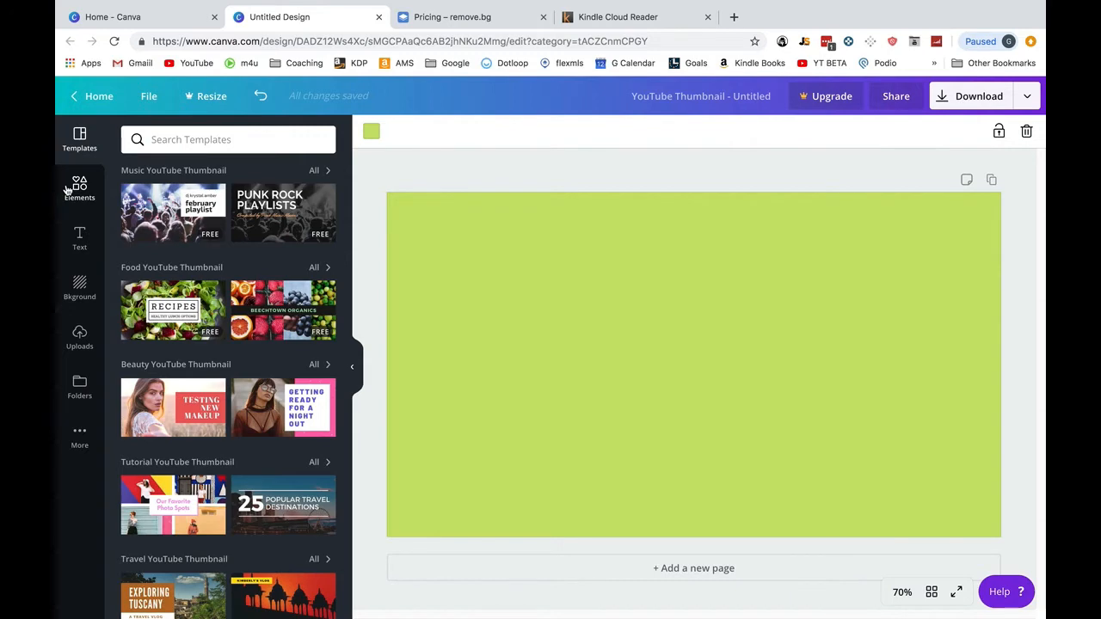
- Browse the free backgrounds and apply the plain yellow gradient to the thumbnail
{"action": "left_click", "coordinate": [79, 285]}
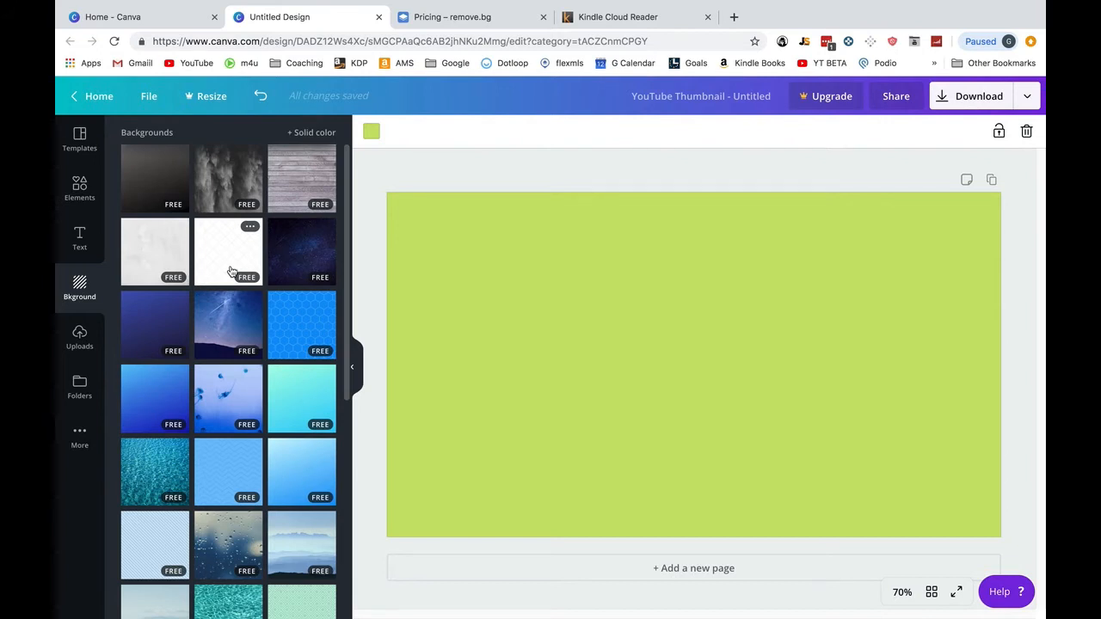
{"action": "scroll", "coordinate": [344, 266], "scroll_direction": "down", "scroll_amount": 1}
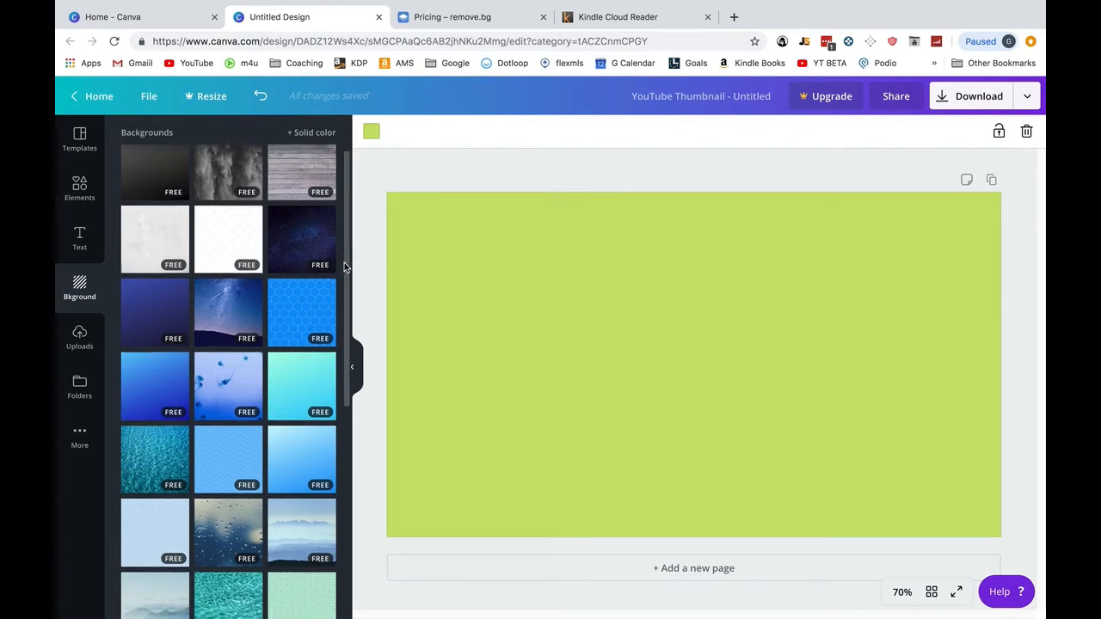
{"action": "left_click_drag", "start_coordinate": [344, 268], "coordinate": [340, 298]}
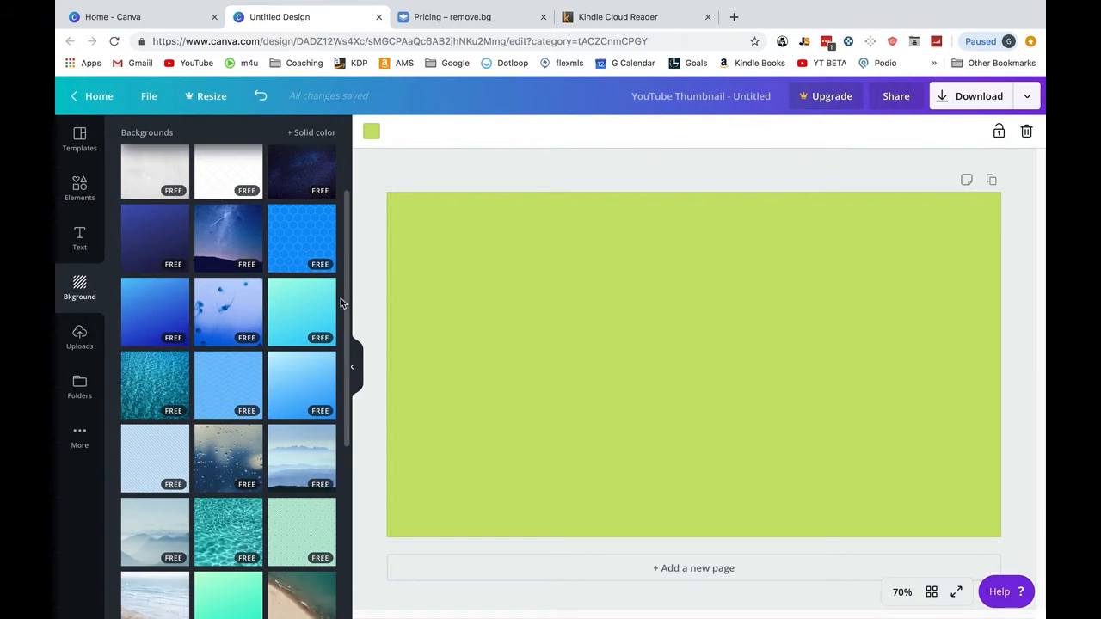
{"action": "scroll", "coordinate": [341, 298], "scroll_direction": "down", "scroll_amount": 5}
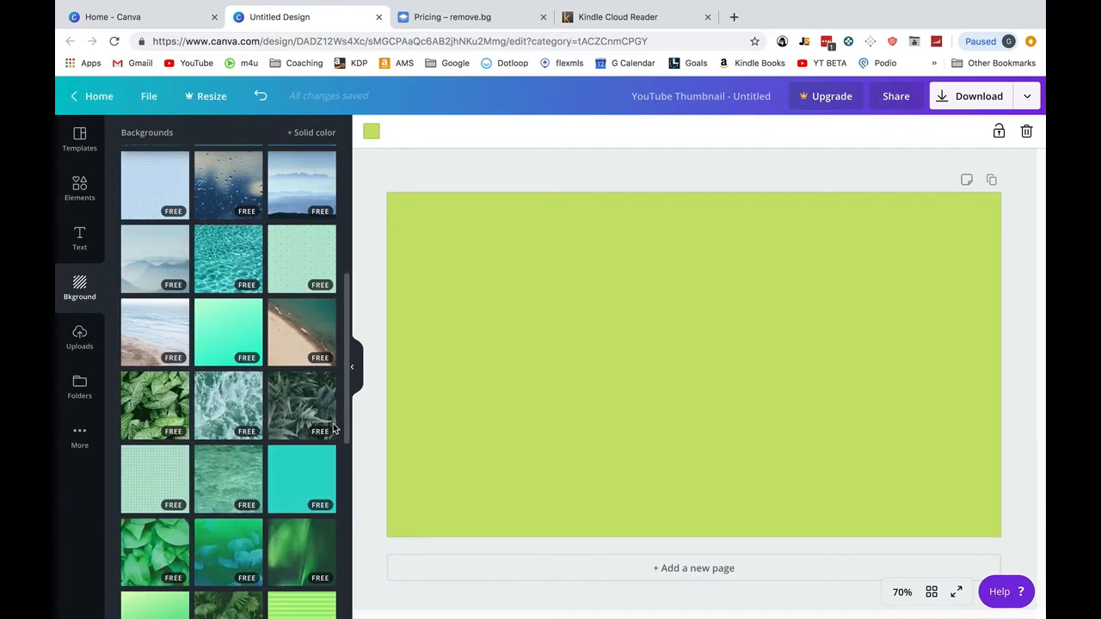
{"action": "scroll", "coordinate": [334, 429], "scroll_direction": "down", "scroll_amount": 5}
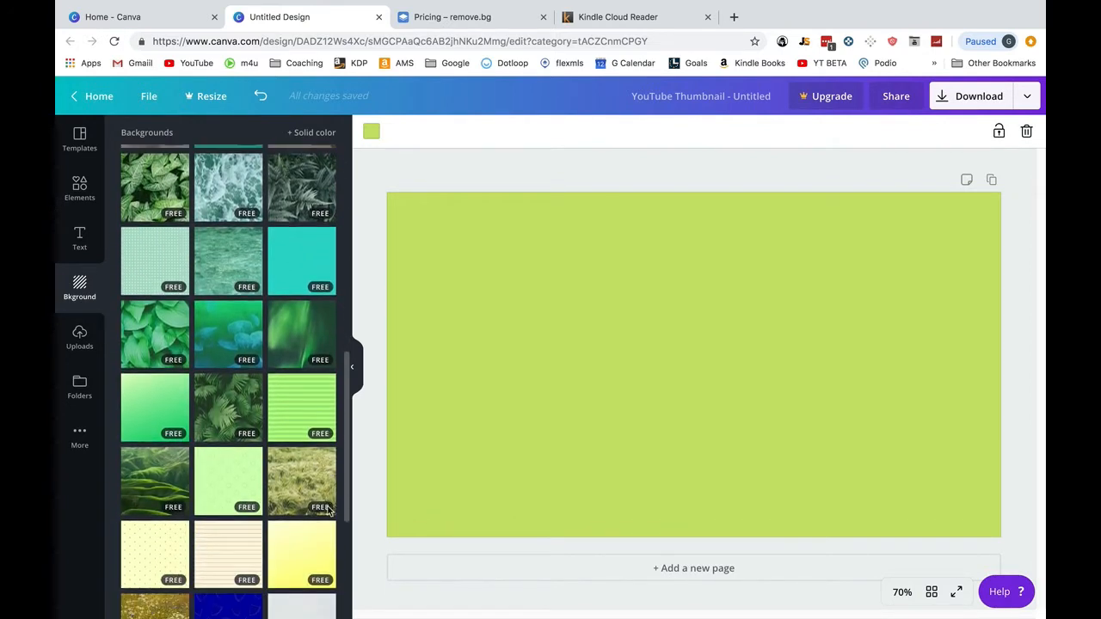
{"action": "left_click", "coordinate": [299, 505]}
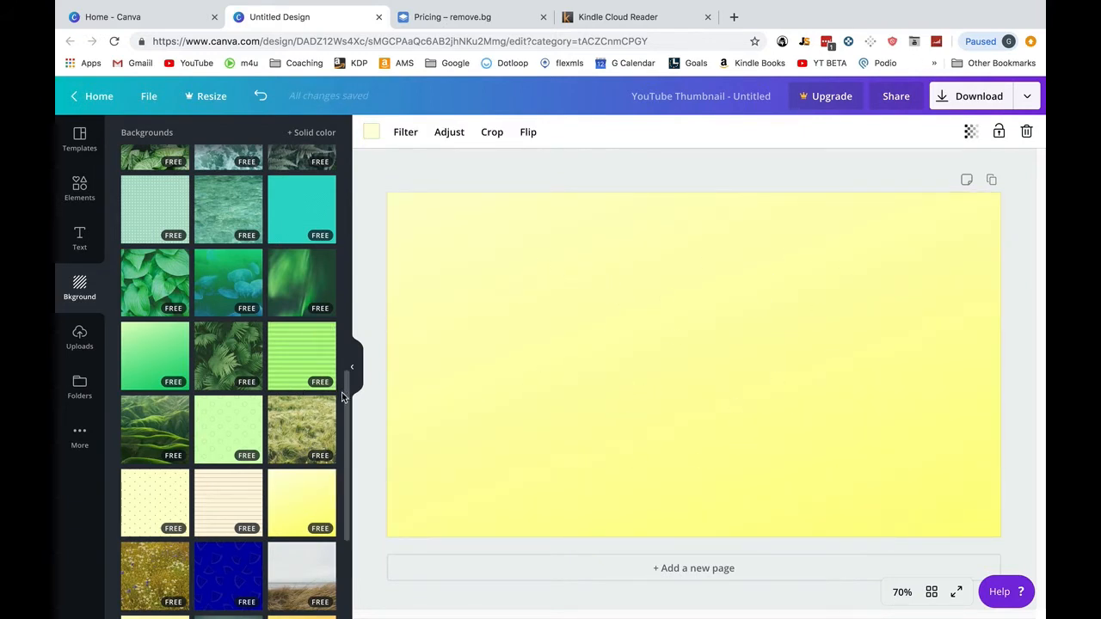
{"action": "scroll", "coordinate": [344, 420], "scroll_direction": "down", "scroll_amount": 1}
{"action": "left_click_drag", "start_coordinate": [345, 428], "coordinate": [356, 326]}
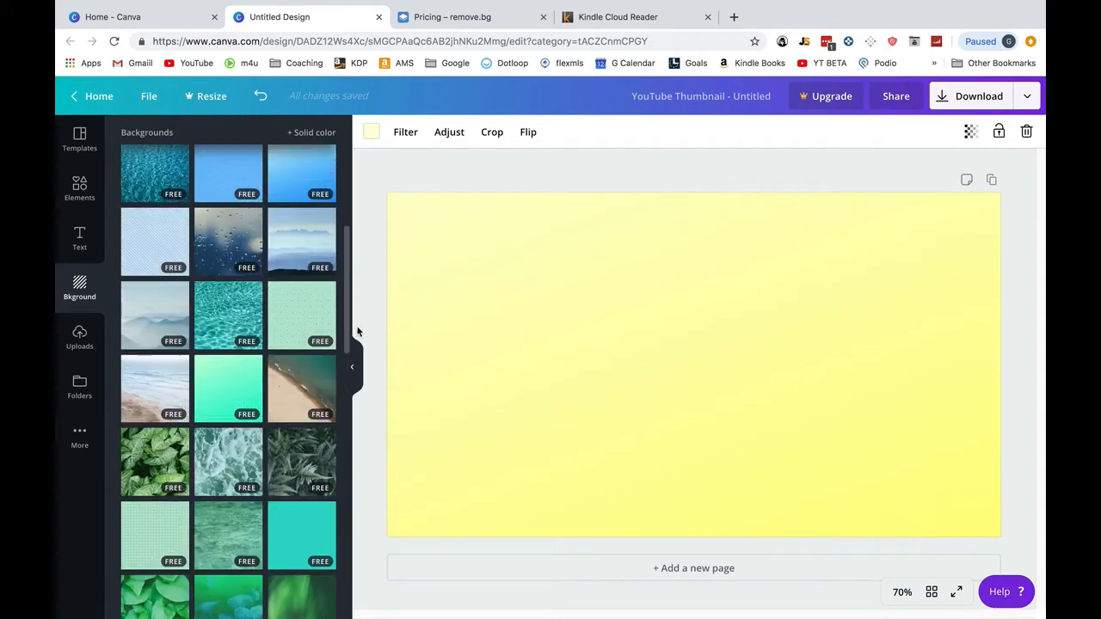
- Adjust the yellow background's vignette to 43
{"action": "left_click", "coordinate": [452, 142]}
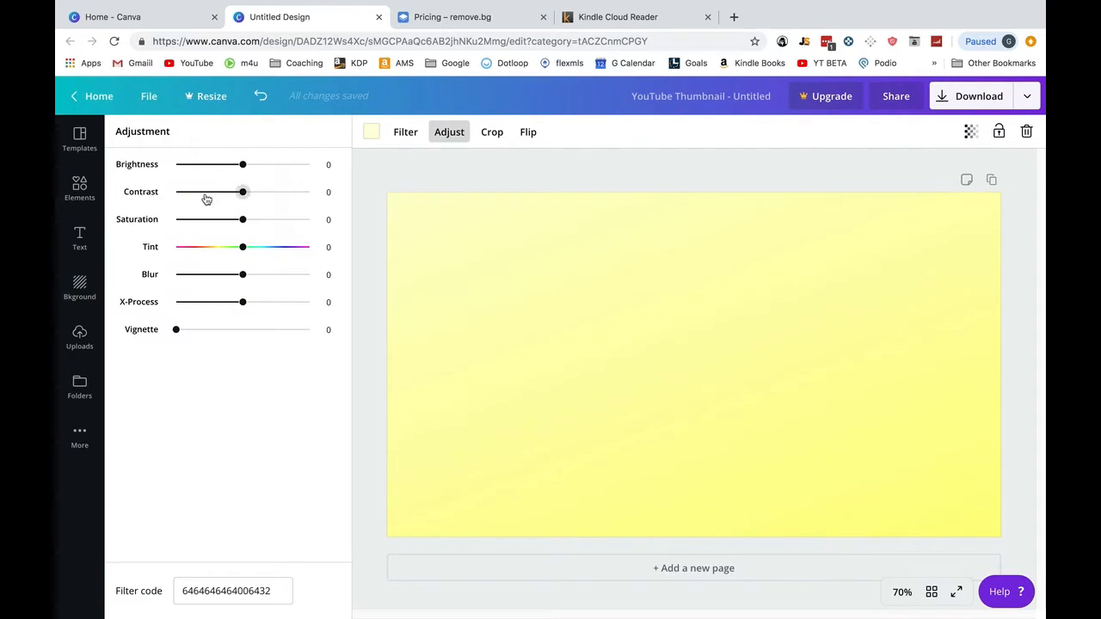
{"action": "mouse_move", "coordinate": [240, 247]}
{"action": "left_mouse_down"}
{"action": "mouse_move", "coordinate": [156, 240]}
{"action": "mouse_move", "coordinate": [242, 248]}
{"action": "left_mouse_up"}
{"action": "left_click_drag", "start_coordinate": [177, 337], "coordinate": [266, 342]}
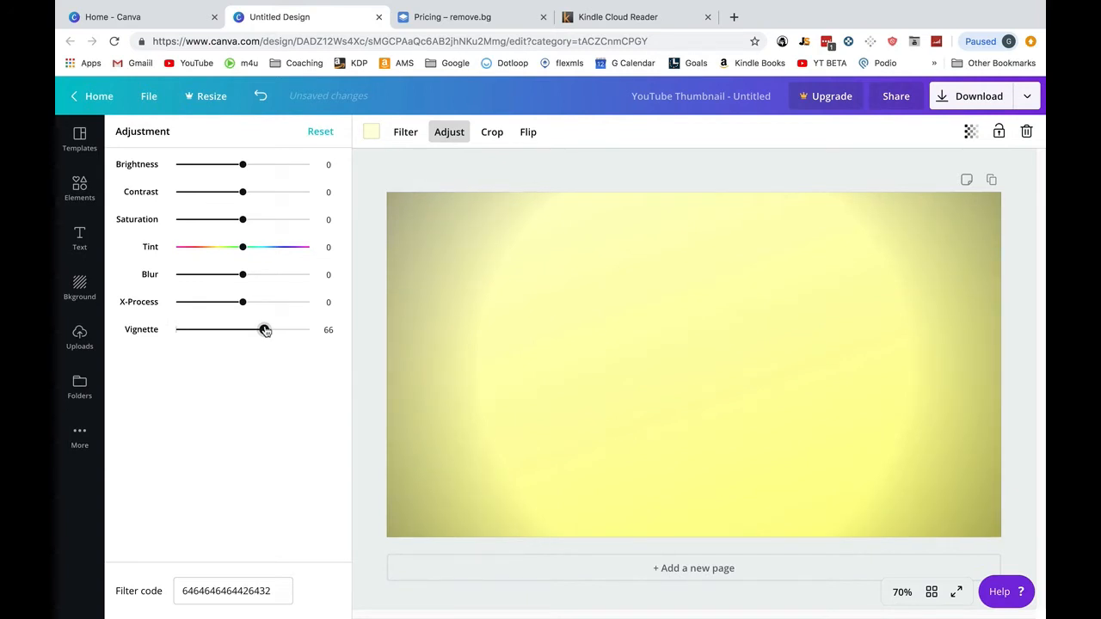
{"action": "left_click_drag", "start_coordinate": [264, 331], "coordinate": [233, 329]}
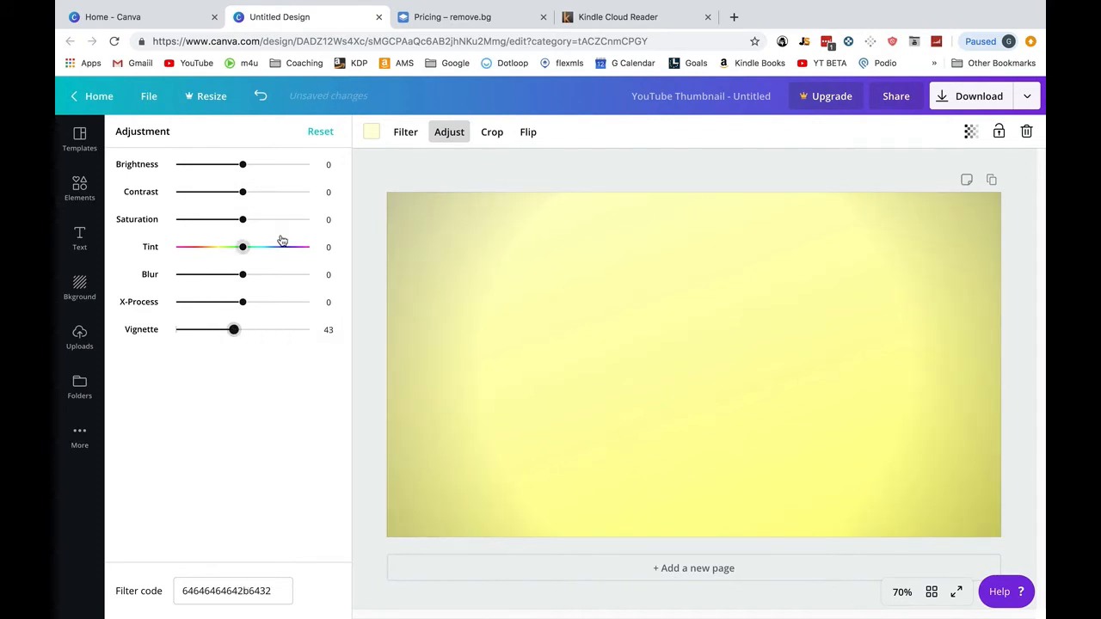
{"action": "mouse_move", "coordinate": [241, 193]}
{"action": "left_mouse_down"}
{"action": "mouse_move", "coordinate": [288, 195]}
{"action": "mouse_move", "coordinate": [242, 192]}
{"action": "left_mouse_up"}
- Add the uploaded blurred golden-orange image to the thumbnail and enlarge it to cover the whole canvas
{"action": "left_click", "coordinate": [79, 325]}
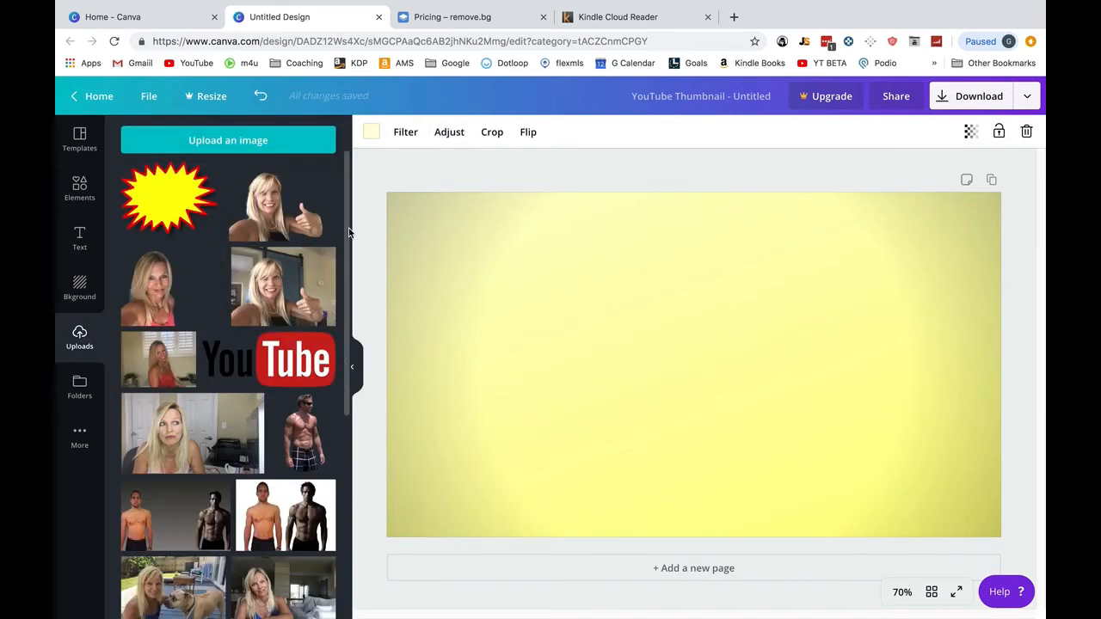
{"action": "scroll", "coordinate": [337, 388], "scroll_direction": "down", "scroll_amount": 5}
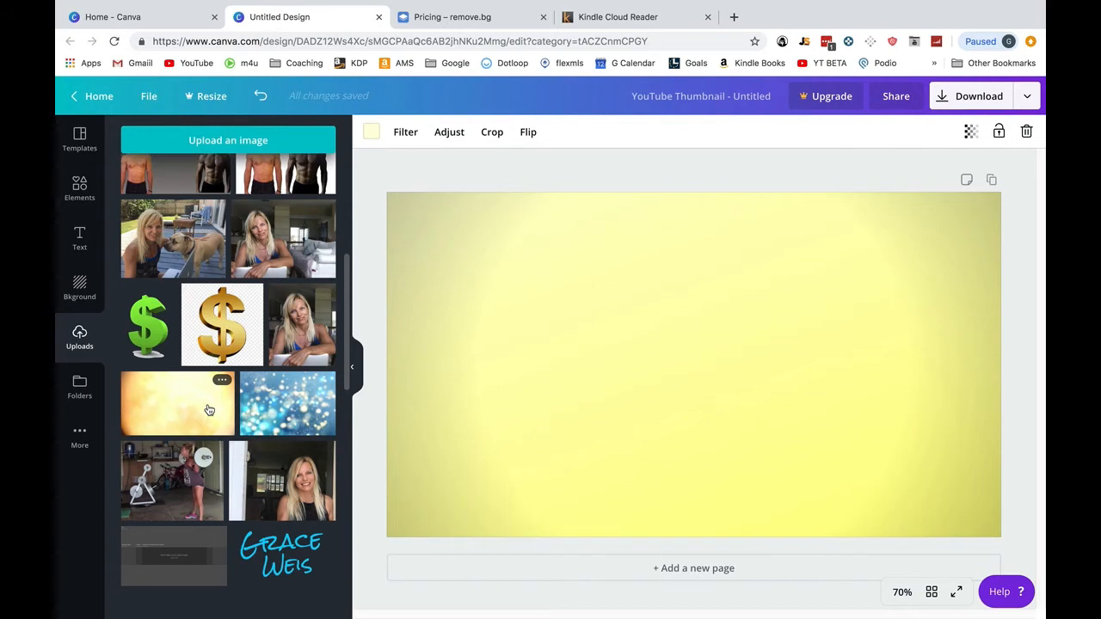
{"action": "left_click", "coordinate": [208, 409]}
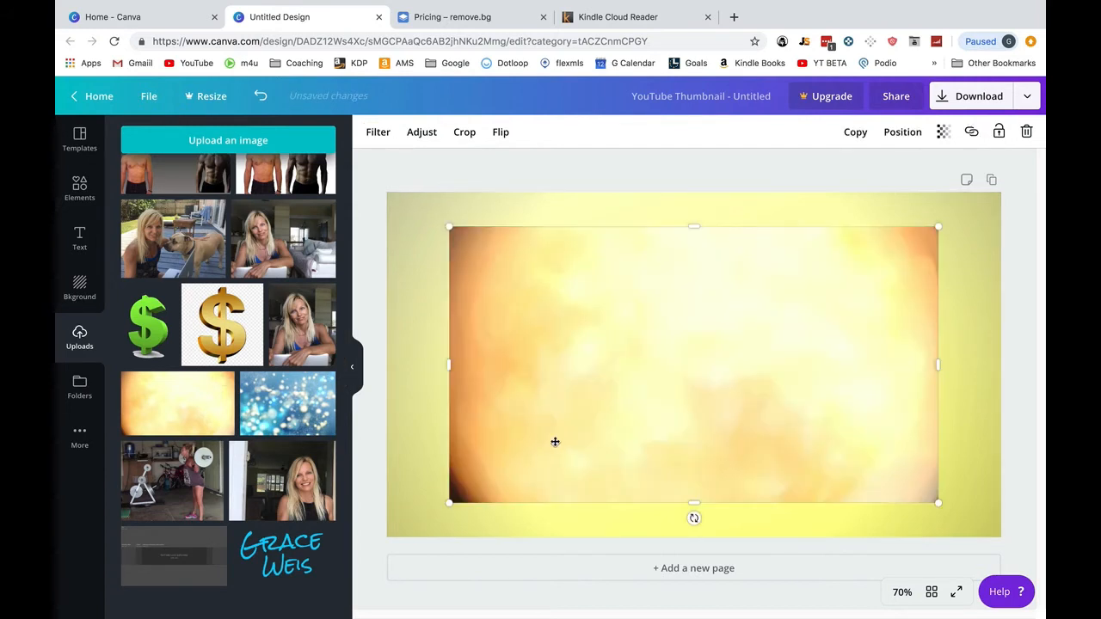
{"action": "left_click_drag", "start_coordinate": [447, 504], "coordinate": [355, 558]}
{"action": "left_click_drag", "start_coordinate": [937, 228], "coordinate": [1034, 172]}
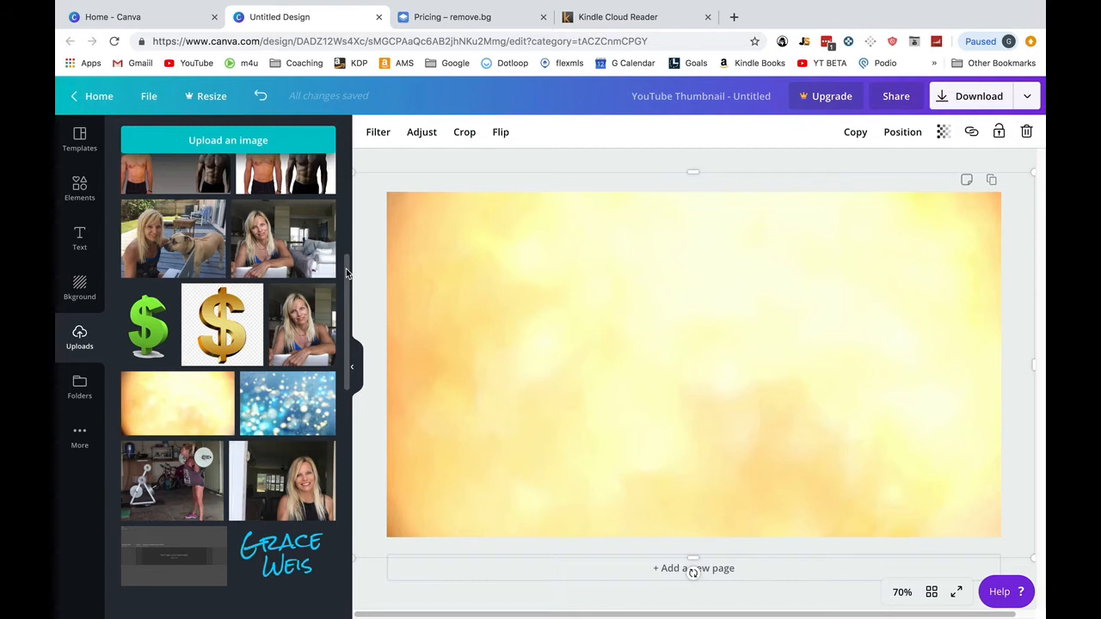
{"action": "left_click_drag", "start_coordinate": [346, 270], "coordinate": [342, 157]}
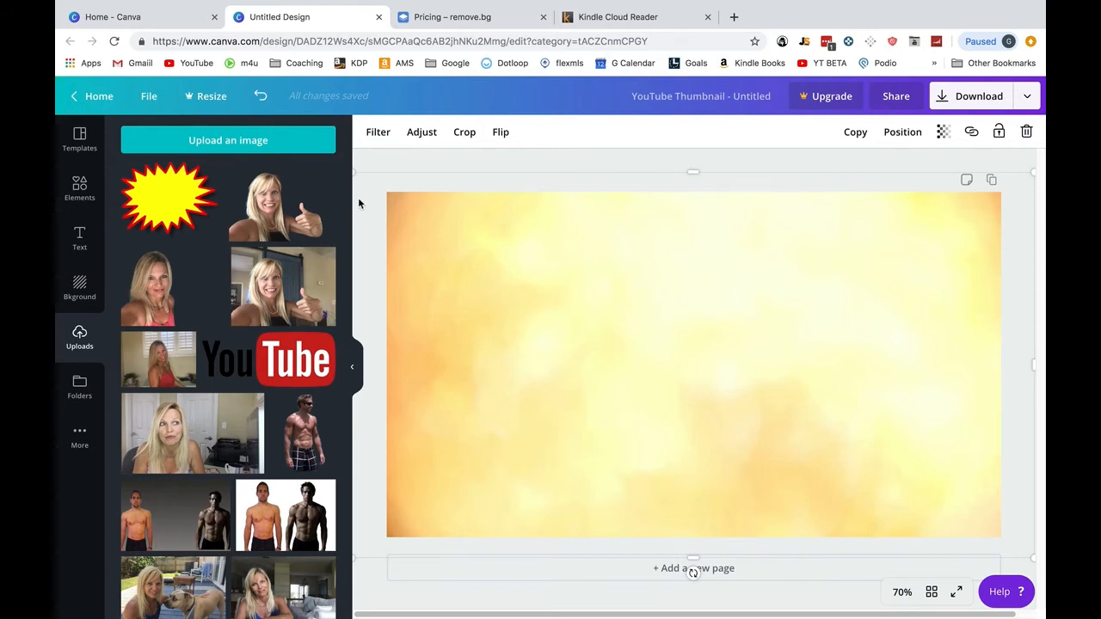
- Switch to remove.bg and upload IMG_2501.JPG from the Desktop for background removal
{"action": "left_click", "coordinate": [446, 19]}
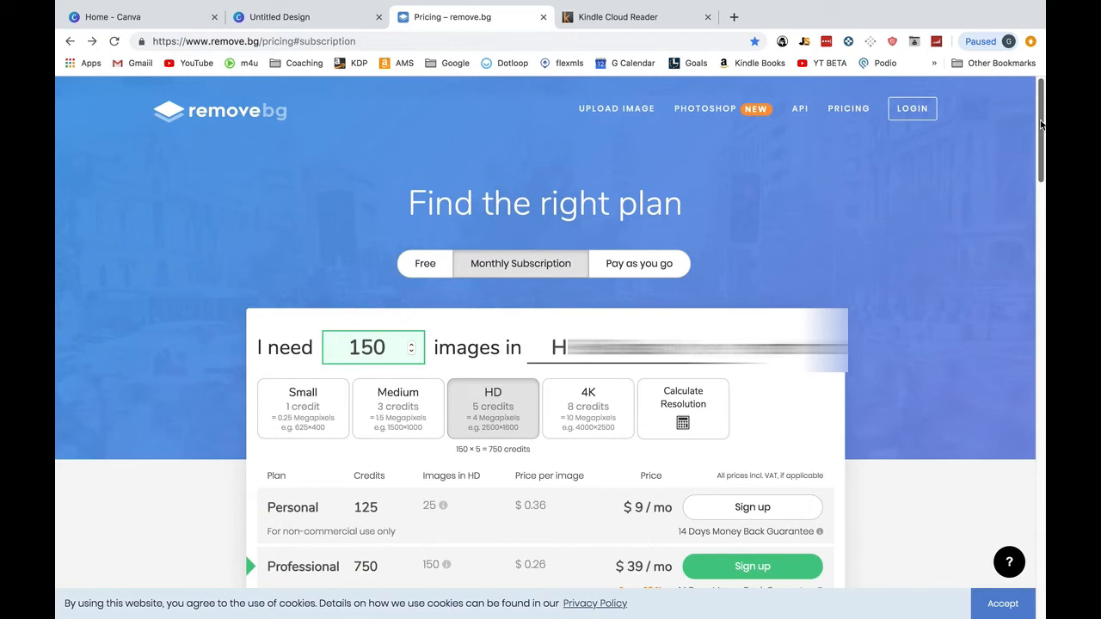
{"action": "left_click_drag", "start_coordinate": [1040, 125], "coordinate": [997, 133]}
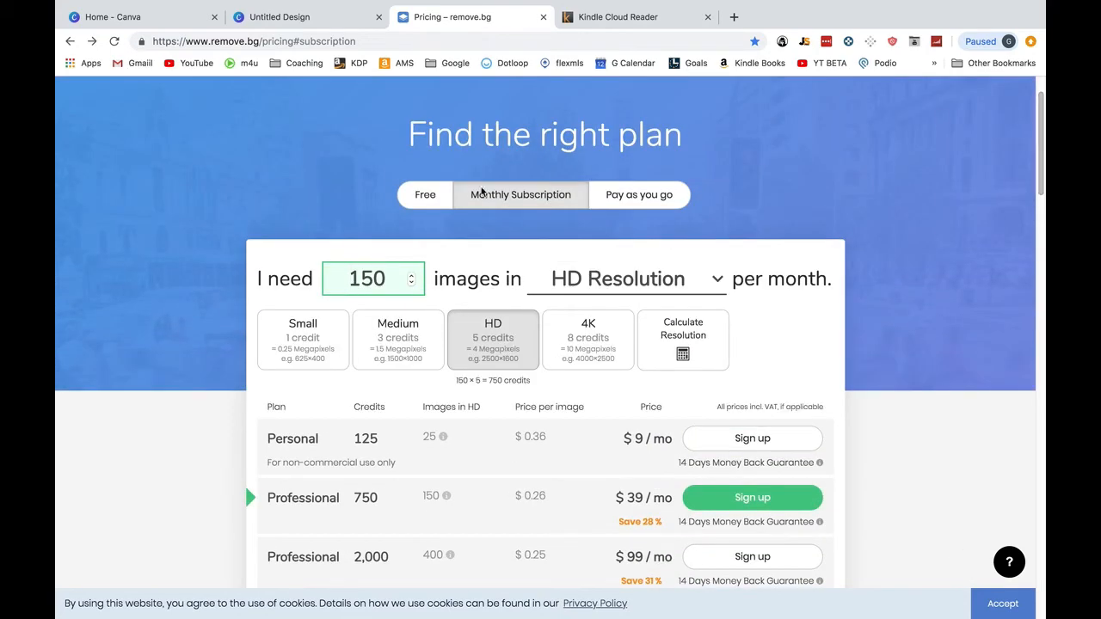
{"action": "left_click_drag", "start_coordinate": [1036, 102], "coordinate": [1037, 84]}
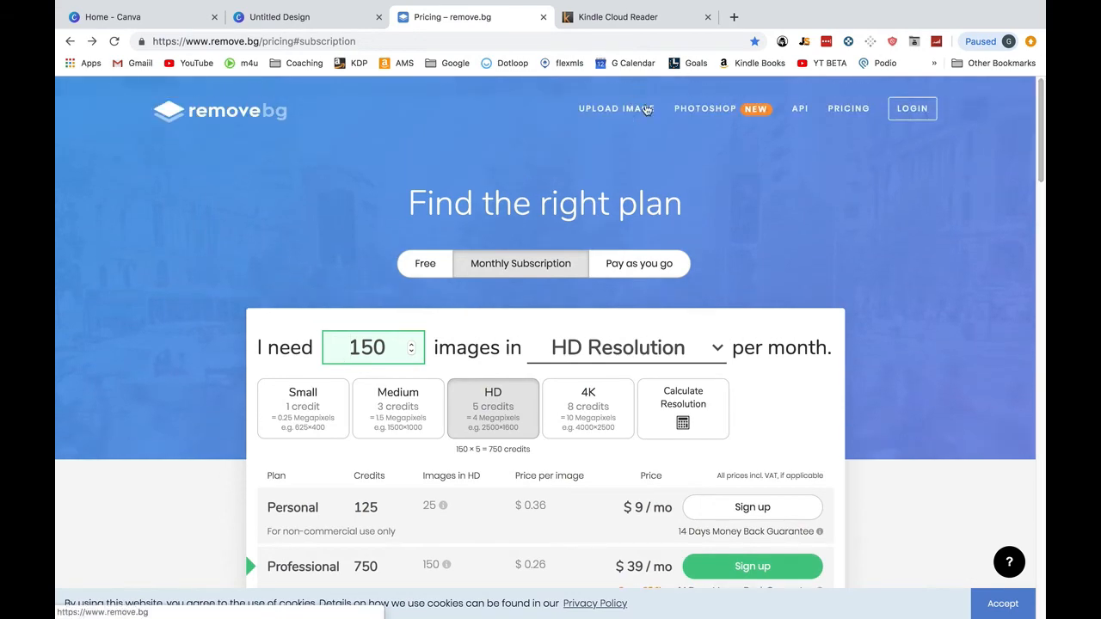
{"action": "left_click_drag", "start_coordinate": [1039, 137], "coordinate": [1032, 479]}
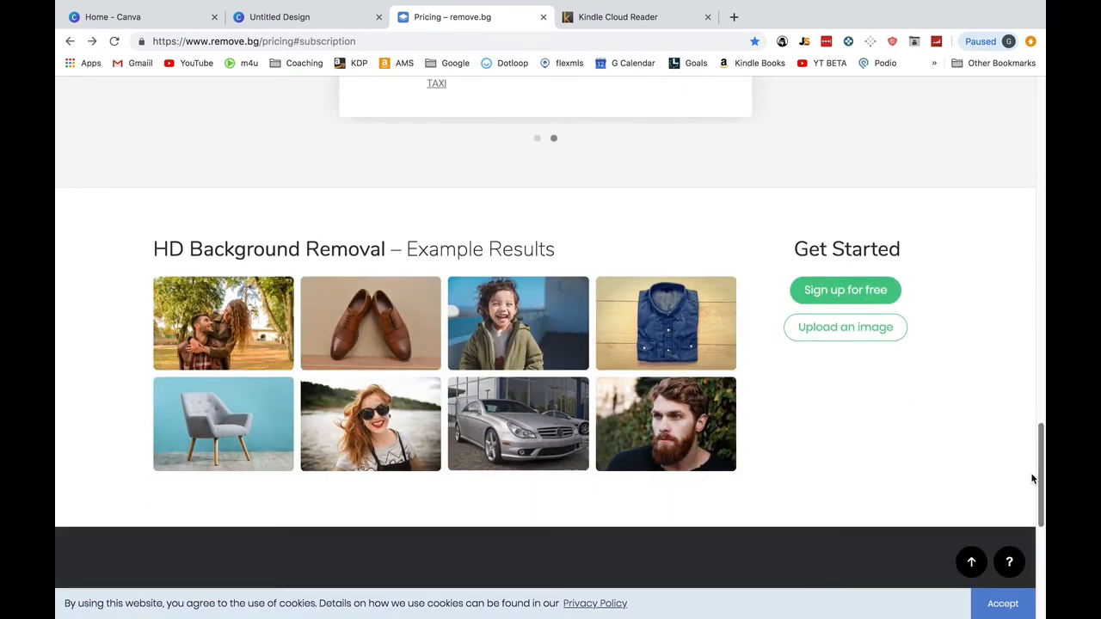
{"action": "left_click", "coordinate": [808, 329]}
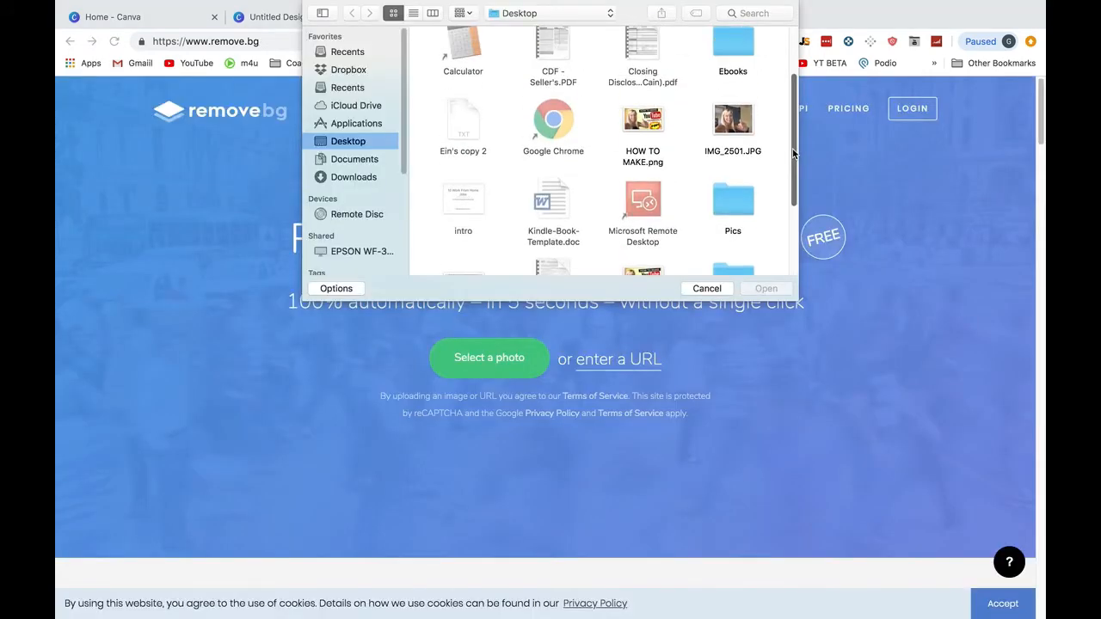
{"action": "scroll", "coordinate": [792, 148], "scroll_direction": "up", "scroll_amount": 2}
{"action": "left_click", "coordinate": [733, 154]}
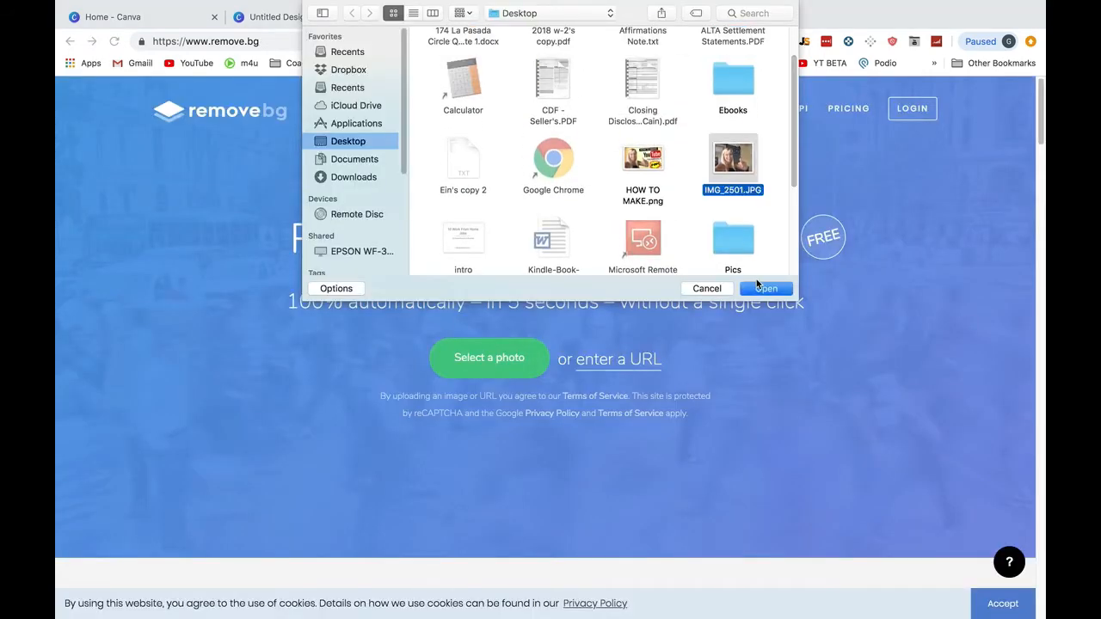
{"action": "left_click", "coordinate": [757, 286]}
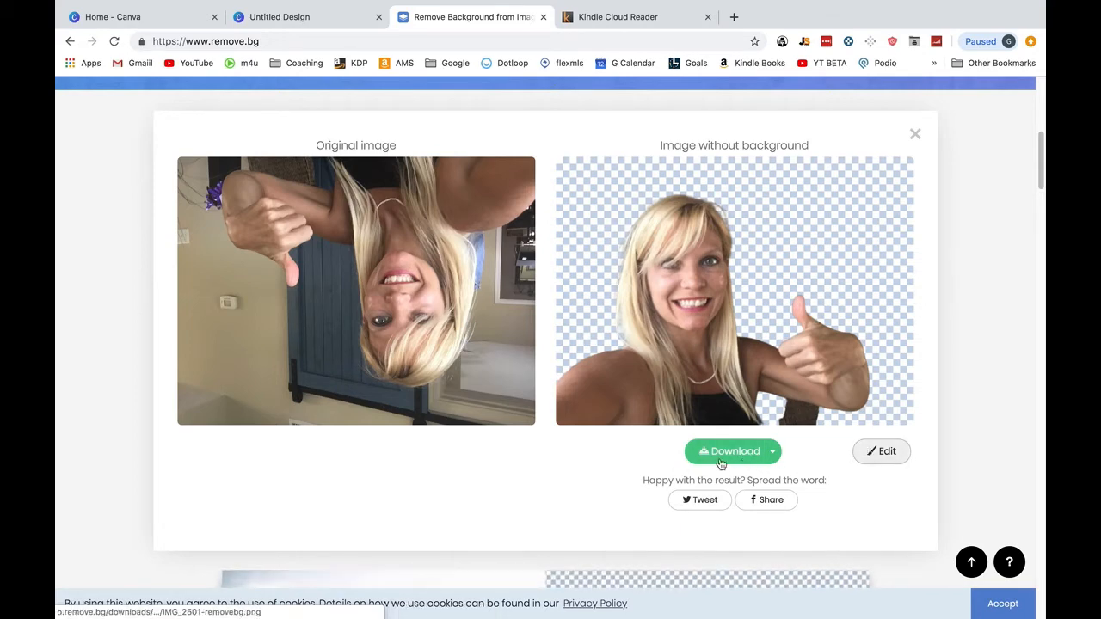
- Download the background-free portrait and save it to the Desktop as the PNG image IMG_2501-removebg
{"action": "left_click", "coordinate": [884, 450]}
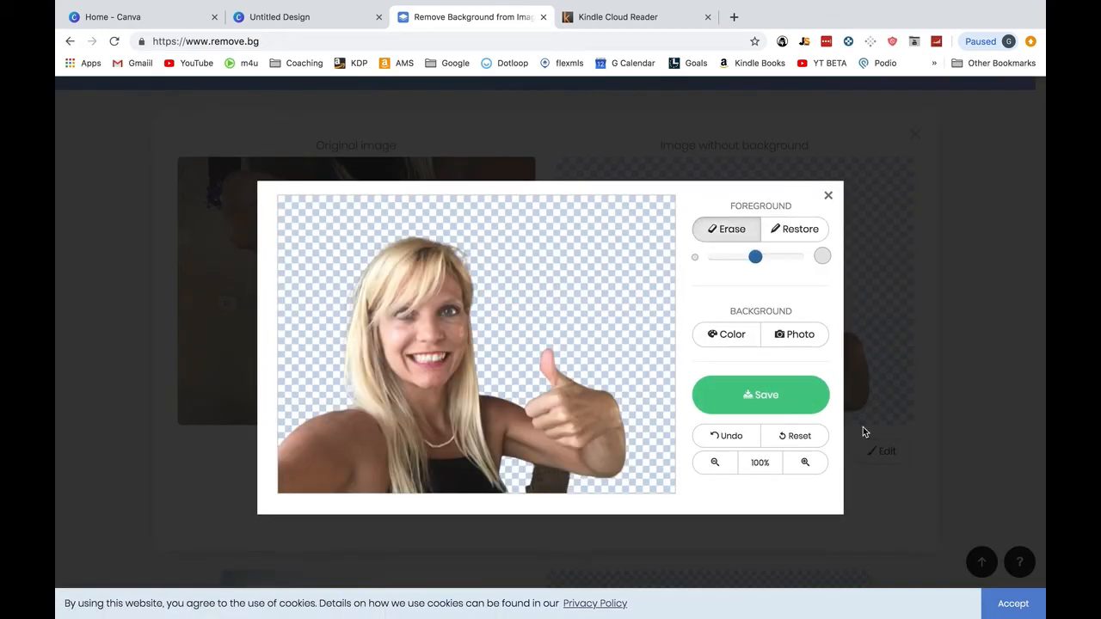
{"action": "left_click", "coordinate": [828, 199]}
{"action": "left_click", "coordinate": [729, 452]}
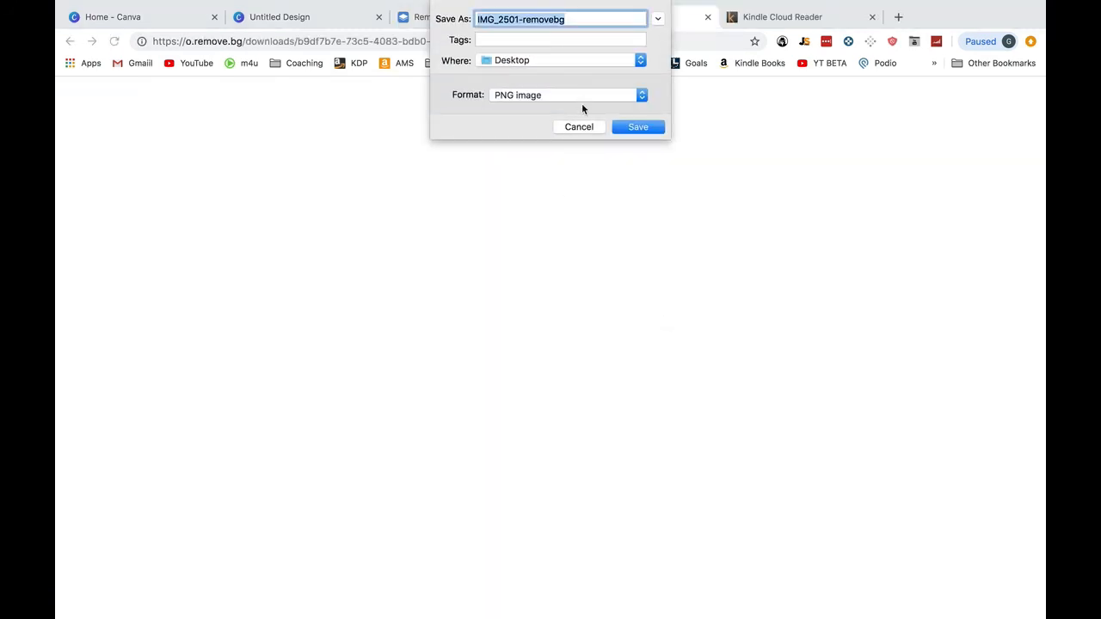
{"action": "left_click", "coordinate": [637, 127]}
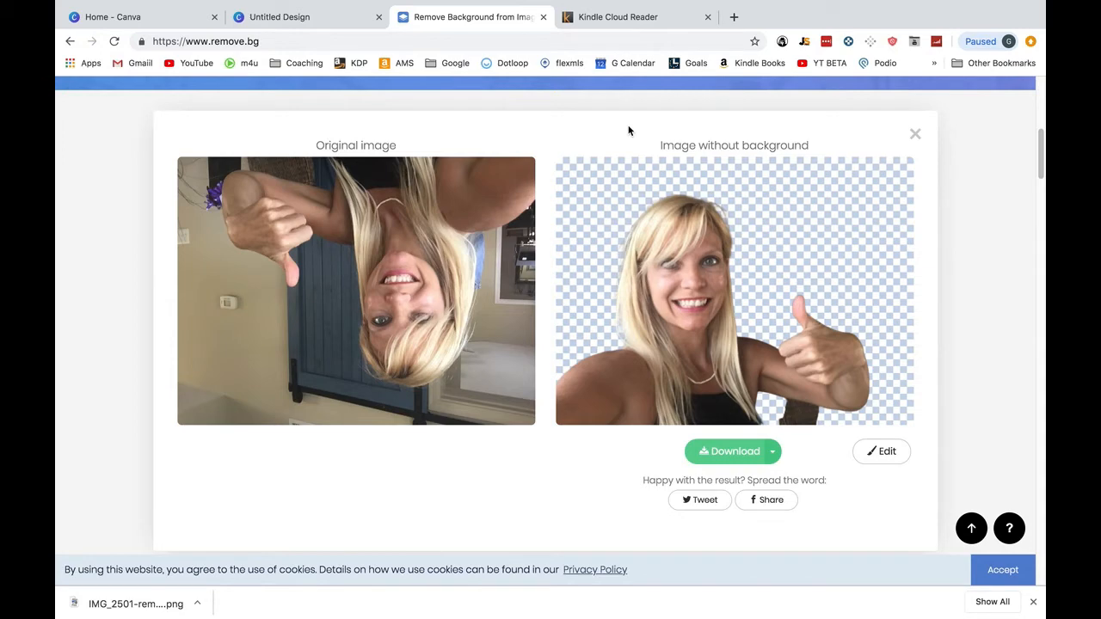
- Switch back to the Canva design and add the uploaded thumbs-up cutout portrait to the thumbnail
{"action": "mouse_move", "coordinate": [278, 5]}
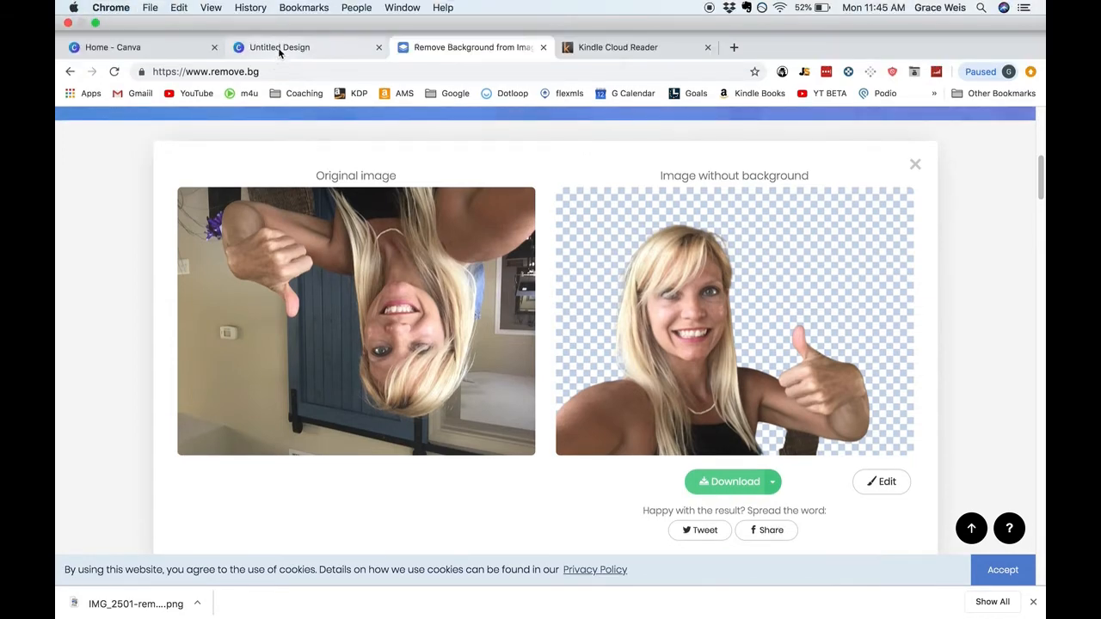
{"action": "left_click", "coordinate": [277, 47]}
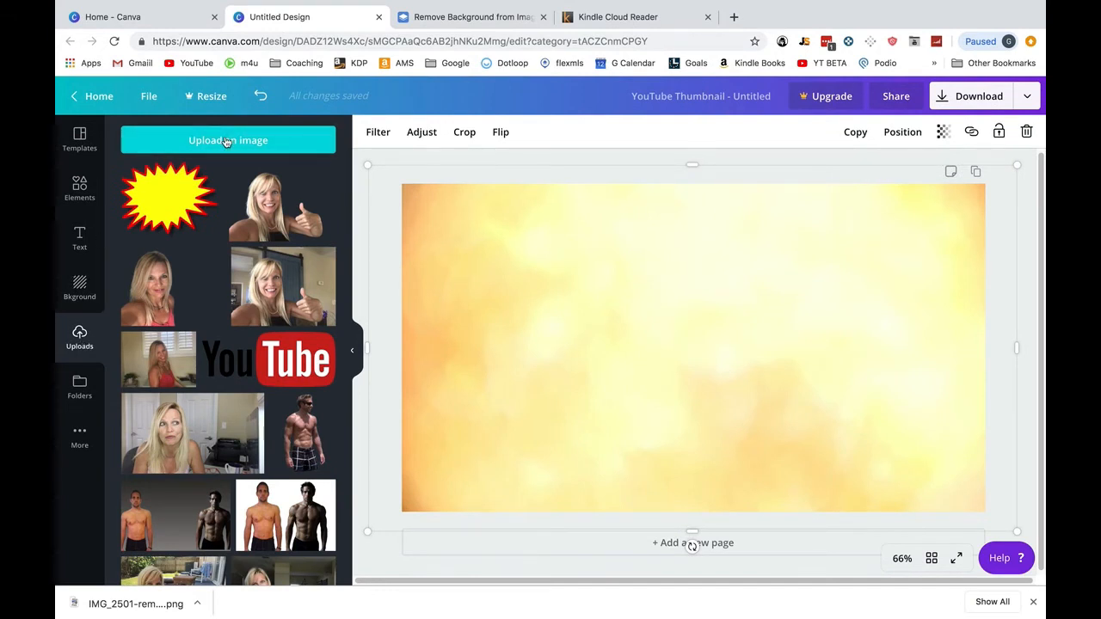
{"action": "left_click", "coordinate": [268, 195]}
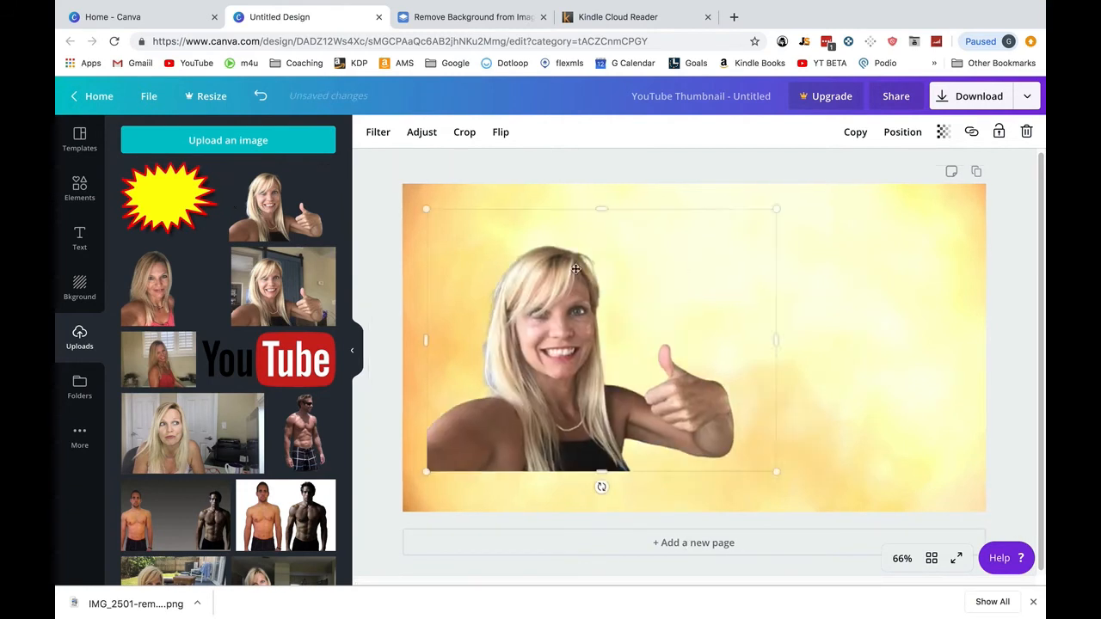
- Enlarge the cutout portrait and fit it against the canvas's bottom-left corner, leaving the area beside it free
{"action": "left_click_drag", "start_coordinate": [575, 269], "coordinate": [583, 305]}
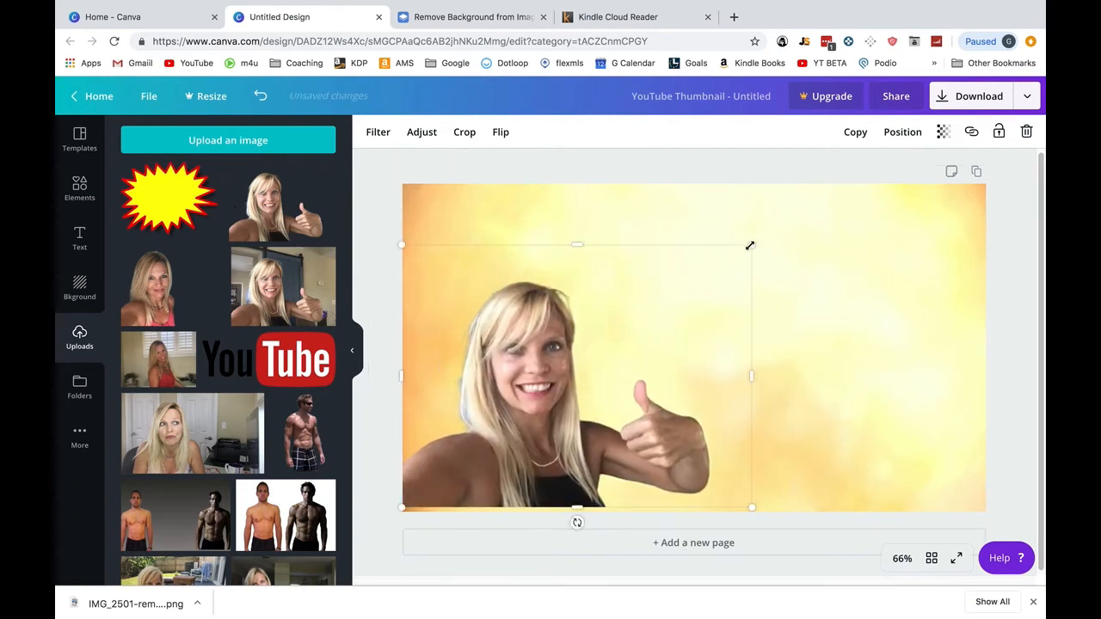
{"action": "left_click_drag", "start_coordinate": [750, 246], "coordinate": [859, 163]}
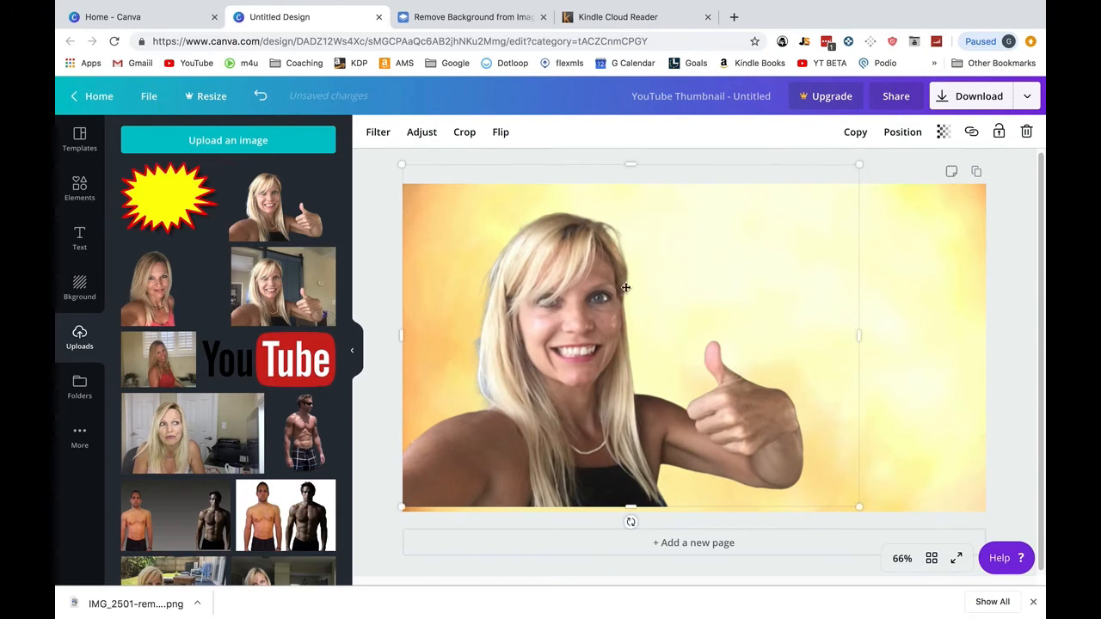
{"action": "left_click_drag", "start_coordinate": [626, 288], "coordinate": [610, 282]}
{"action": "mouse_move", "coordinate": [825, 500]}
{"action": "left_mouse_down"}
{"action": "mouse_move", "coordinate": [852, 545]}
{"action": "mouse_move", "coordinate": [836, 514]}
{"action": "left_mouse_up"}
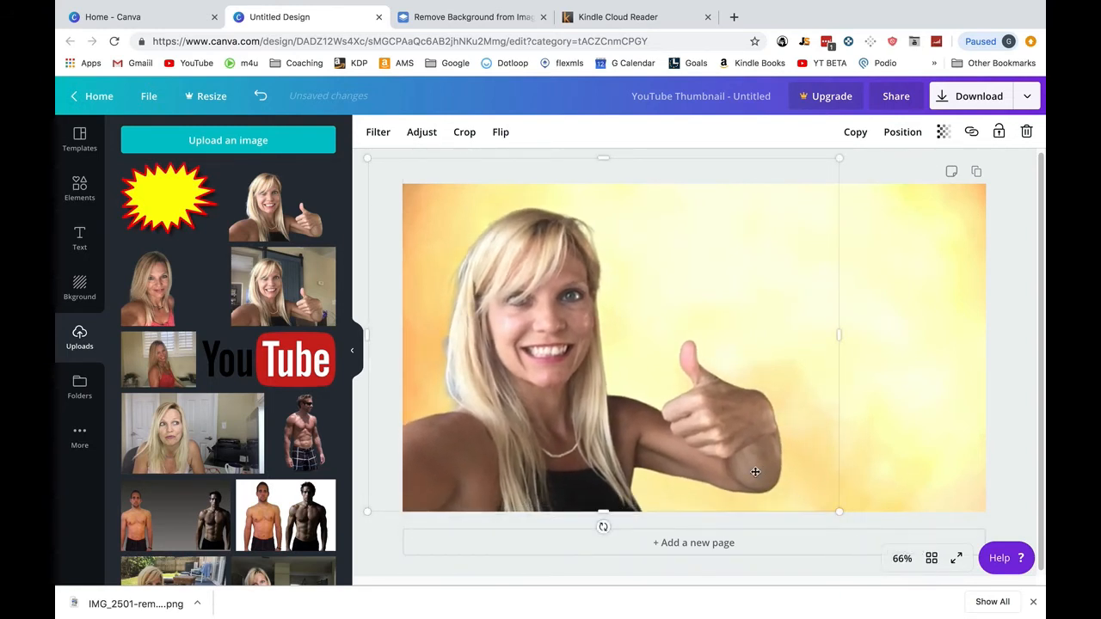
{"action": "left_click_drag", "start_coordinate": [755, 471], "coordinate": [725, 471]}
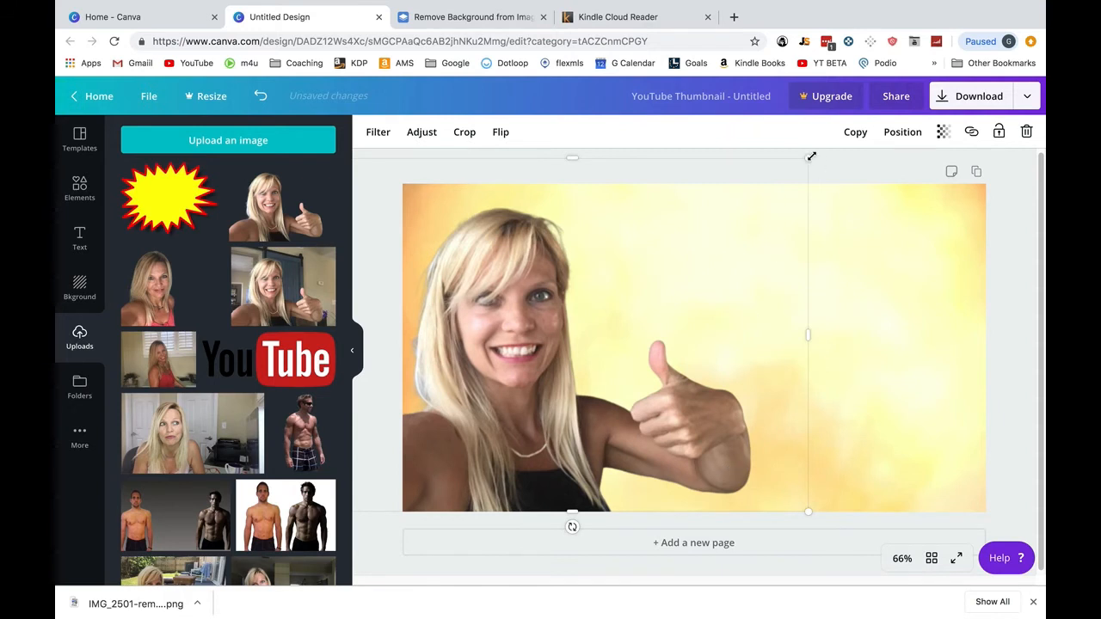
{"action": "left_click_drag", "start_coordinate": [803, 155], "coordinate": [782, 175]}
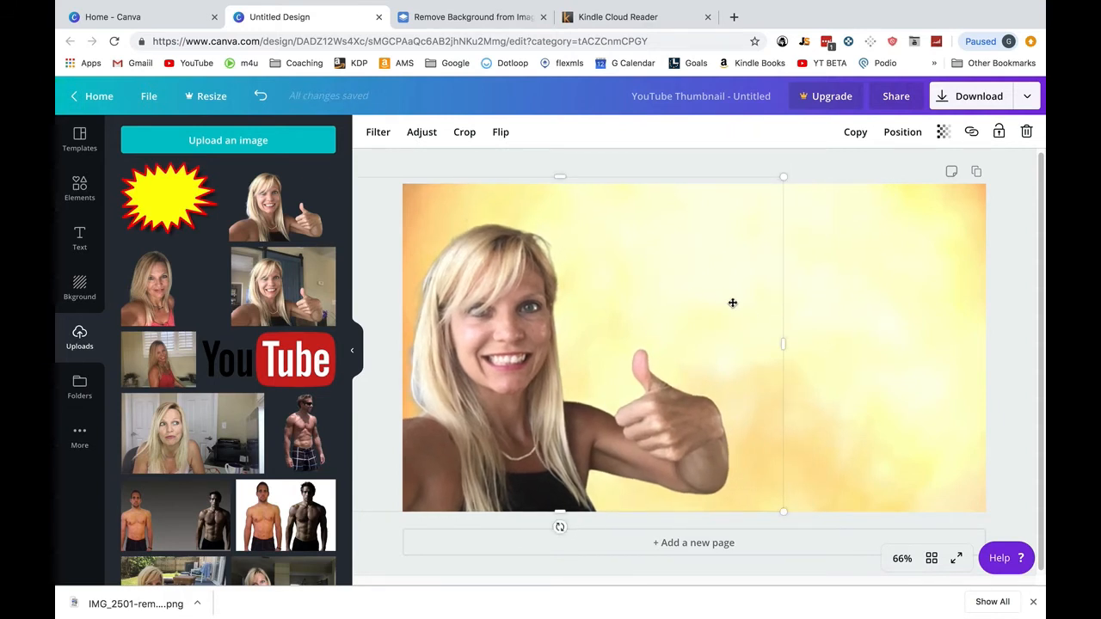
- Add a heading text box and place it in the upper-right area of the thumbnail
{"action": "left_click", "coordinate": [80, 244]}
{"action": "left_click", "coordinate": [184, 192]}
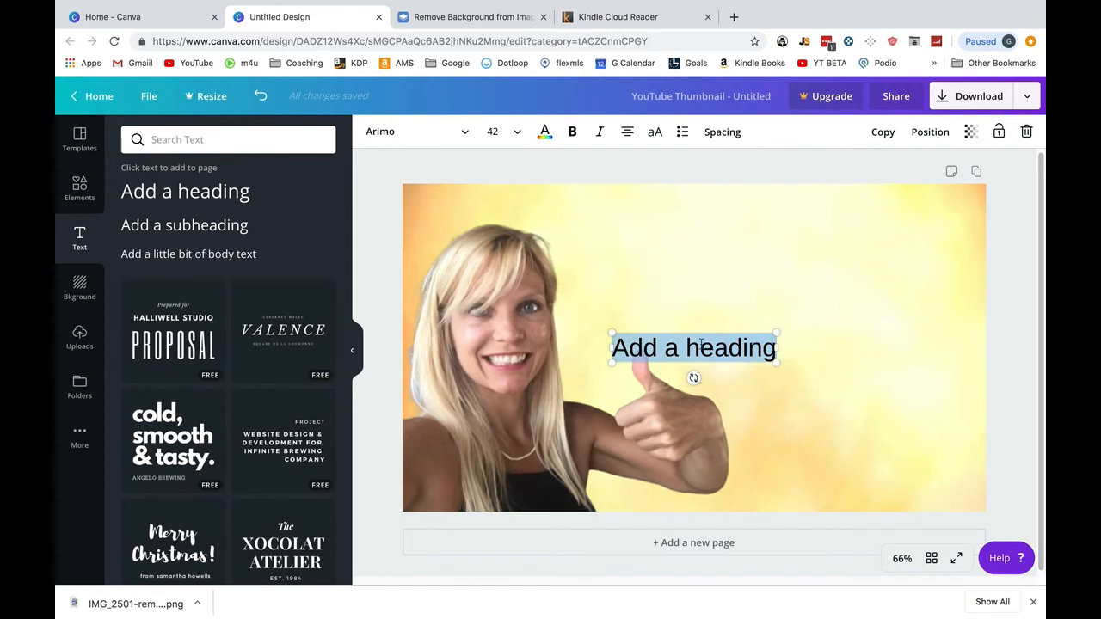
{"action": "left_click", "coordinate": [702, 339]}
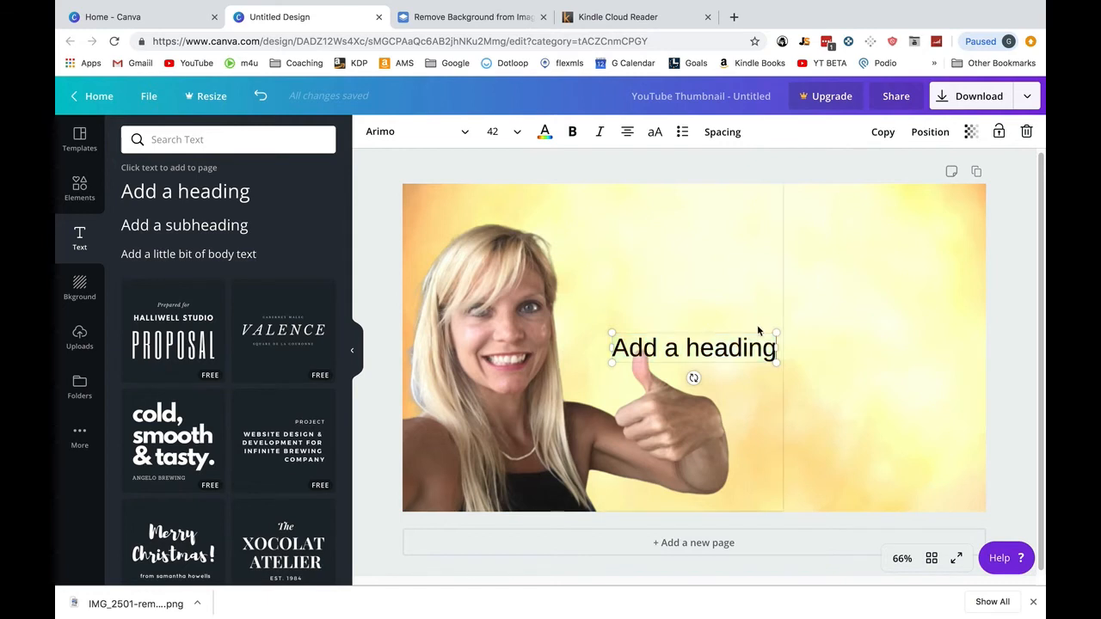
{"action": "left_click", "coordinate": [693, 376]}
{"action": "left_click_drag", "start_coordinate": [674, 352], "coordinate": [818, 224]}
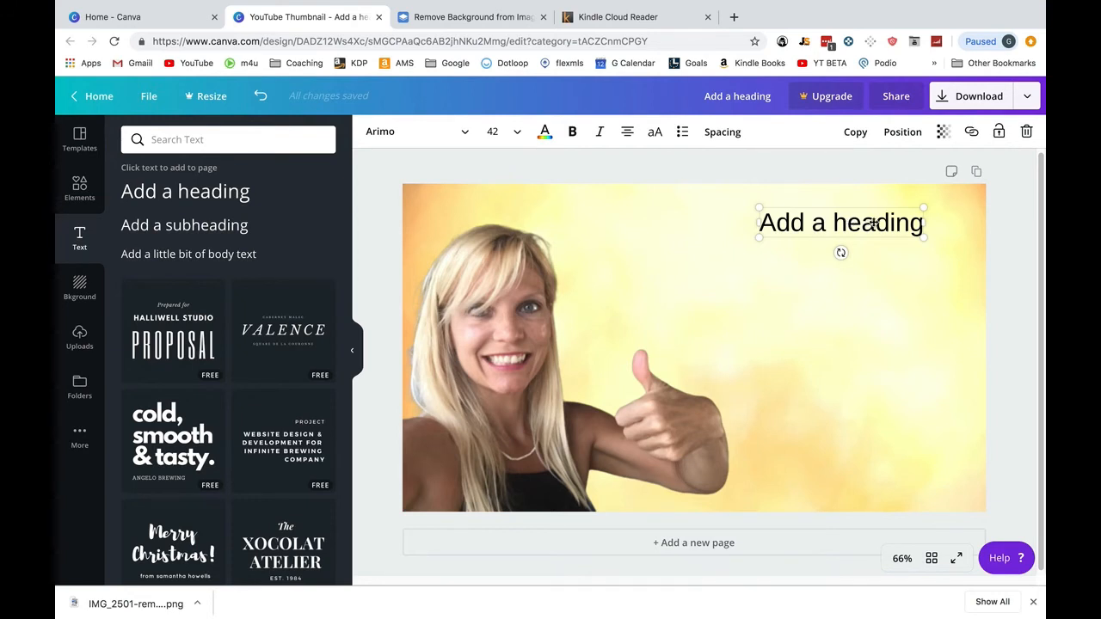
{"action": "left_click_drag", "start_coordinate": [767, 224], "coordinate": [750, 224]}
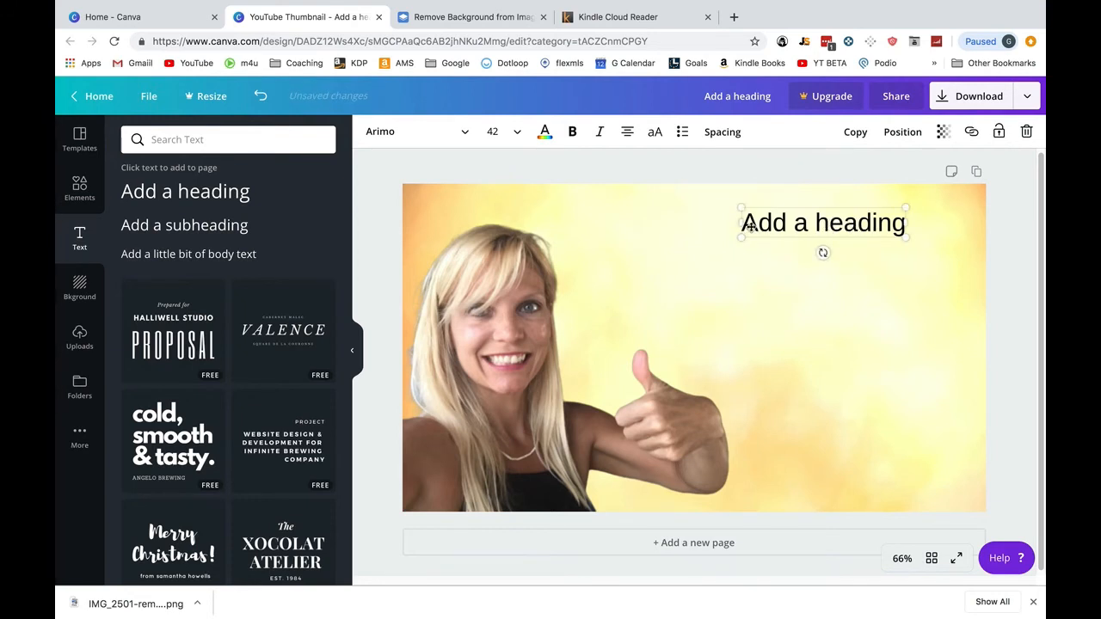
- Replace the heading's text with HOW TO MAKE and tilt it slightly upward to the right
{"action": "left_click", "coordinate": [749, 225]}
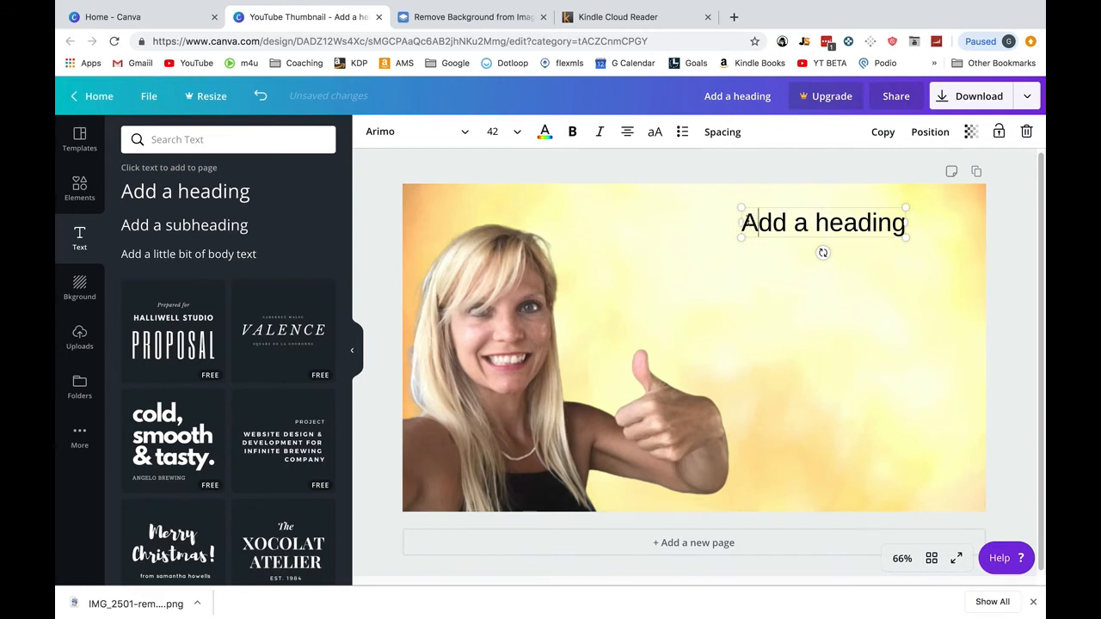
{"action": "left_click_drag", "start_coordinate": [741, 226], "coordinate": [884, 225]}
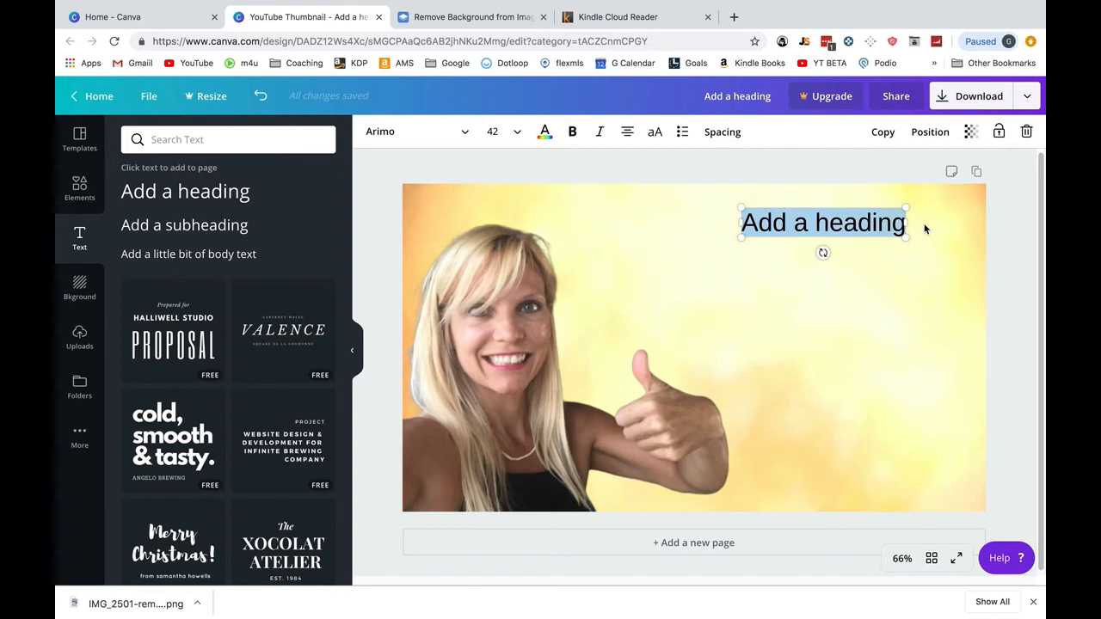
{"action": "type", "text": "HOqq"}
{"action": "key", "text": "BackSpace"}
{"action": "key", "text": "BackSpace"}
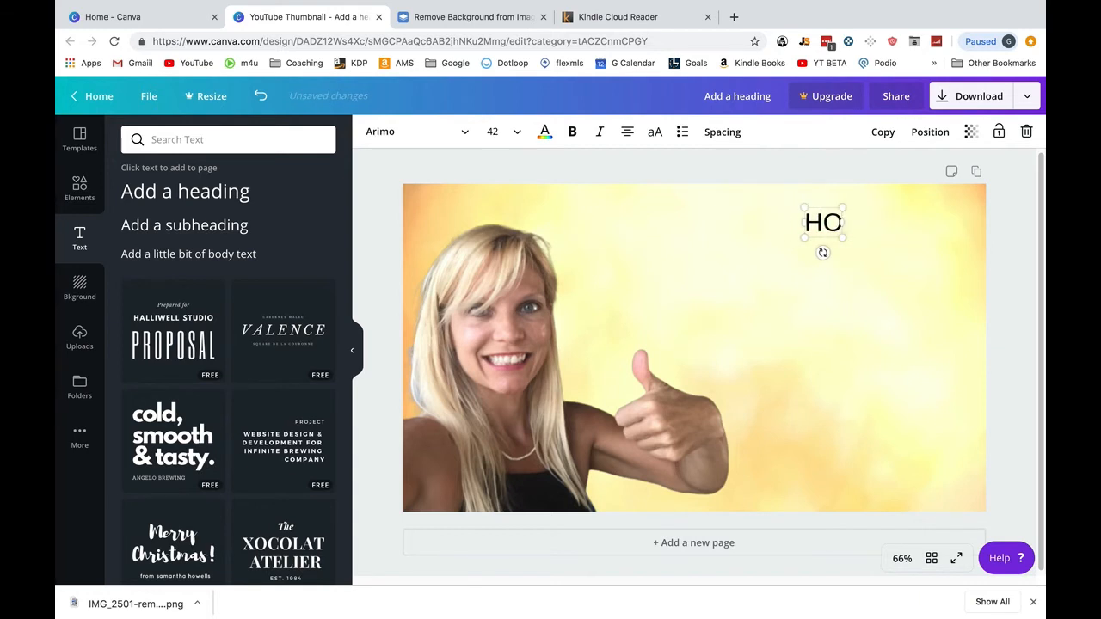
{"action": "type", "text": "W T"}
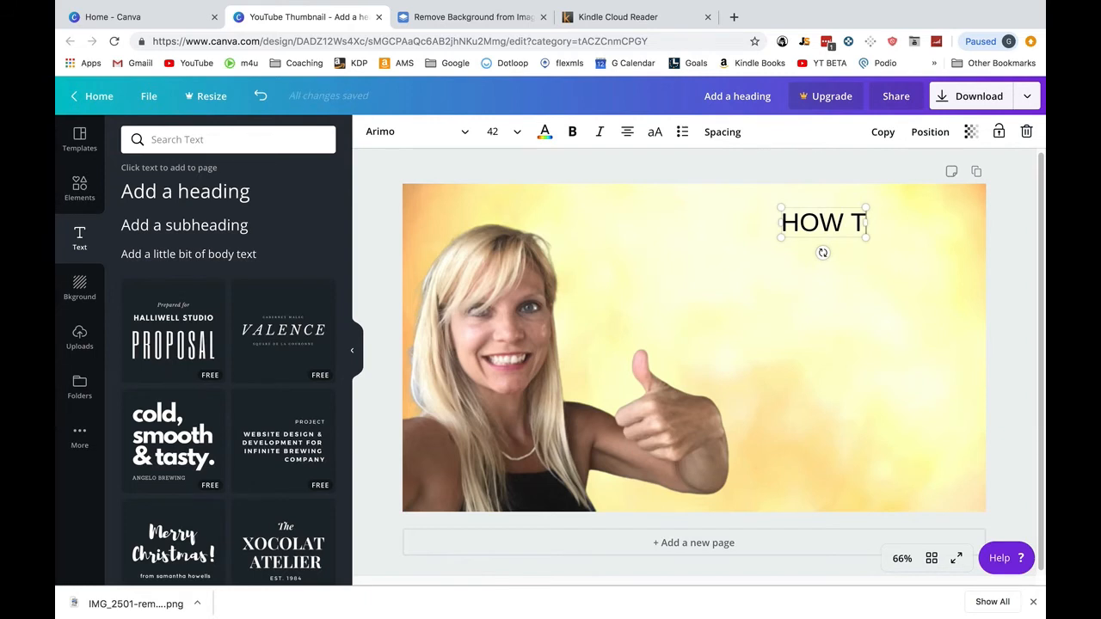
{"action": "type", "text": "O MKW"}
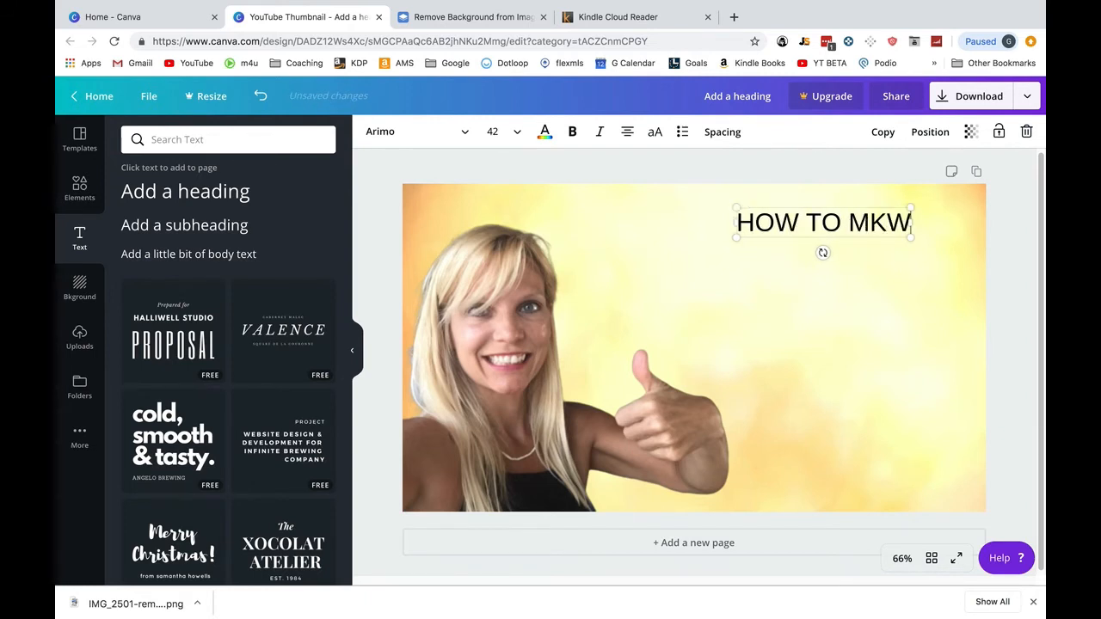
{"action": "key", "text": "BackSpace"}
{"action": "key", "text": "BackSpace"}
{"action": "type", "text": "k"}
{"action": "key", "text": "BackSpace"}
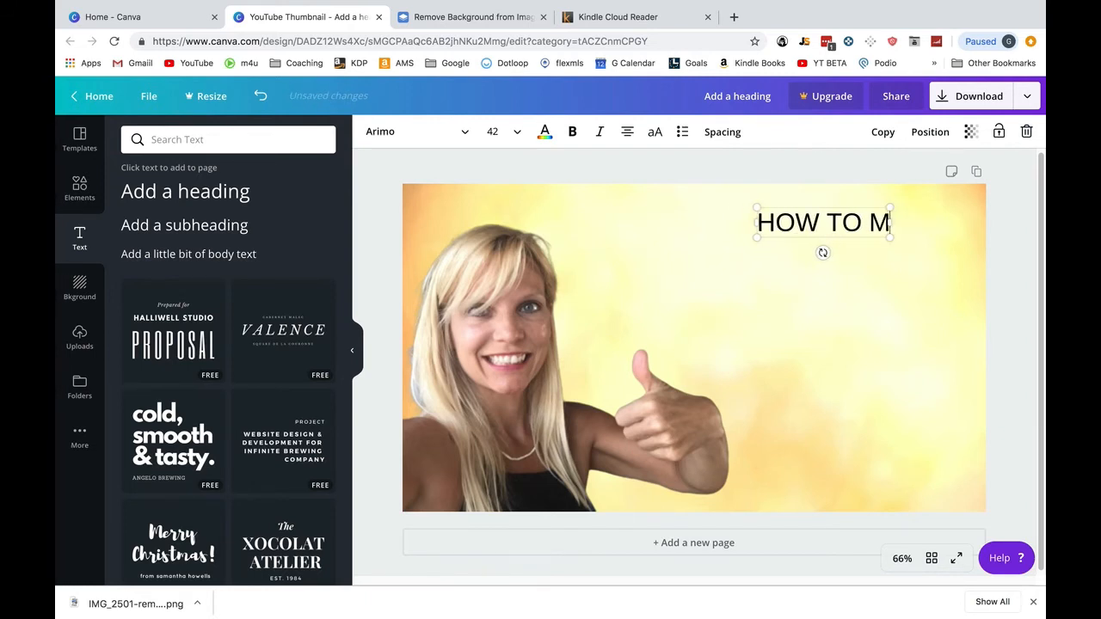
{"action": "type", "text": "ake"}
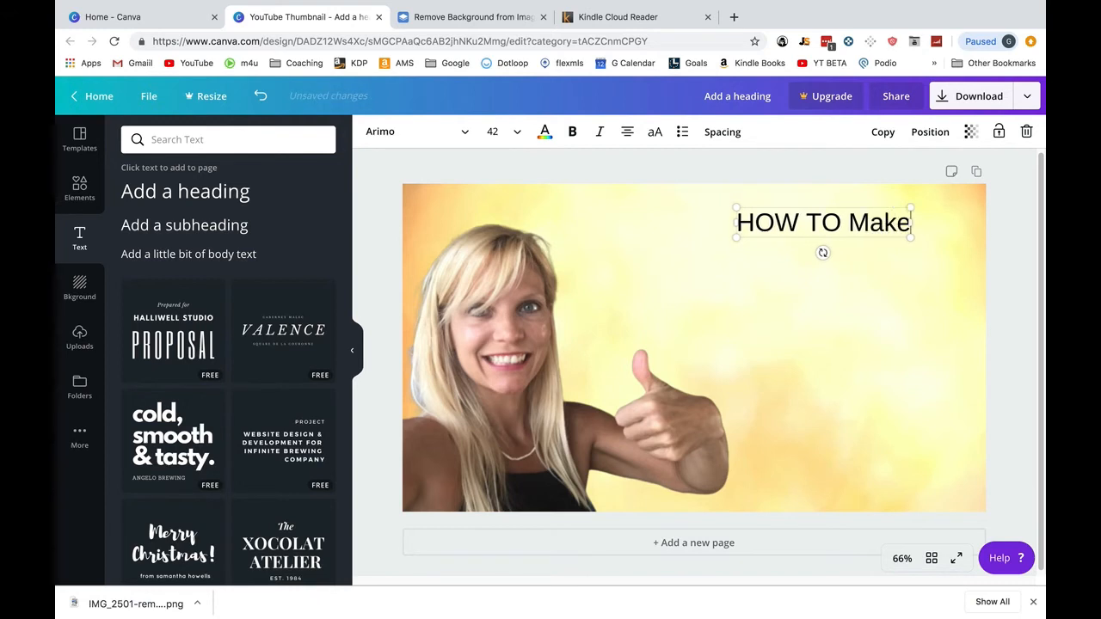
{"action": "key", "text": "BackSpace"}
{"action": "key", "text": "BackSpace"}
{"action": "key", "text": "BackSpace"}
{"action": "type", "text": "AKE"}
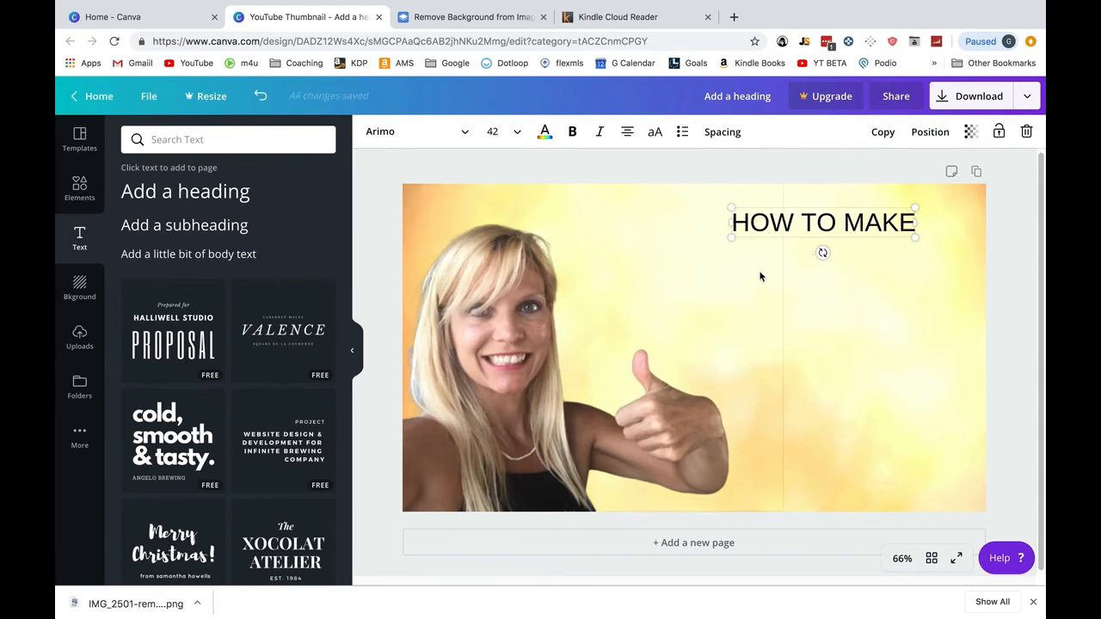
{"action": "left_click_drag", "start_coordinate": [821, 252], "coordinate": [851, 262]}
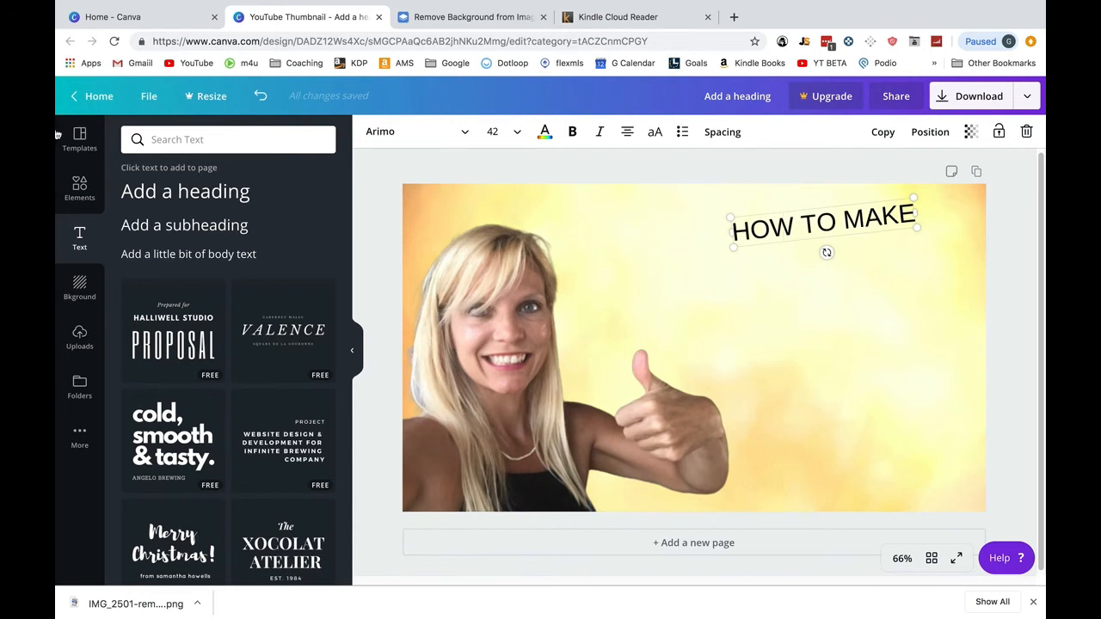
- Add the white square shape and flatten it into a wide horizontal bar over the heading
{"action": "left_click", "coordinate": [80, 187]}
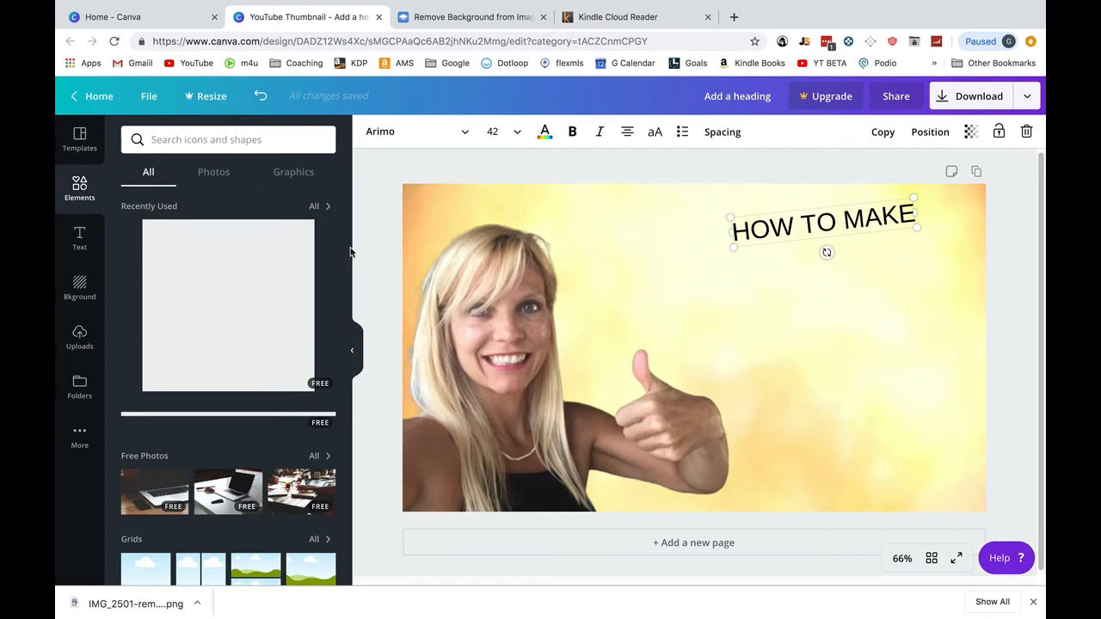
{"action": "left_click", "coordinate": [249, 290]}
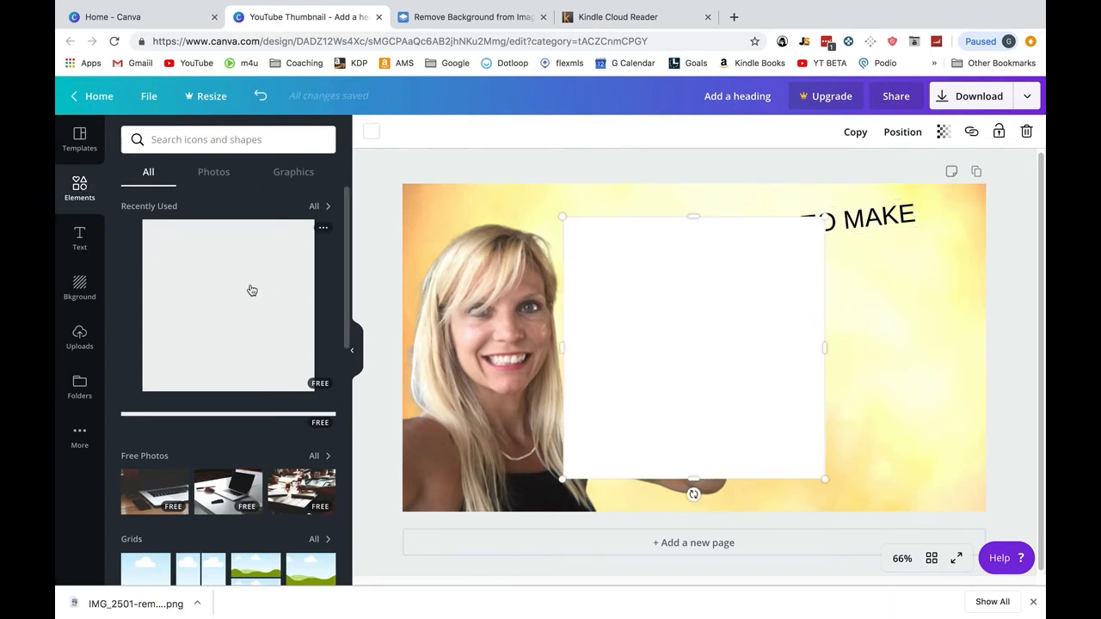
{"action": "left_click_drag", "start_coordinate": [693, 480], "coordinate": [787, 230]}
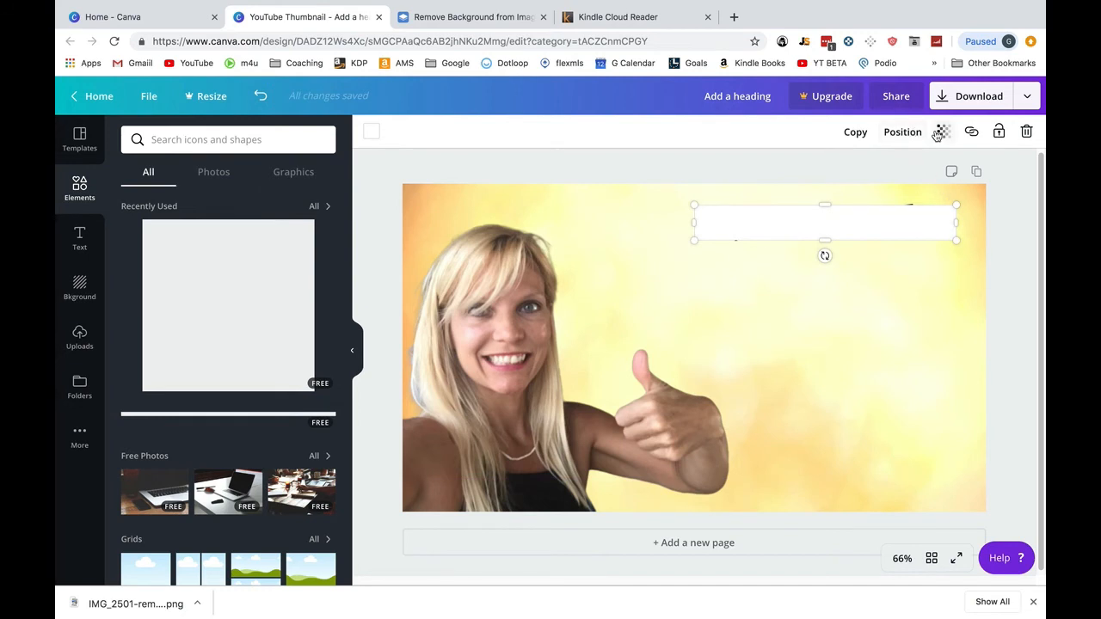
- Send the white bar one layer backward, behind the HOW TO MAKE heading
{"action": "left_click", "coordinate": [903, 135]}
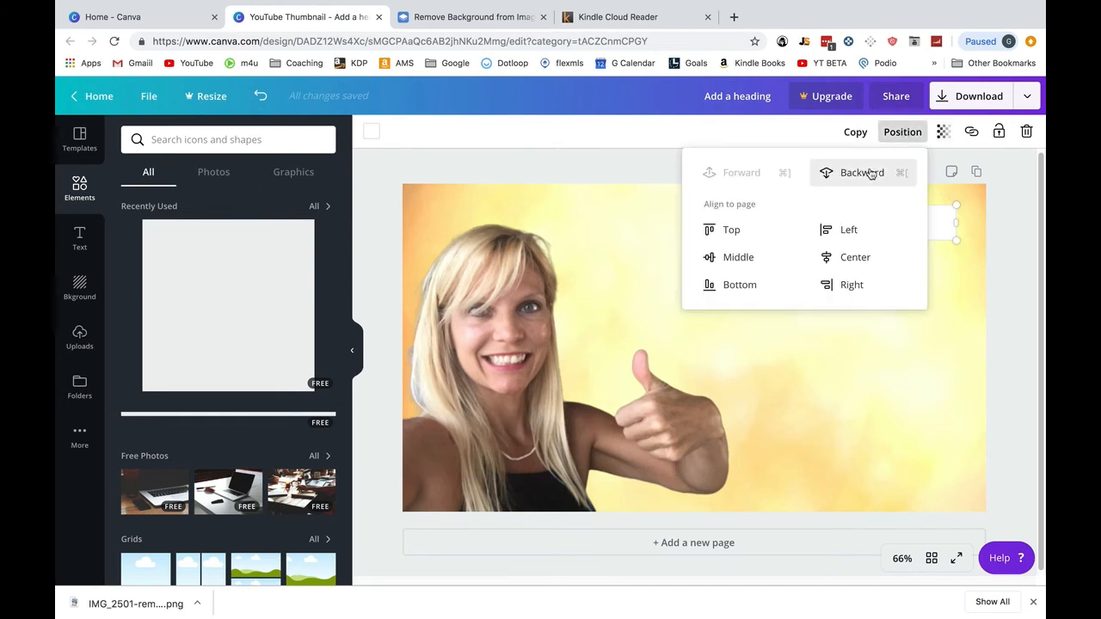
{"action": "left_click", "coordinate": [870, 173]}
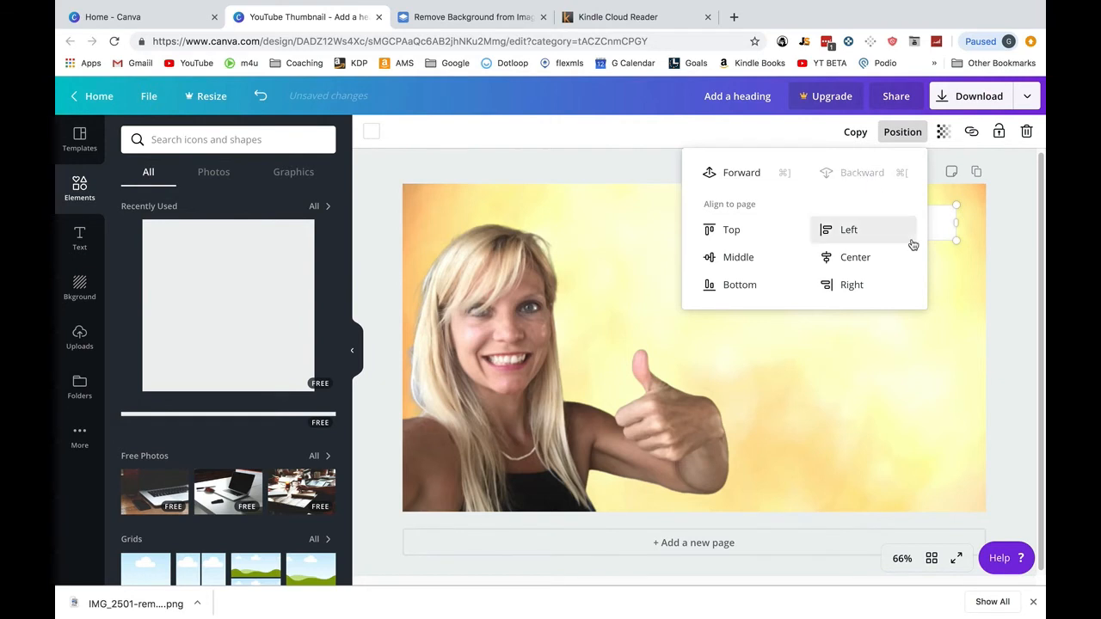
{"action": "left_click", "coordinate": [925, 330]}
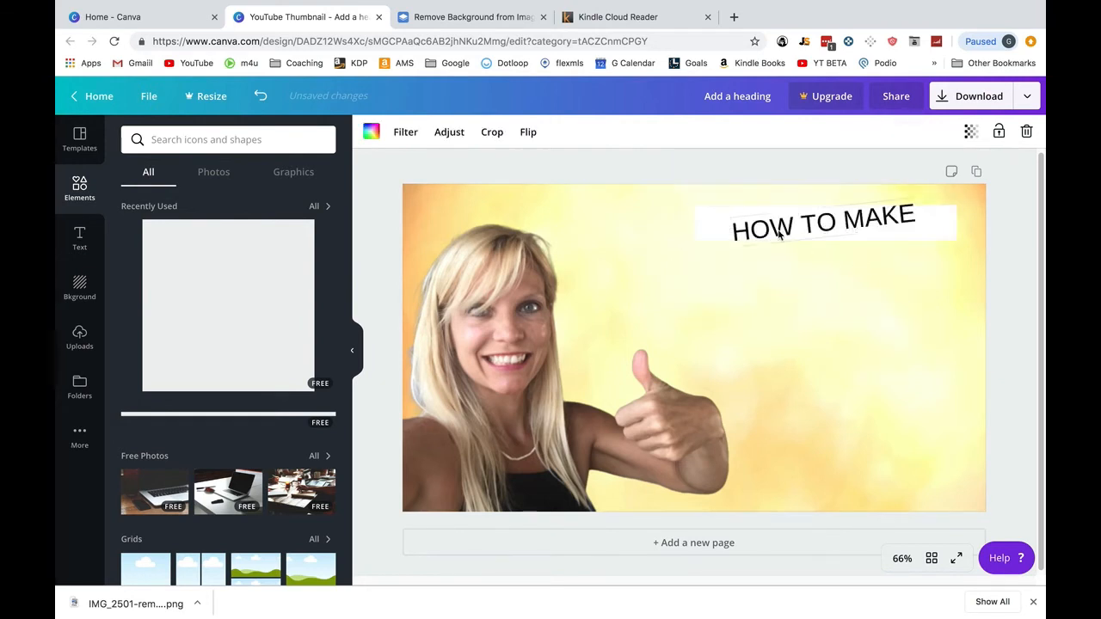
- Move the heading aside and rotate the white bar to match the heading's upward tilt
{"action": "left_click_drag", "start_coordinate": [778, 231], "coordinate": [769, 230]}
{"action": "left_click_drag", "start_coordinate": [877, 227], "coordinate": [851, 229]}
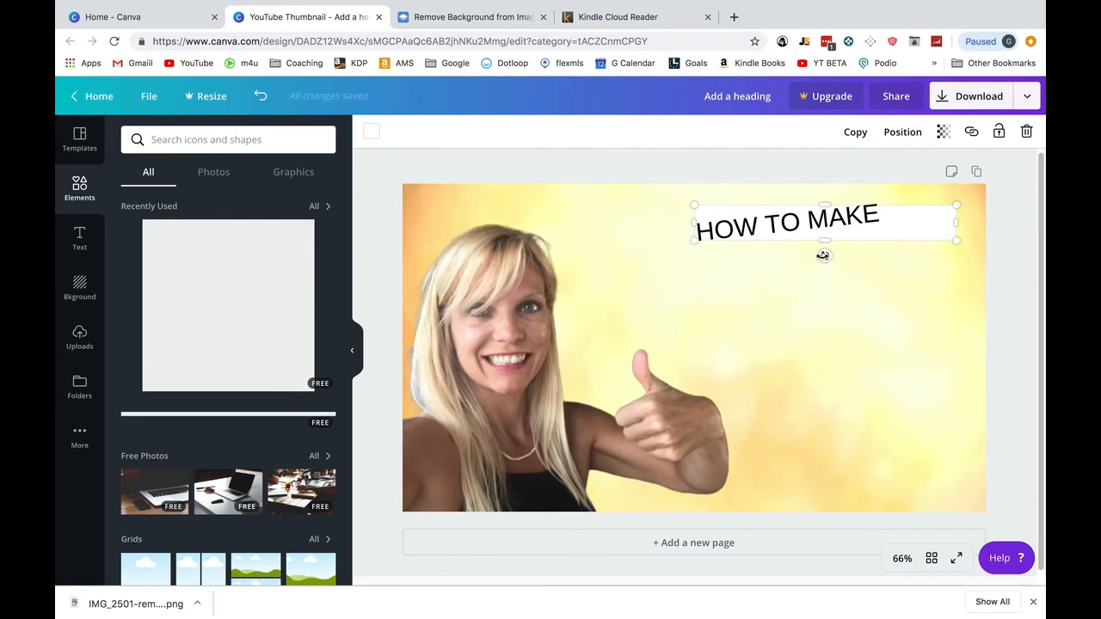
{"action": "left_click_drag", "start_coordinate": [891, 218], "coordinate": [813, 222]}
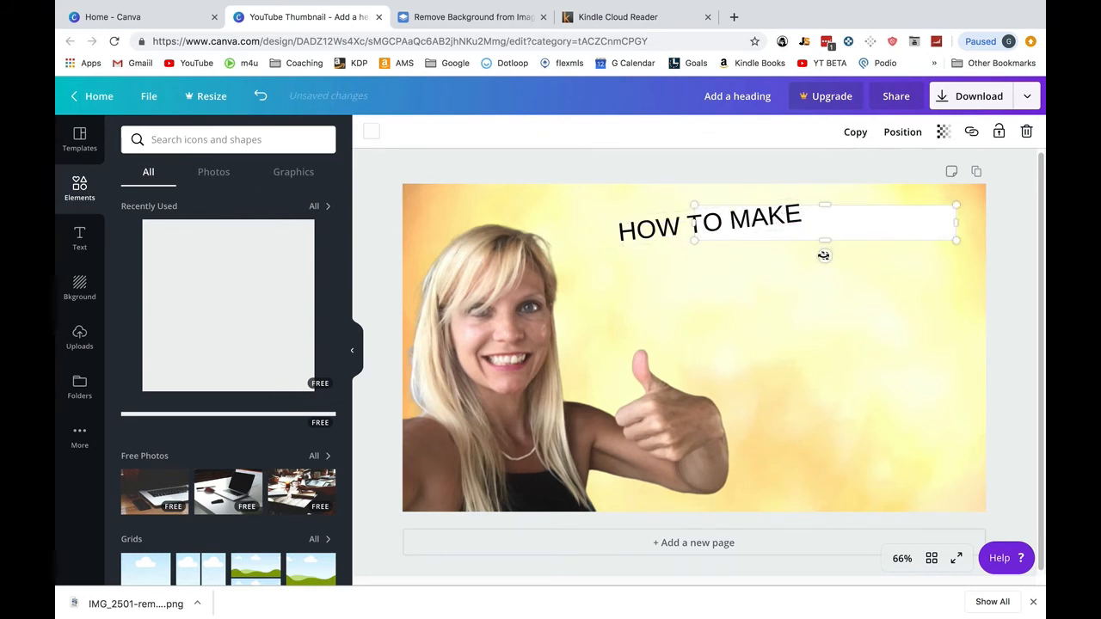
{"action": "left_click_drag", "start_coordinate": [823, 256], "coordinate": [824, 256]}
- Move the heading back onto the tilted white bar and make it bold, widened to fit on one line
{"action": "left_click_drag", "start_coordinate": [712, 223], "coordinate": [811, 221]}
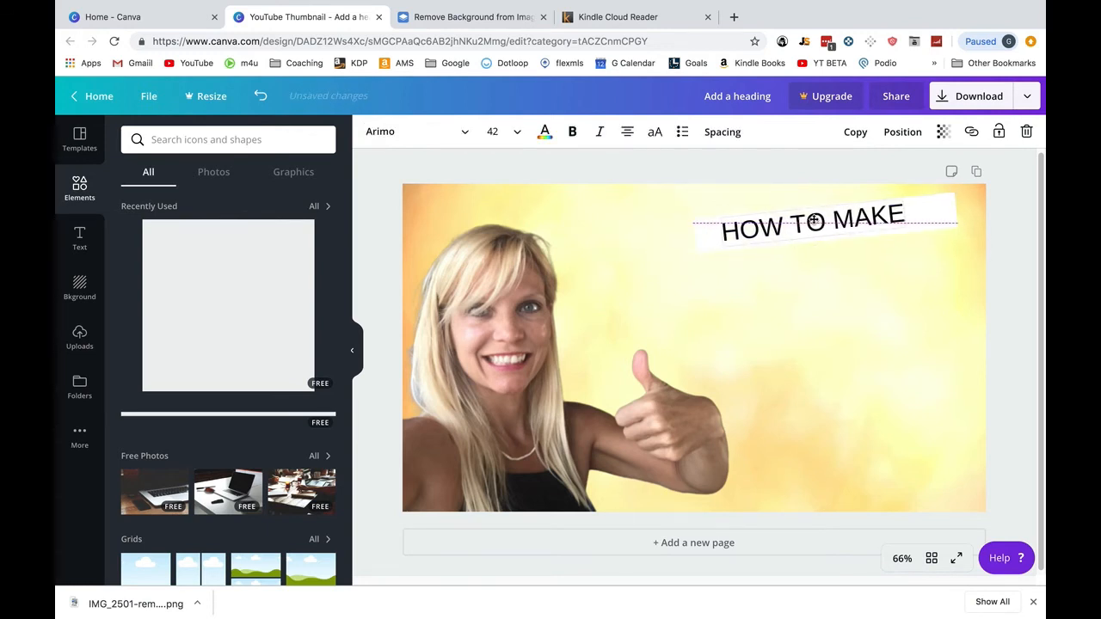
{"action": "key", "text": "ctrl+b"}
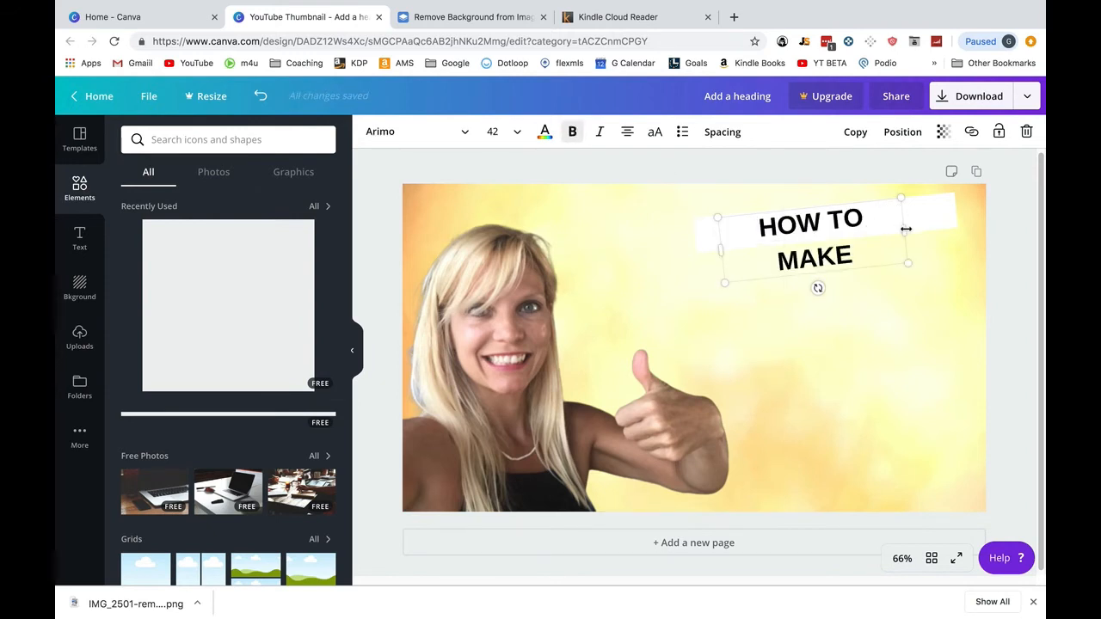
{"action": "left_click_drag", "start_coordinate": [904, 229], "coordinate": [958, 217]}
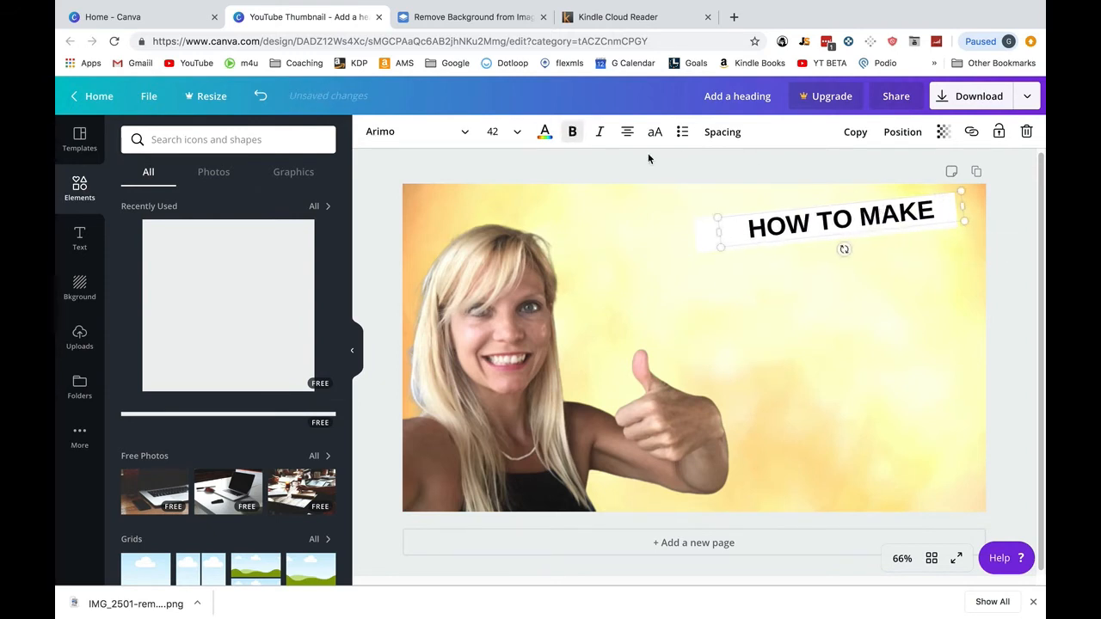
- Set the HOW TO MAKE heading's font size to 48 and shift the portrait cutout slightly up and to the right
{"action": "left_click", "coordinate": [495, 131]}
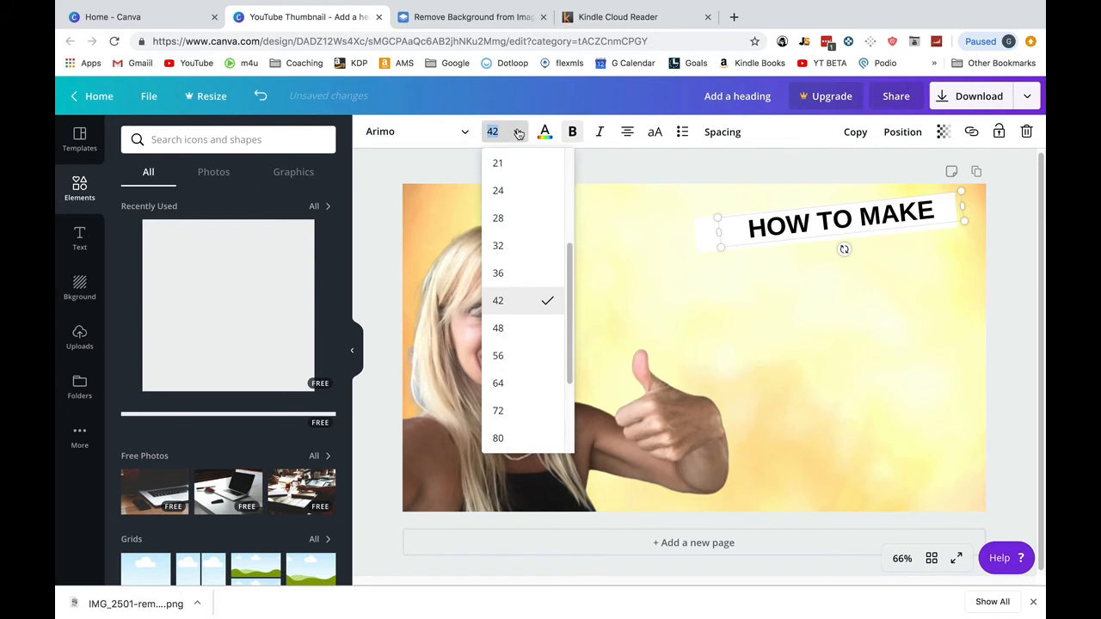
{"action": "left_click", "coordinate": [500, 327]}
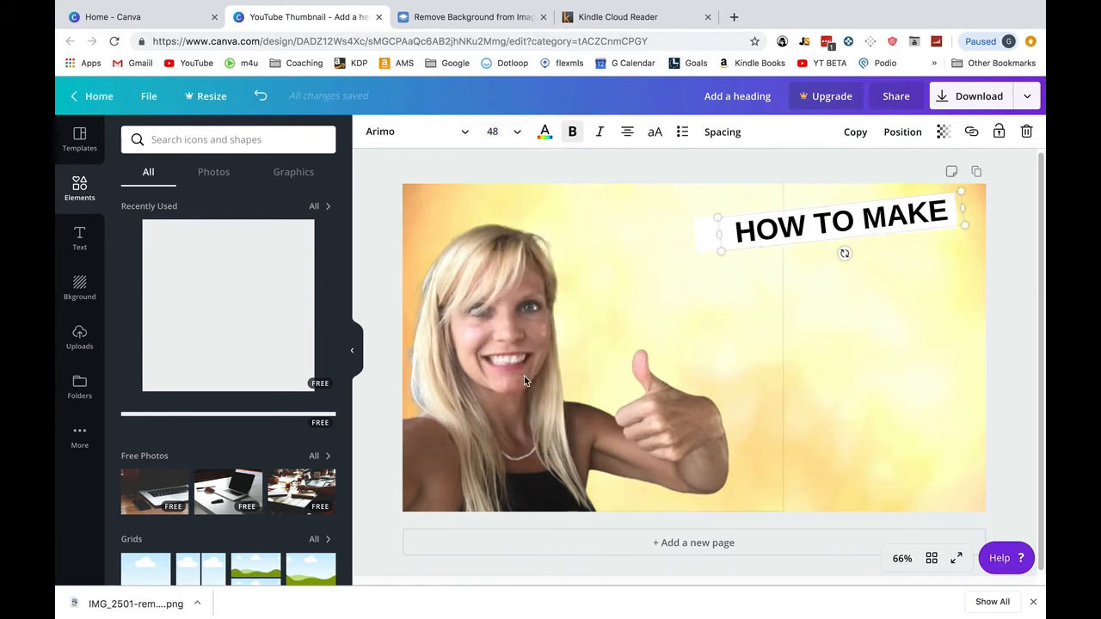
{"action": "mouse_move", "coordinate": [523, 376]}
{"action": "left_mouse_down"}
{"action": "mouse_move", "coordinate": [527, 354]}
{"action": "mouse_move", "coordinate": [534, 364]}
{"action": "left_mouse_up"}
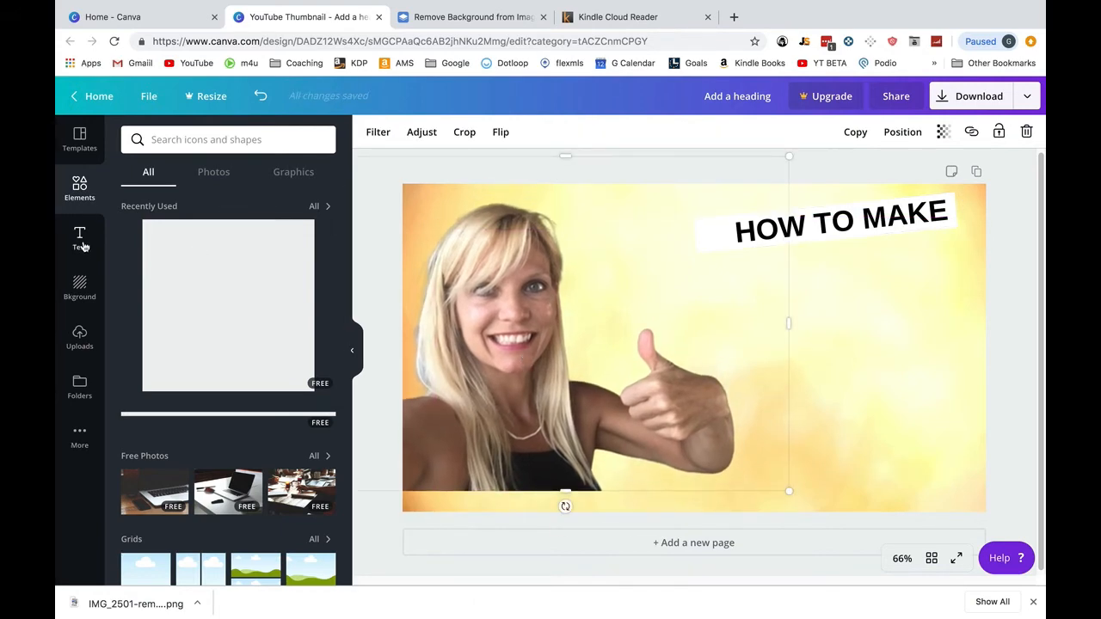
- Add the uploaded YouTube logo and shrink it to fit just below the HOW TO MAKE heading
{"action": "left_click", "coordinate": [79, 338]}
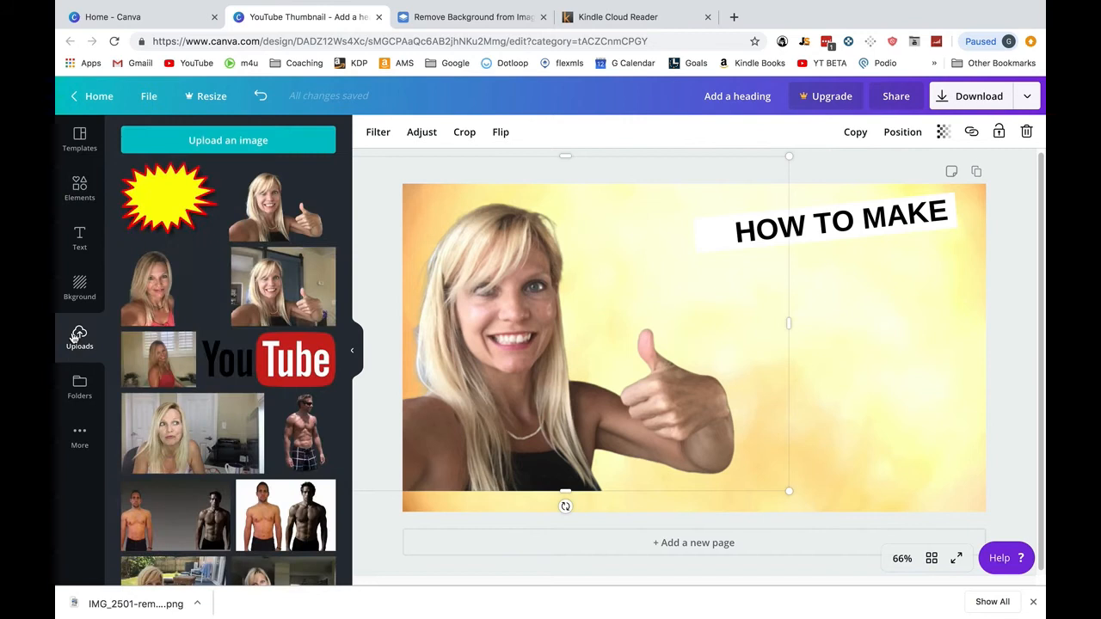
{"action": "left_click", "coordinate": [277, 370]}
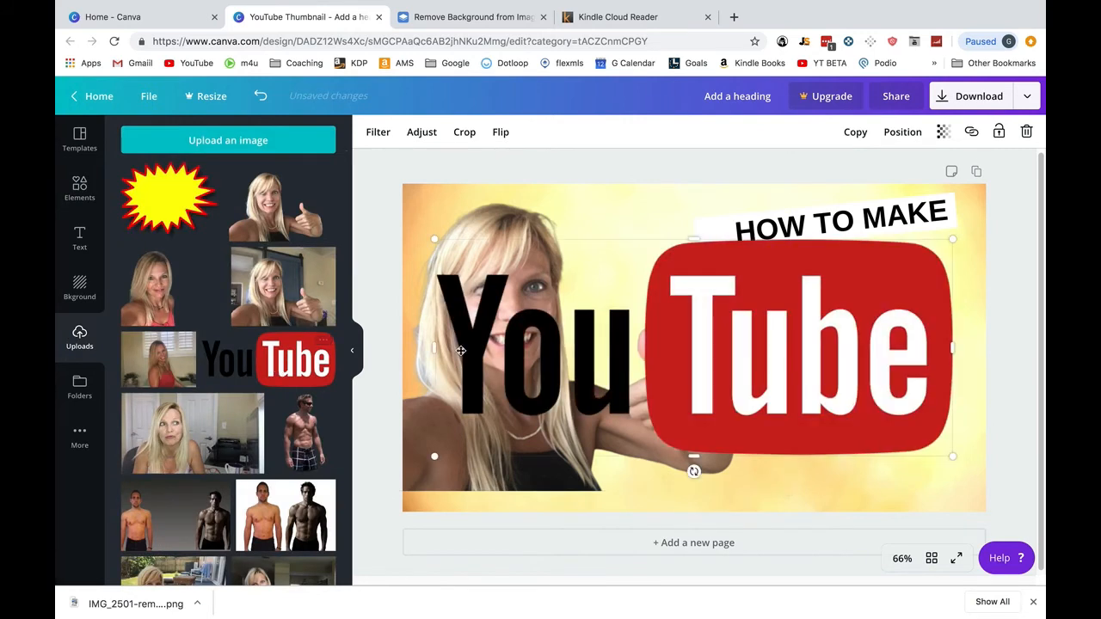
{"action": "left_click_drag", "start_coordinate": [436, 457], "coordinate": [670, 341]}
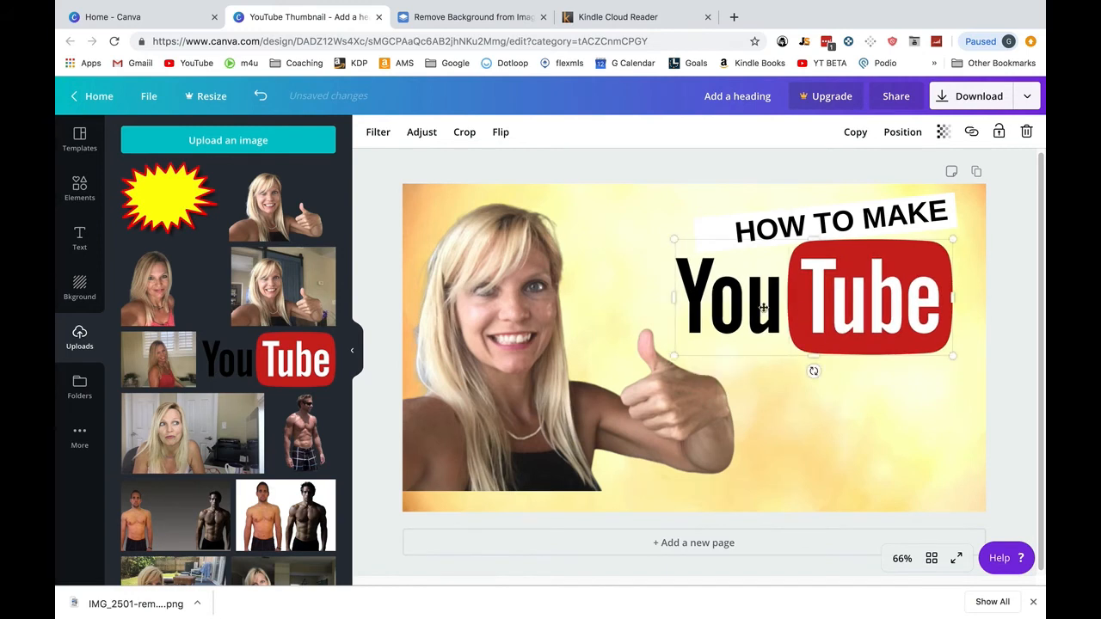
{"action": "left_click_drag", "start_coordinate": [738, 303], "coordinate": [754, 315]}
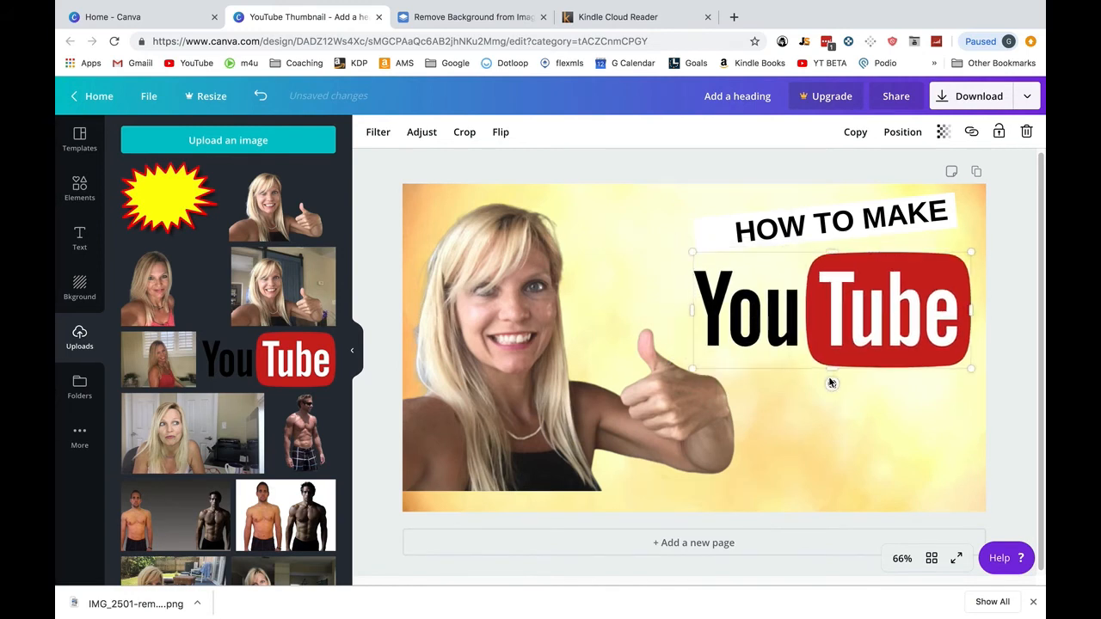
- Tilt the YouTube logo upward to match the heading and center the heading text on its white bar
{"action": "left_click_drag", "start_coordinate": [830, 384], "coordinate": [831, 349]}
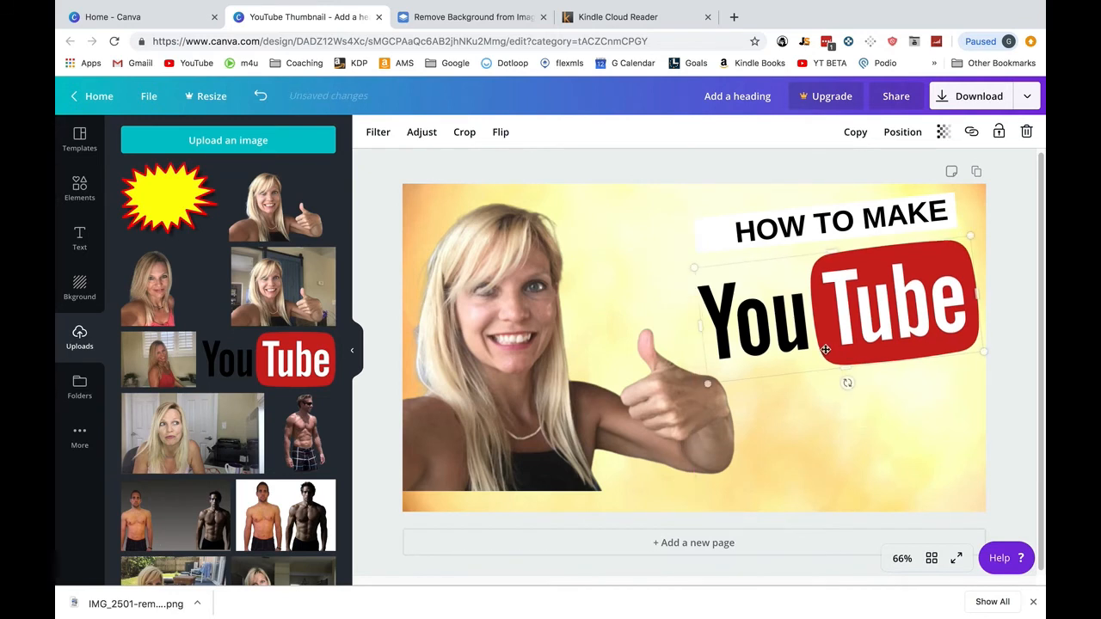
{"action": "left_click", "coordinate": [887, 221]}
{"action": "left_click_drag", "start_coordinate": [888, 221], "coordinate": [874, 219]}
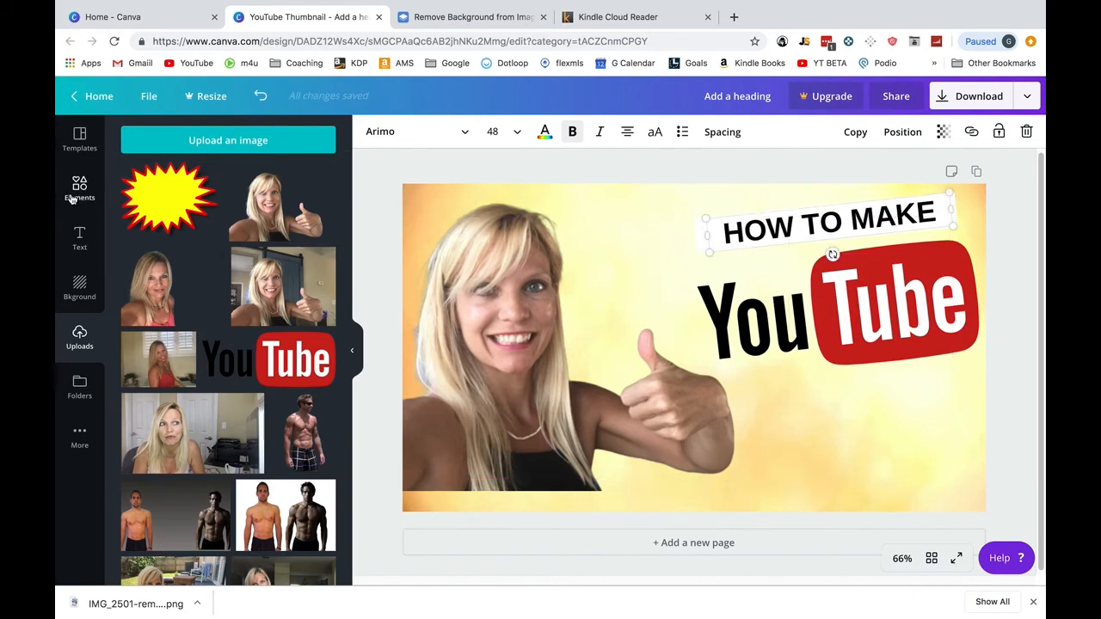
- Add a new heading reading THUMBNAILS and place it below the YouTube logo with the same upward tilt
{"action": "left_click", "coordinate": [79, 236]}
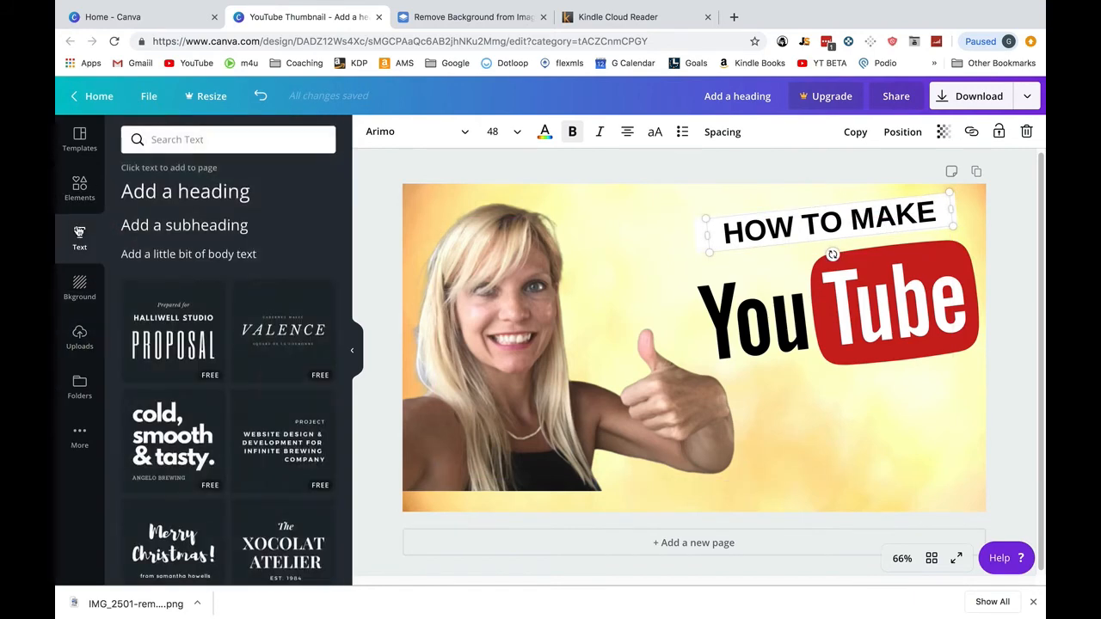
{"action": "left_click", "coordinate": [193, 193]}
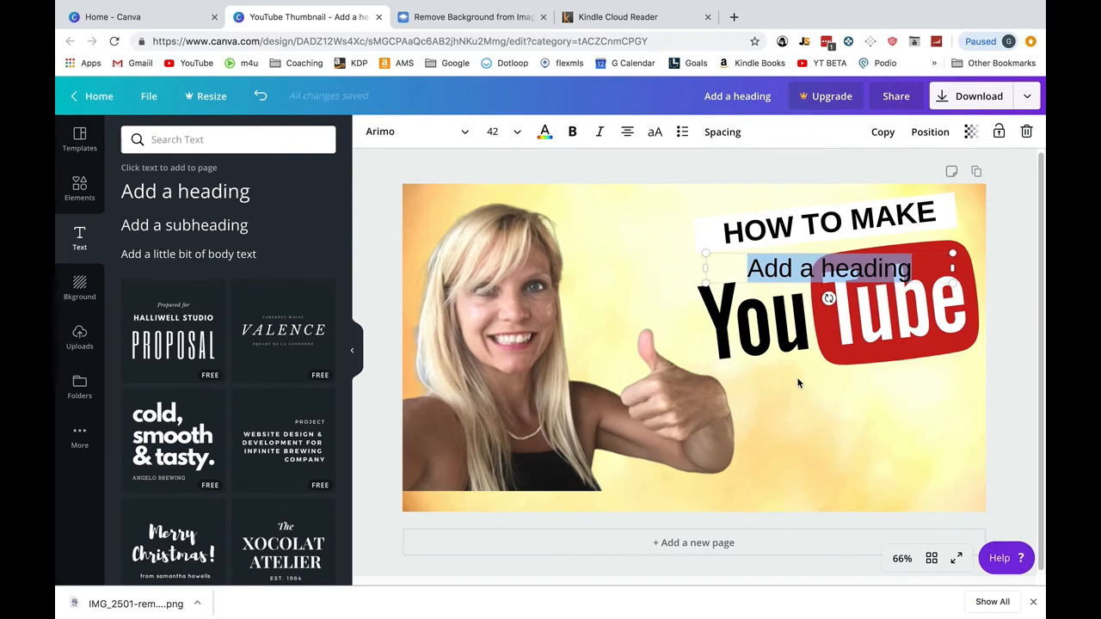
{"action": "type", "text": "THUMB"}
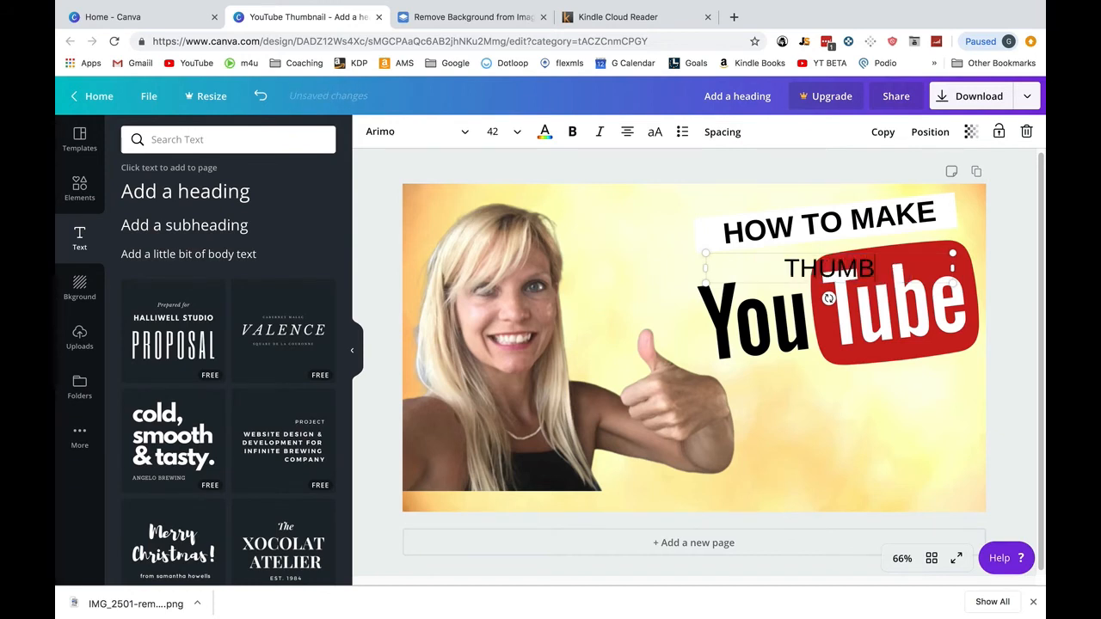
{"action": "type", "text": "NAILS"}
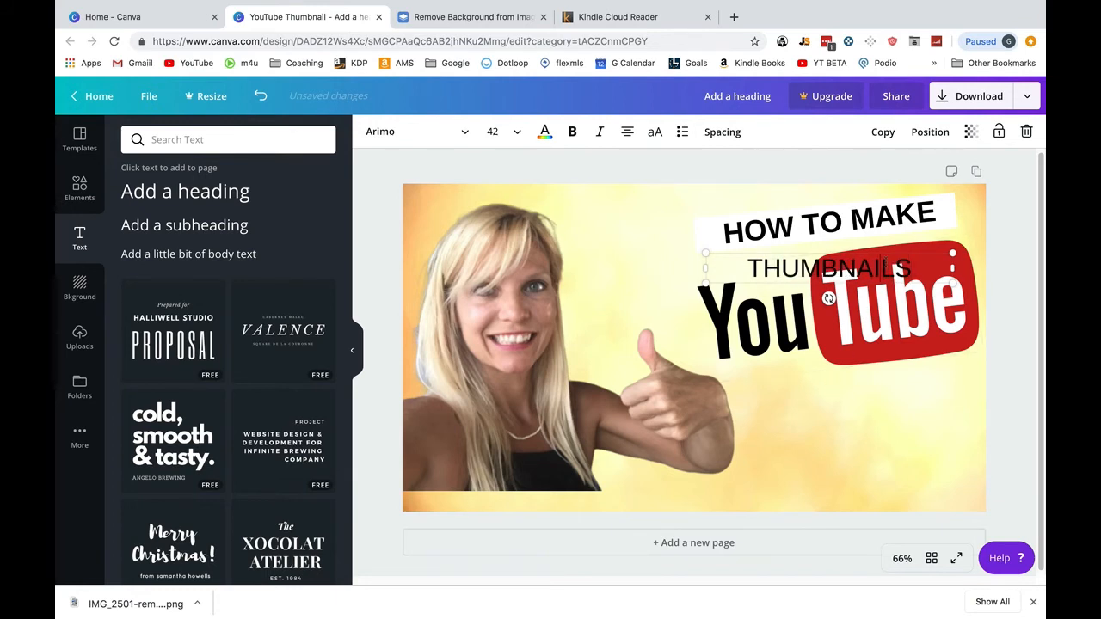
{"action": "left_click", "coordinate": [855, 425]}
{"action": "left_click_drag", "start_coordinate": [858, 277], "coordinate": [838, 396]}
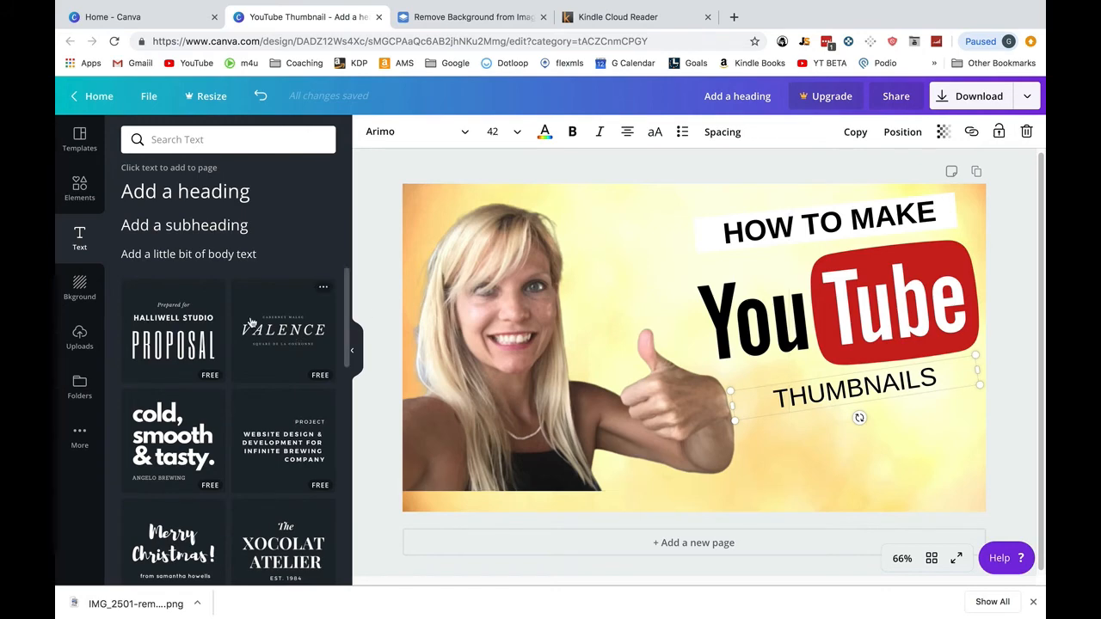
- Add a white square flattened into a bar over THUMBNAILS and send it one layer backward, behind the text
{"action": "left_click", "coordinate": [86, 190]}
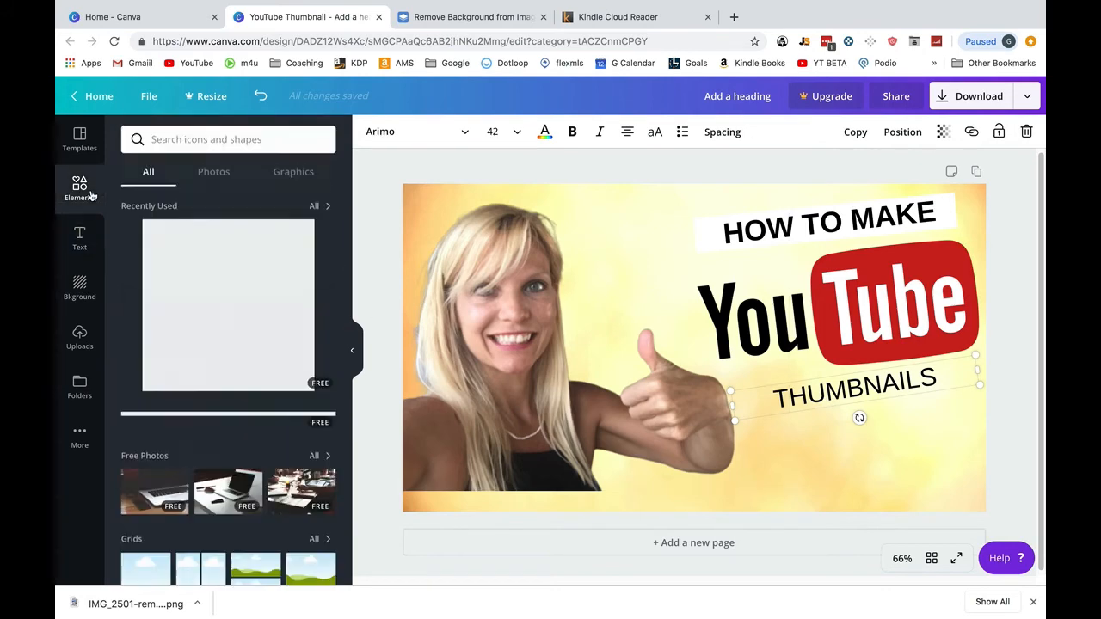
{"action": "left_click", "coordinate": [172, 290]}
{"action": "left_click_drag", "start_coordinate": [693, 482], "coordinate": [708, 249]}
{"action": "left_click_drag", "start_coordinate": [563, 231], "coordinate": [783, 395]}
{"action": "left_click", "coordinate": [900, 138]}
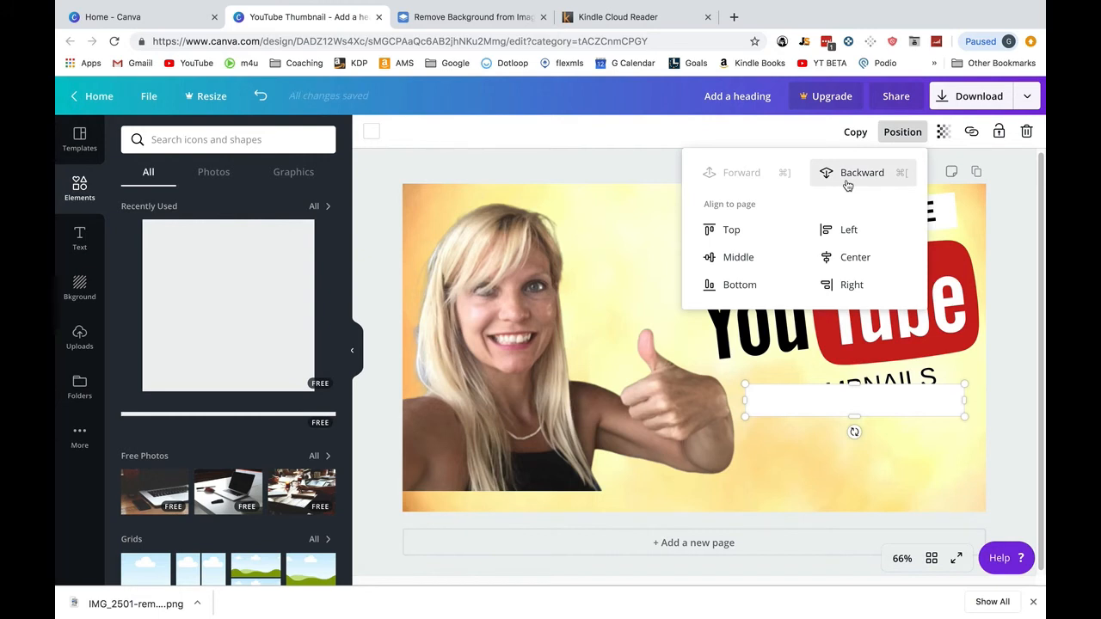
{"action": "left_click", "coordinate": [847, 179]}
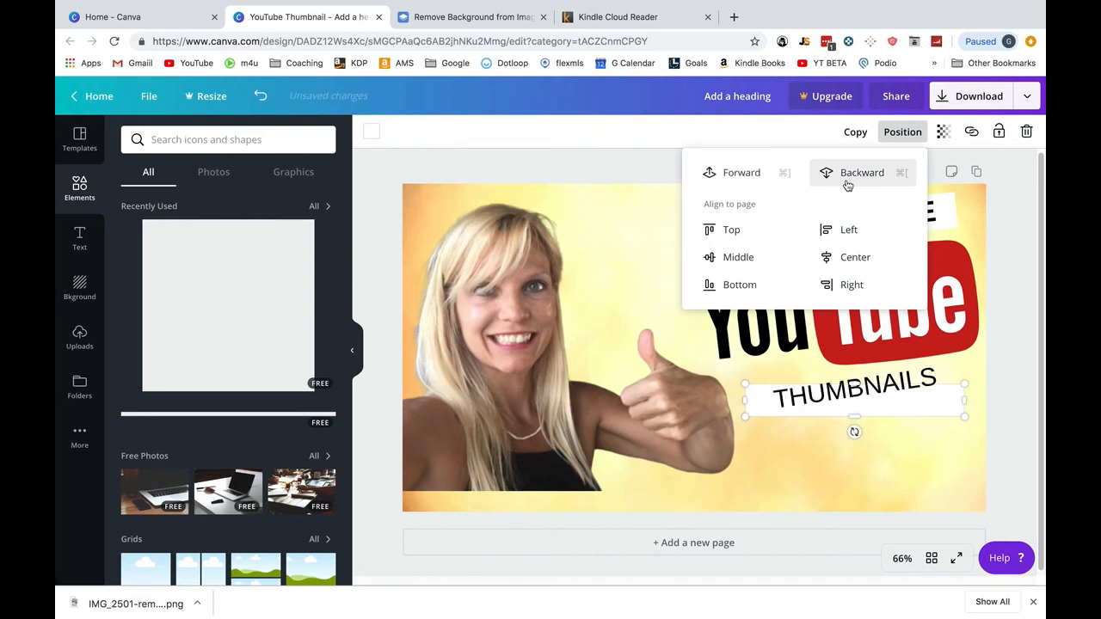
- Rotate the lower white bar to -8° to match the THUMBNAILS tilt and center the text on the bar
{"action": "left_click", "coordinate": [889, 385]}
{"action": "left_click_drag", "start_coordinate": [889, 385], "coordinate": [867, 390]}
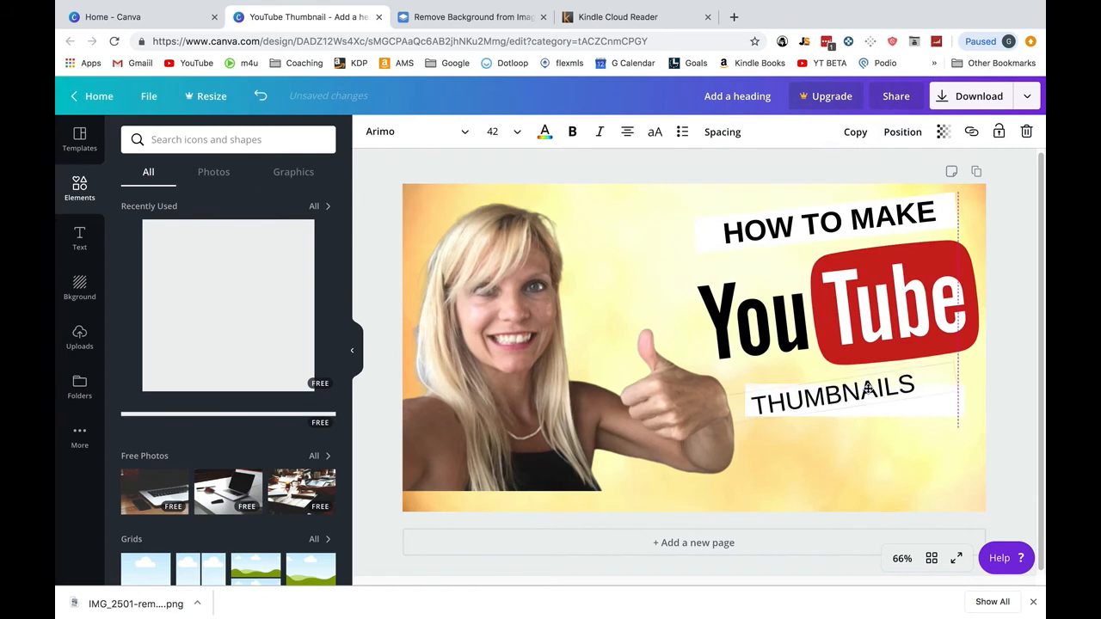
{"action": "left_click", "coordinate": [913, 414]}
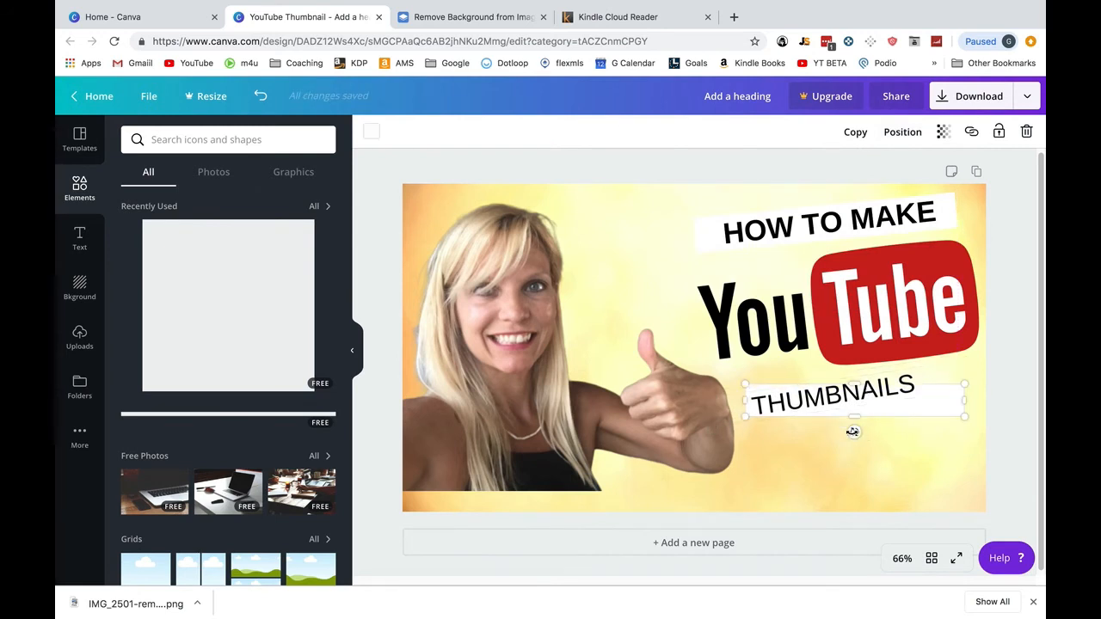
{"action": "left_click_drag", "start_coordinate": [852, 432], "coordinate": [857, 434]}
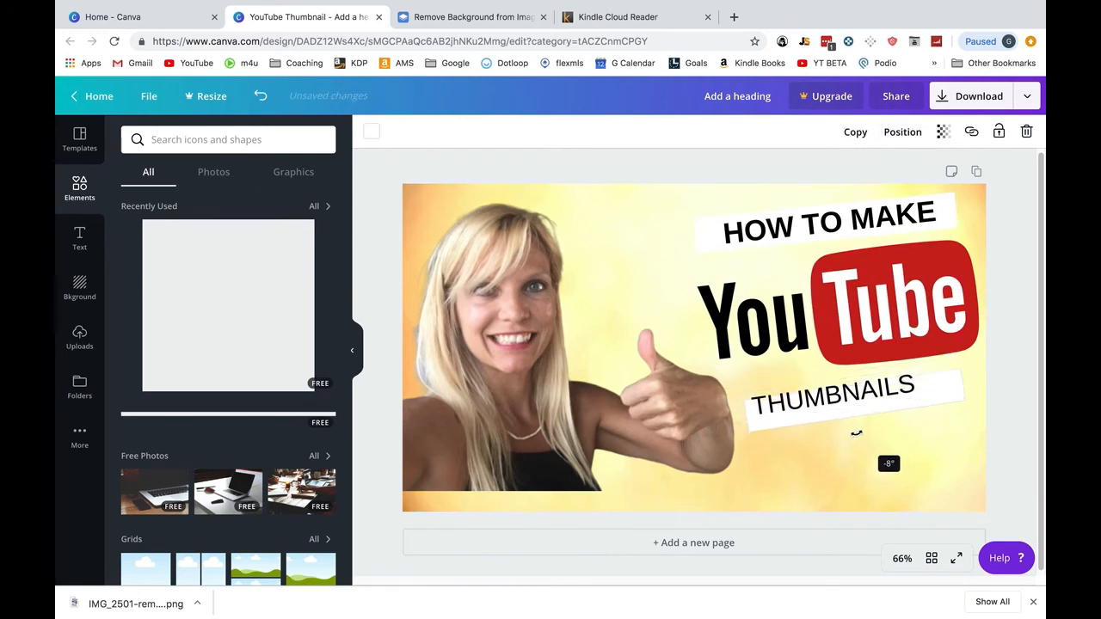
{"action": "left_click_drag", "start_coordinate": [819, 396], "coordinate": [841, 395]}
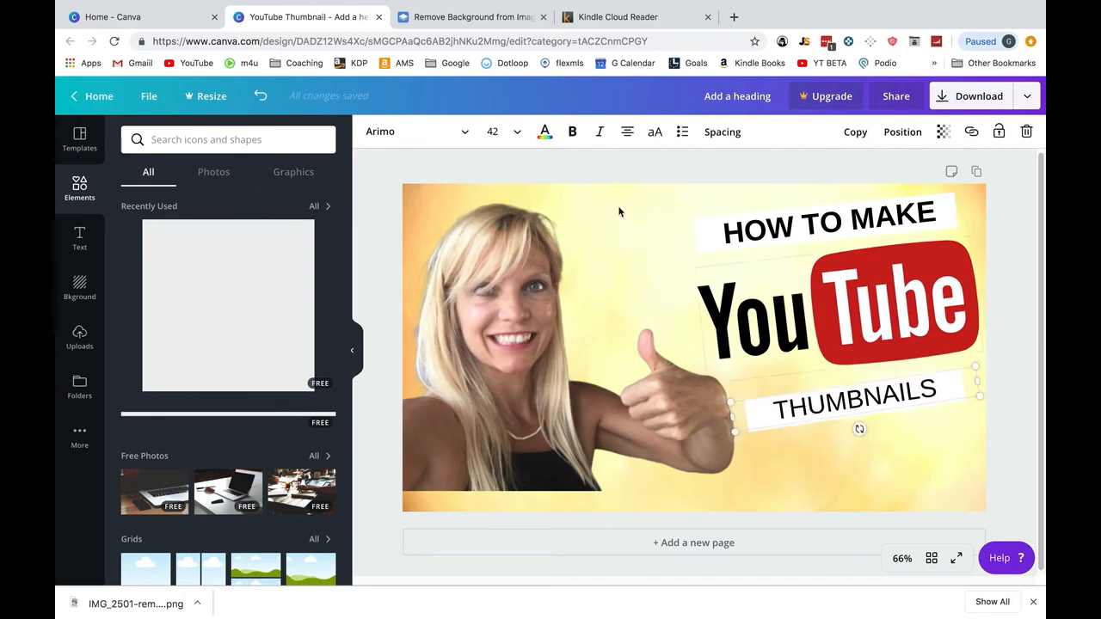
- Make the THUMBNAILS text bold and set its font size to 60
{"action": "left_click", "coordinate": [572, 131]}
{"action": "left_click", "coordinate": [509, 134]}
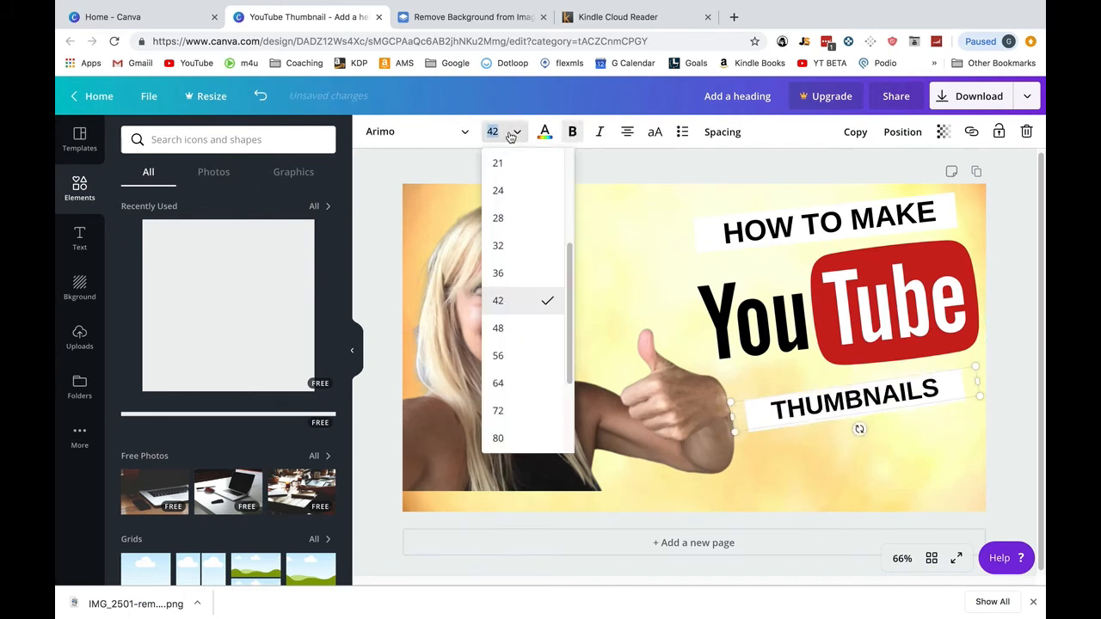
{"action": "left_click", "coordinate": [498, 327]}
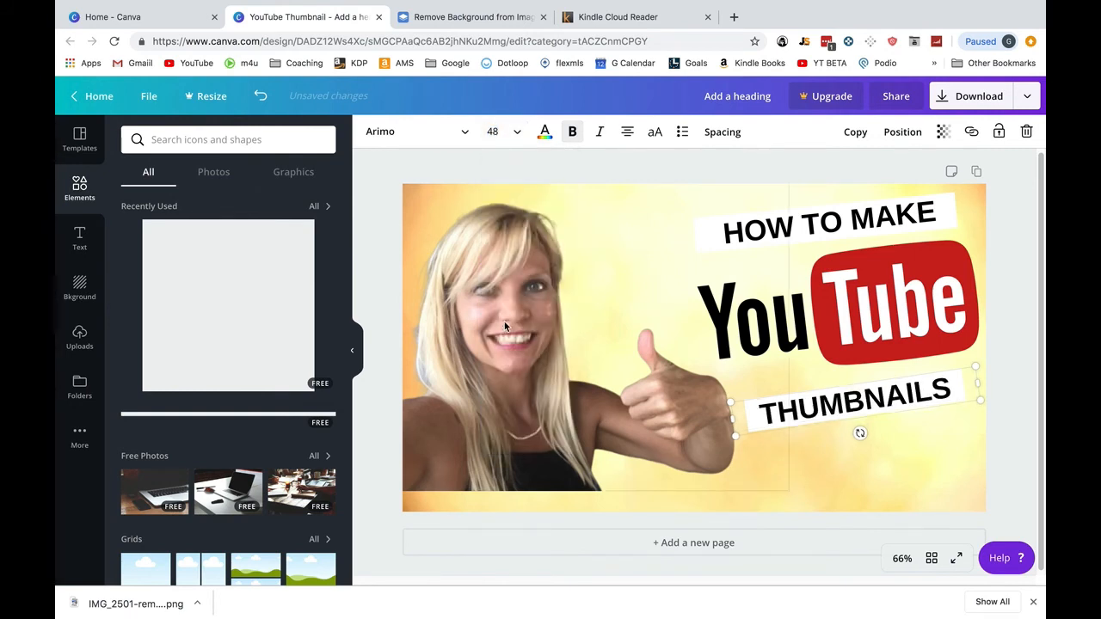
{"action": "left_click", "coordinate": [514, 135]}
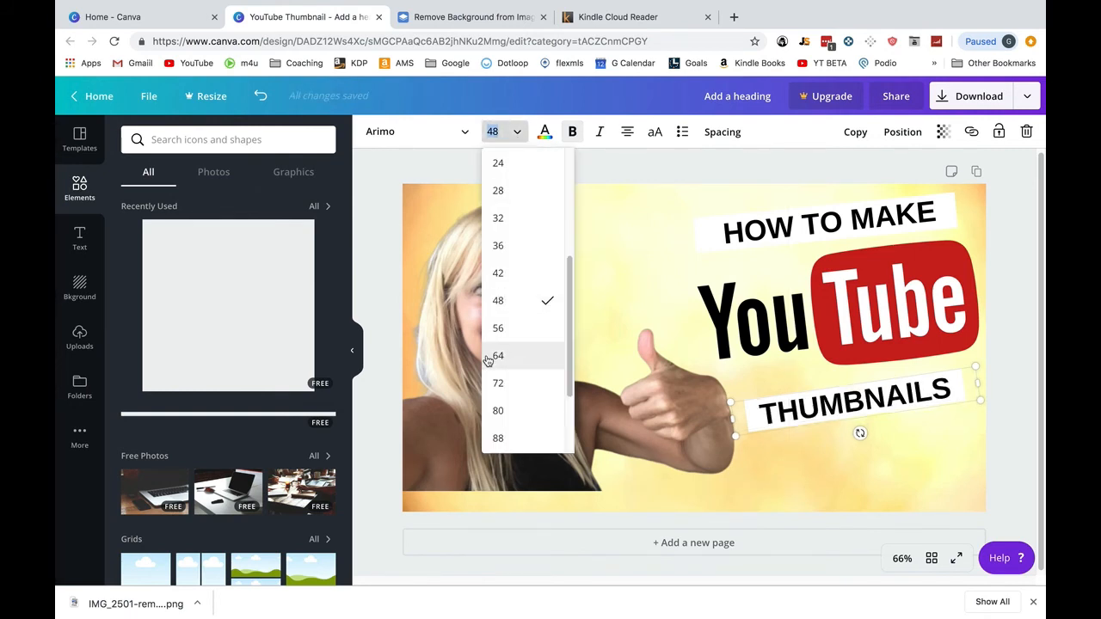
{"action": "left_click", "coordinate": [497, 382]}
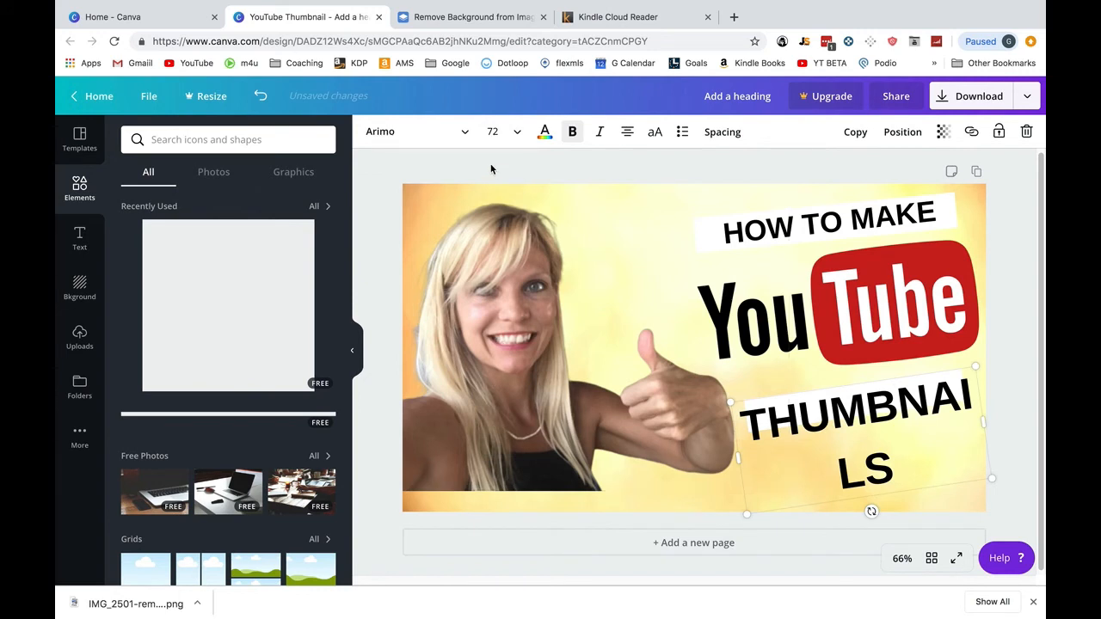
{"action": "left_click", "coordinate": [506, 132]}
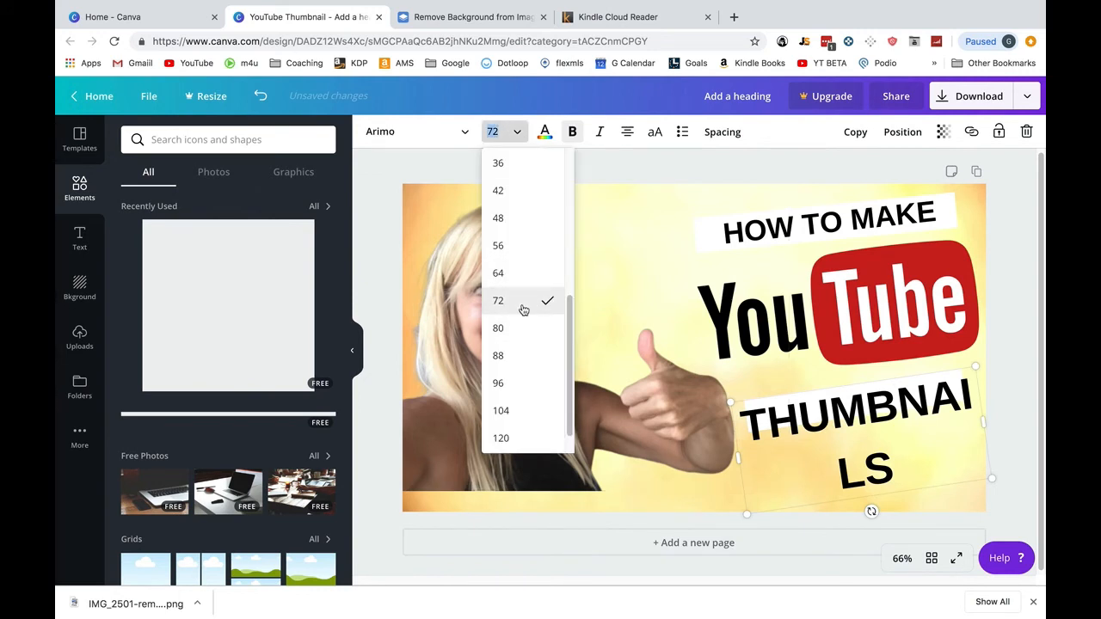
{"action": "left_click", "coordinate": [507, 129]}
{"action": "left_click", "coordinate": [503, 131]}
{"action": "type", "text": "60"}
{"action": "key", "text": "Return"}
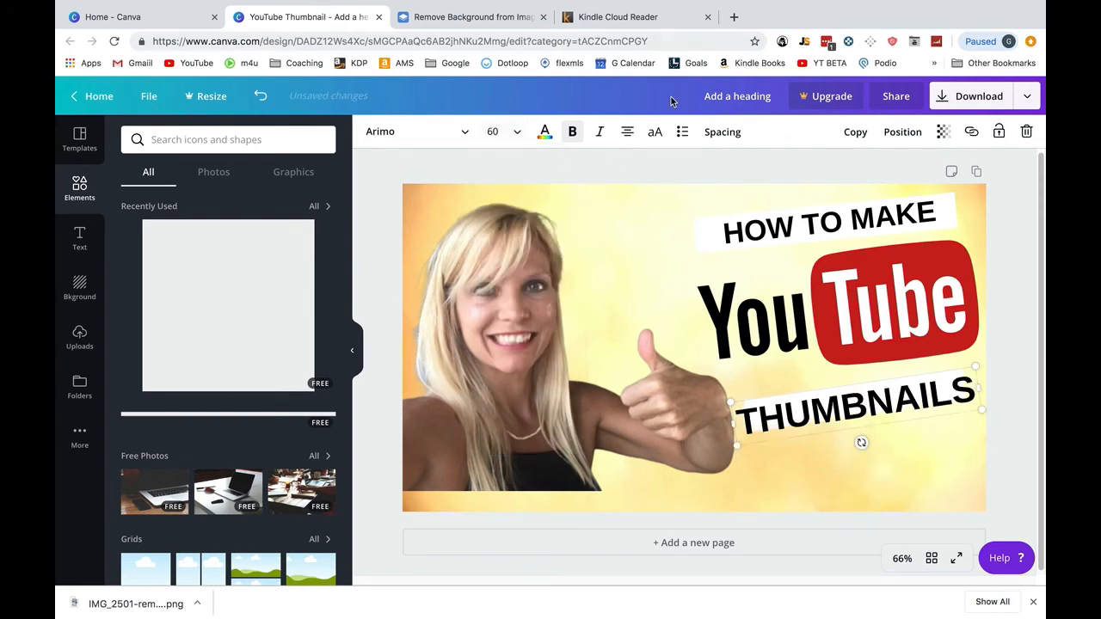
- Move THUMBNAILS aside to widen the white bar at both ends, and place the text back on the bar
{"action": "left_click_drag", "start_coordinate": [772, 404], "coordinate": [807, 394]}
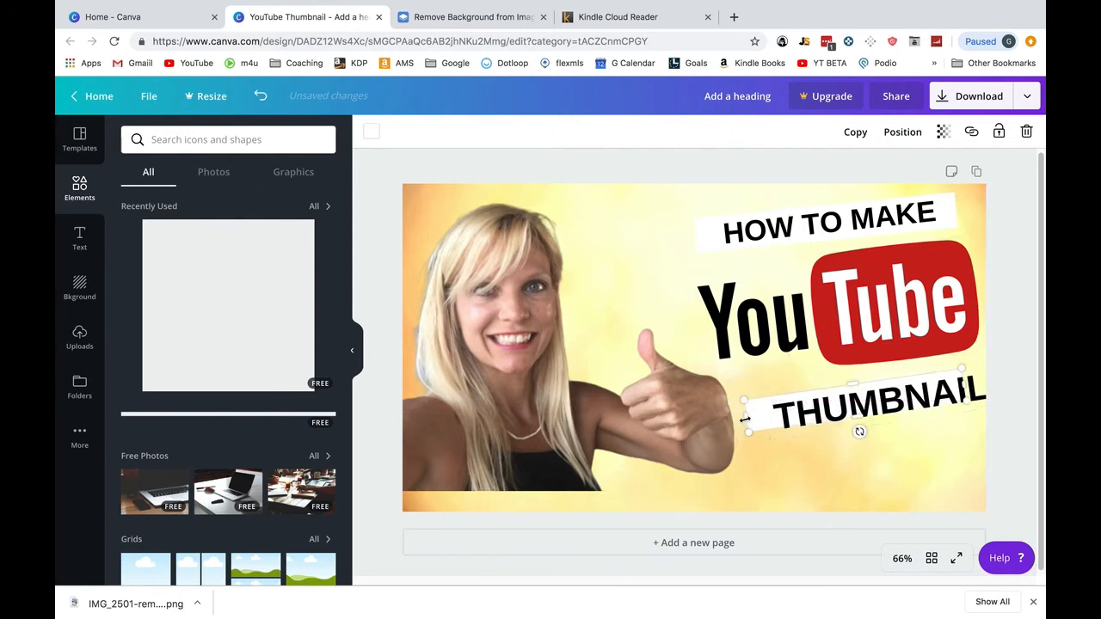
{"action": "left_click_drag", "start_coordinate": [745, 419], "coordinate": [724, 421]}
{"action": "left_click_drag", "start_coordinate": [846, 433], "coordinate": [783, 395]}
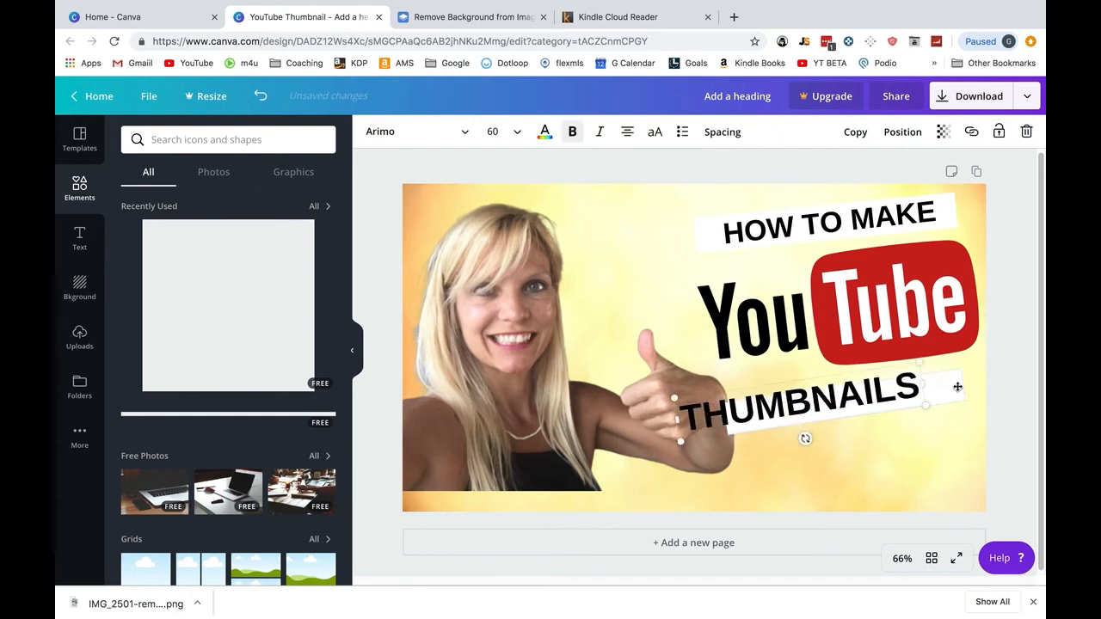
{"action": "left_click_drag", "start_coordinate": [957, 387], "coordinate": [977, 381]}
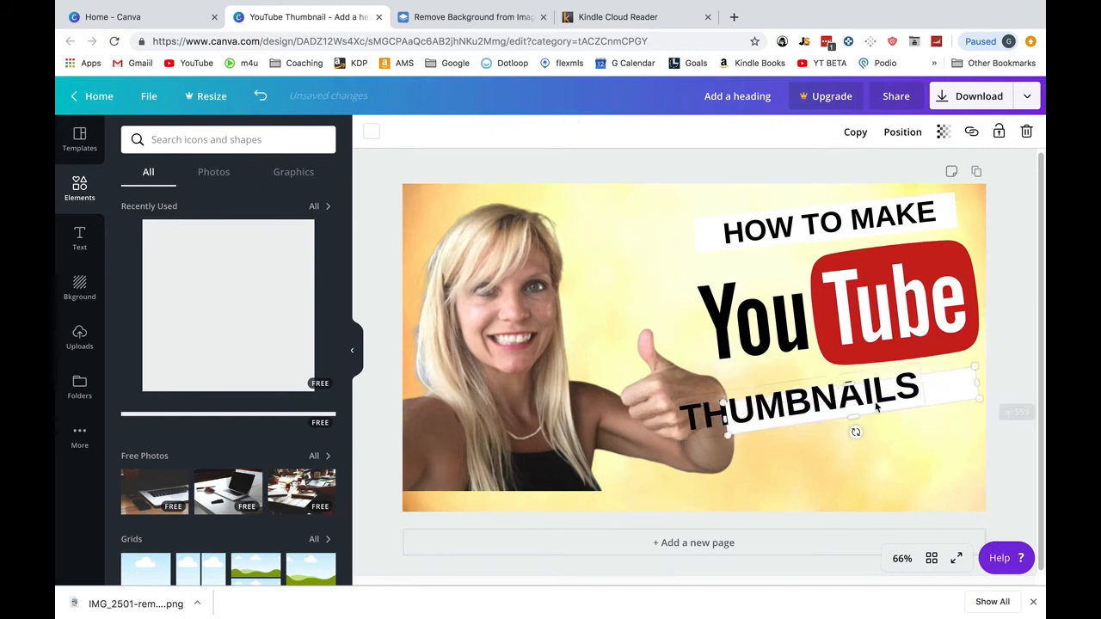
{"action": "left_click_drag", "start_coordinate": [865, 402], "coordinate": [902, 396]}
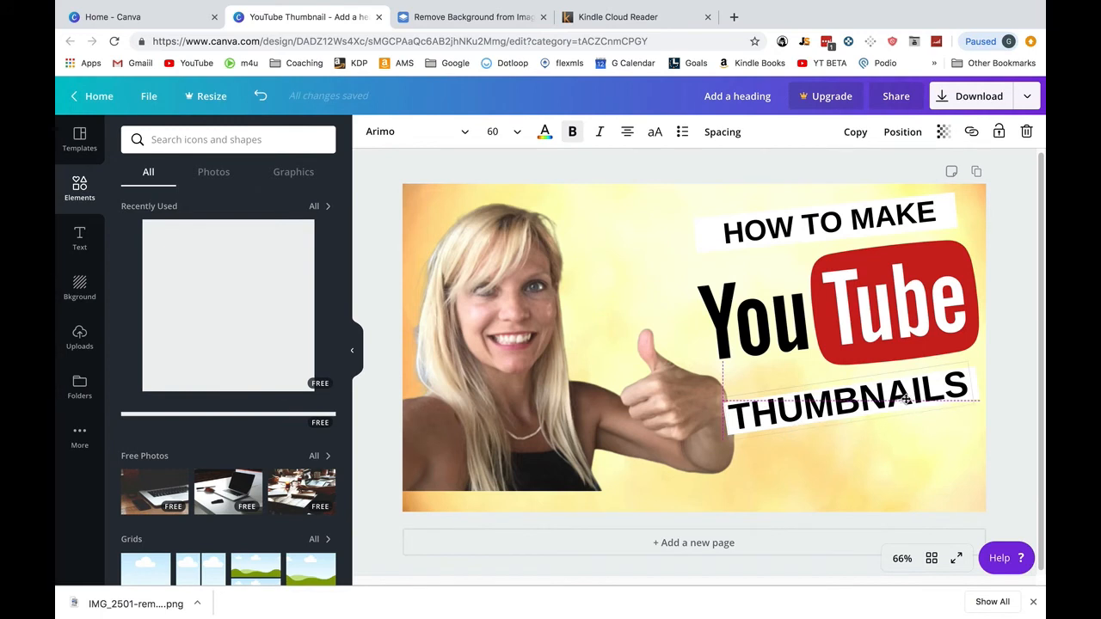
- Enlarge the portrait cutout slightly and move it left and down until it meets the thumbnail's bottom edge, clear of the text
{"action": "left_click", "coordinate": [483, 480]}
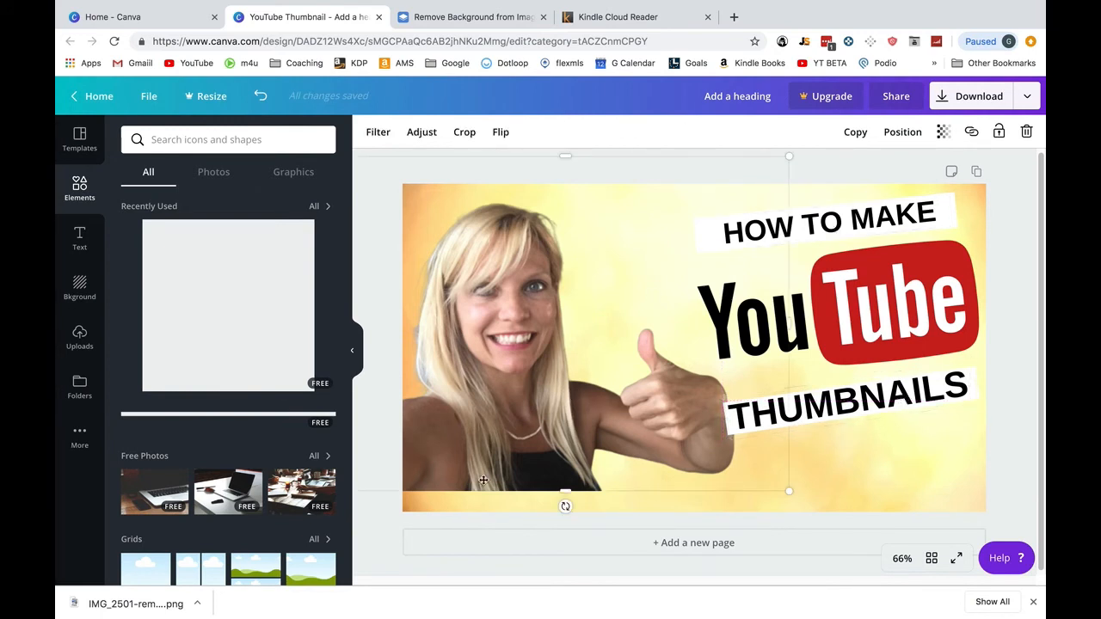
{"action": "mouse_move", "coordinate": [564, 489]}
{"action": "left_mouse_down"}
{"action": "mouse_move", "coordinate": [559, 516]}
{"action": "mouse_move", "coordinate": [564, 500]}
{"action": "left_mouse_up"}
{"action": "left_click_drag", "start_coordinate": [610, 435], "coordinate": [548, 428]}
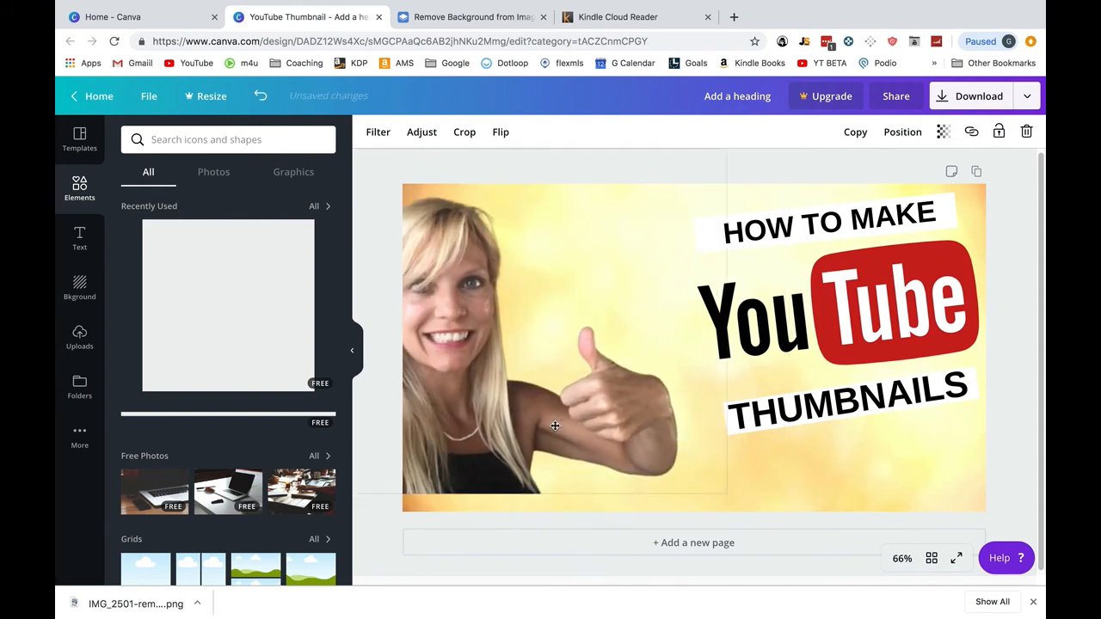
{"action": "left_click_drag", "start_coordinate": [694, 355], "coordinate": [640, 353]}
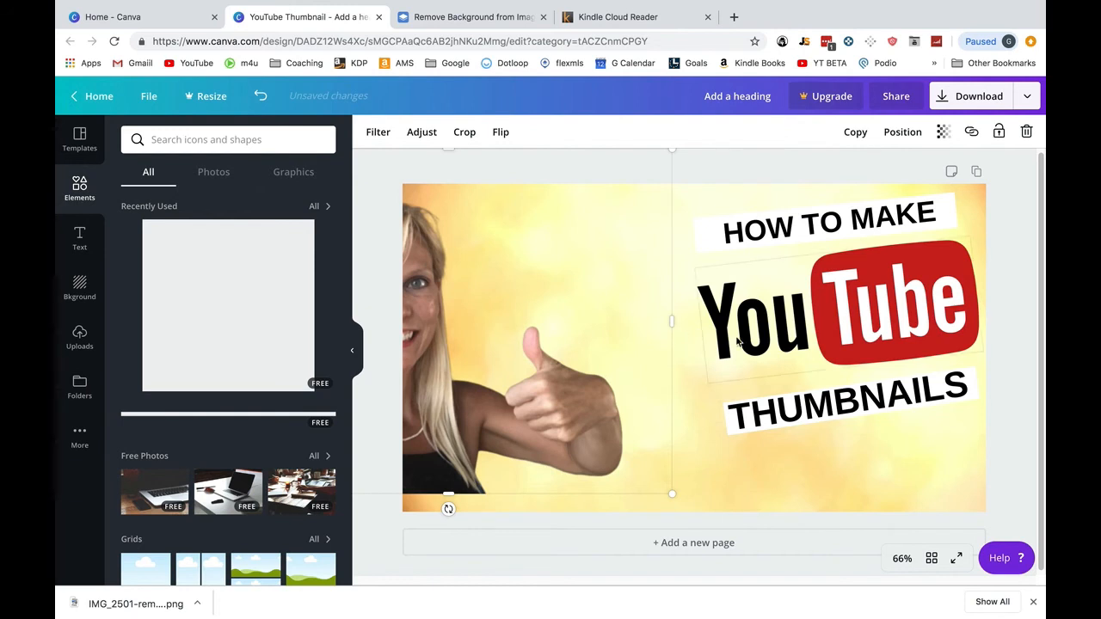
{"action": "left_click_drag", "start_coordinate": [593, 335], "coordinate": [617, 386]}
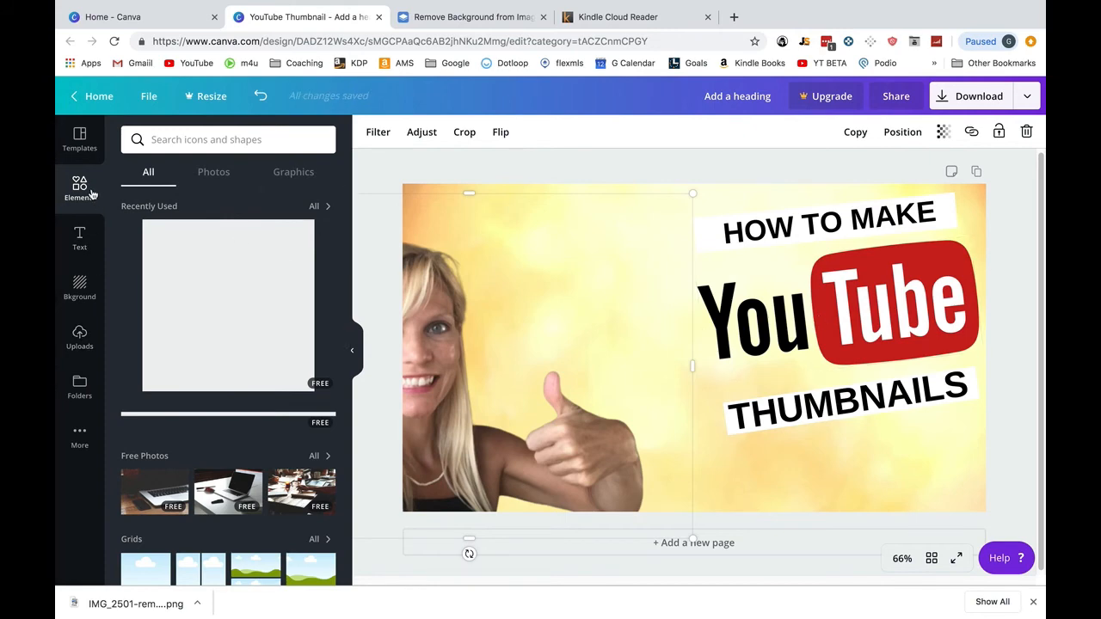
- Add the uploaded yellow starburst with the red outline below THUMBNAILS and shrink it toward the lower-right corner
{"action": "left_click", "coordinate": [78, 348]}
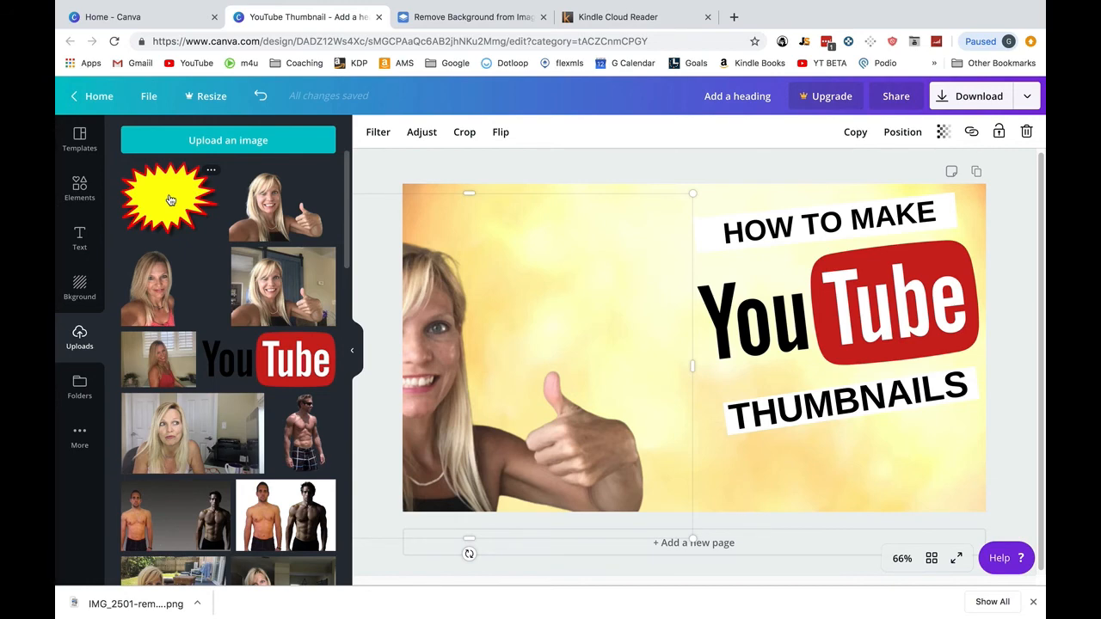
{"action": "left_click_drag", "start_coordinate": [171, 199], "coordinate": [707, 422]}
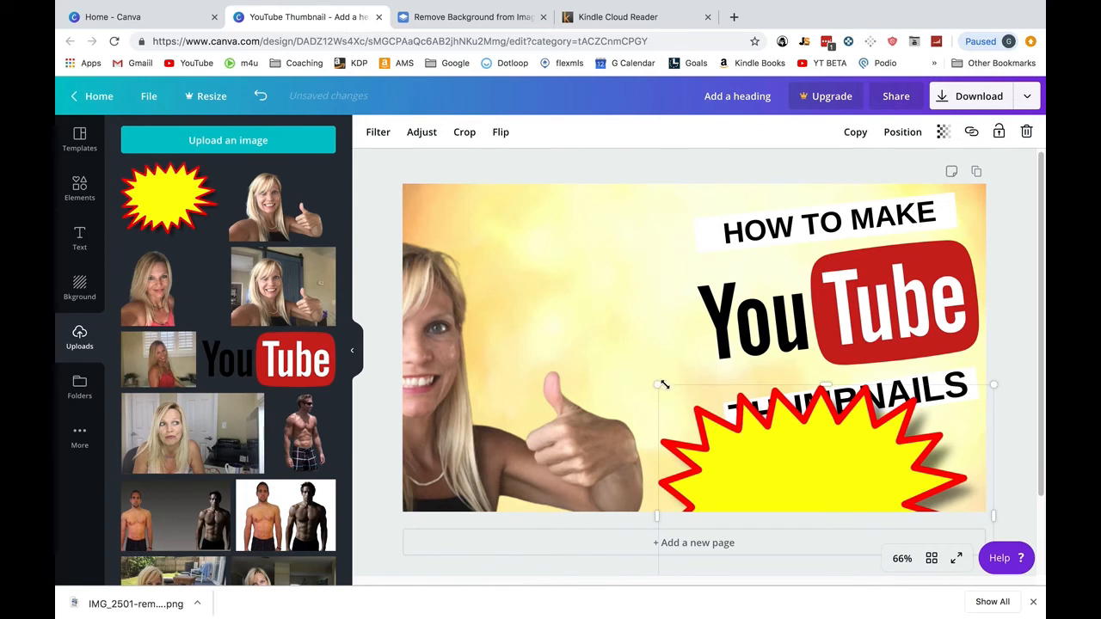
{"action": "left_click_drag", "start_coordinate": [664, 384], "coordinate": [845, 421]}
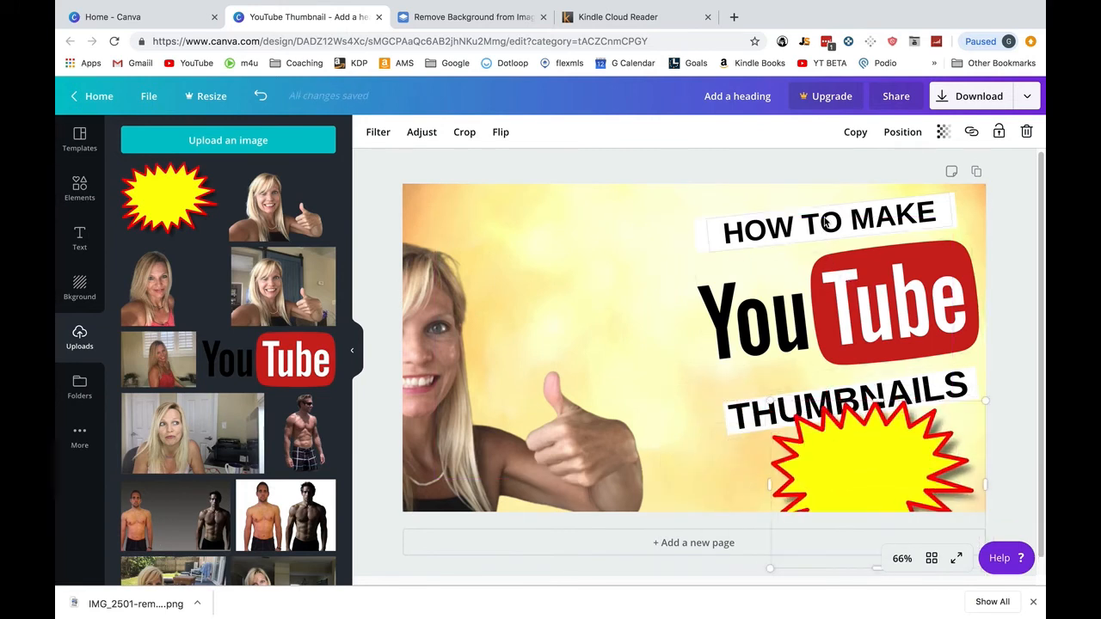
- Shift the upper white bar up to the thumbnail's top edge and place the HOW TO MAKE text back on it
{"action": "left_click_drag", "start_coordinate": [824, 222], "coordinate": [801, 215]}
{"action": "left_click_drag", "start_coordinate": [942, 211], "coordinate": [940, 204]}
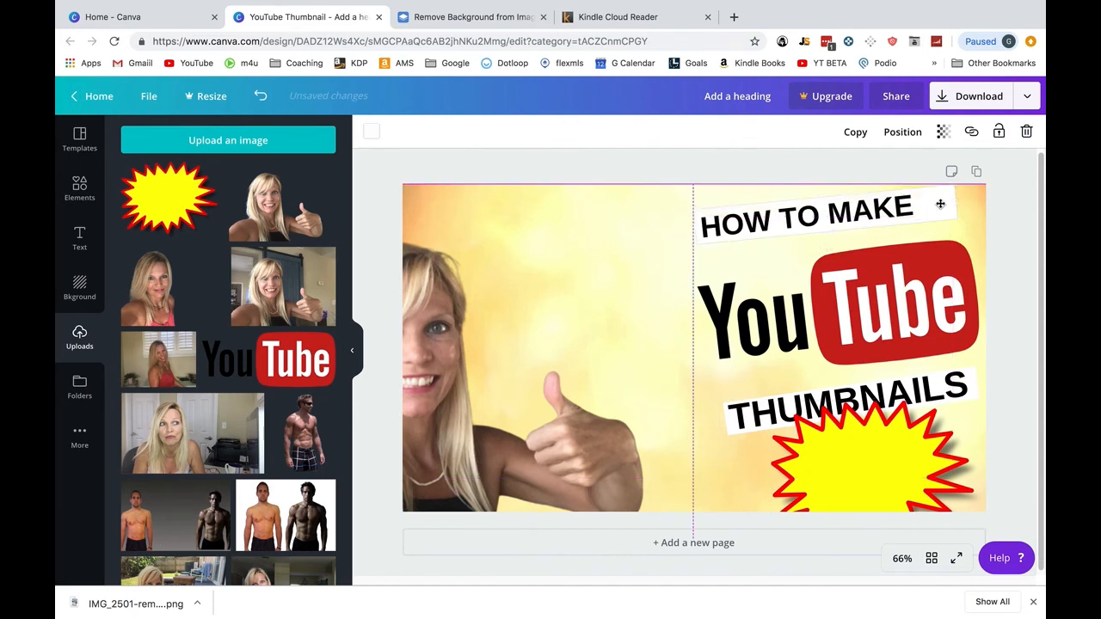
{"action": "left_click_drag", "start_coordinate": [808, 220], "coordinate": [826, 215]}
- Move the YouTube logo up under HOW TO MAKE, and bring the THUMBNAILS text and its white bar up beneath the logo
{"action": "left_click", "coordinate": [876, 281]}
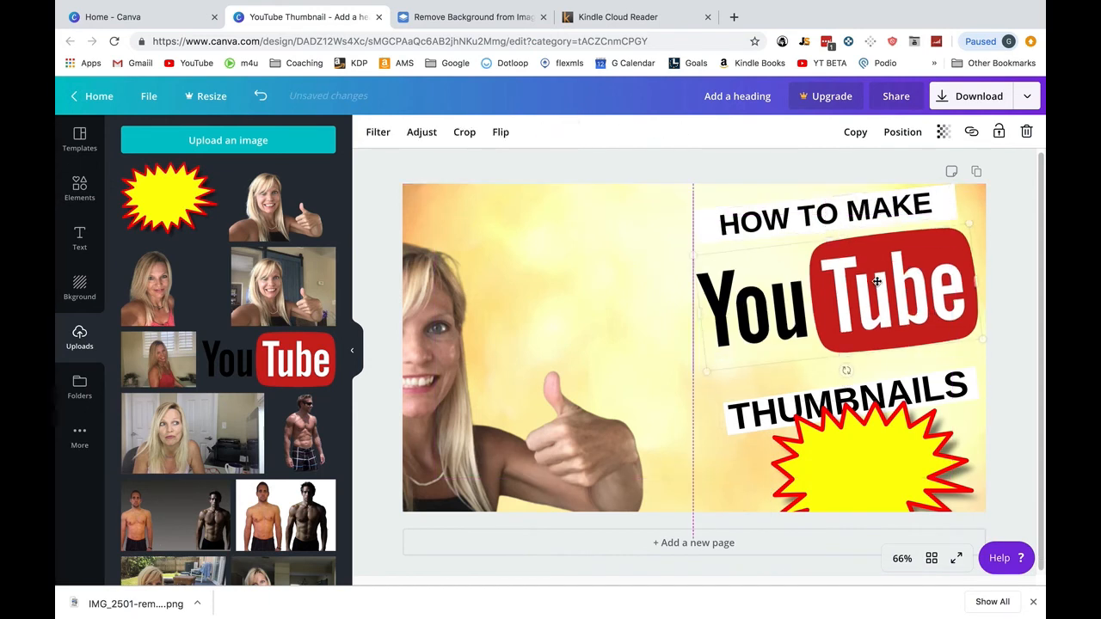
{"action": "left_click_drag", "start_coordinate": [934, 373], "coordinate": [925, 365]}
{"action": "left_click", "coordinate": [968, 378]}
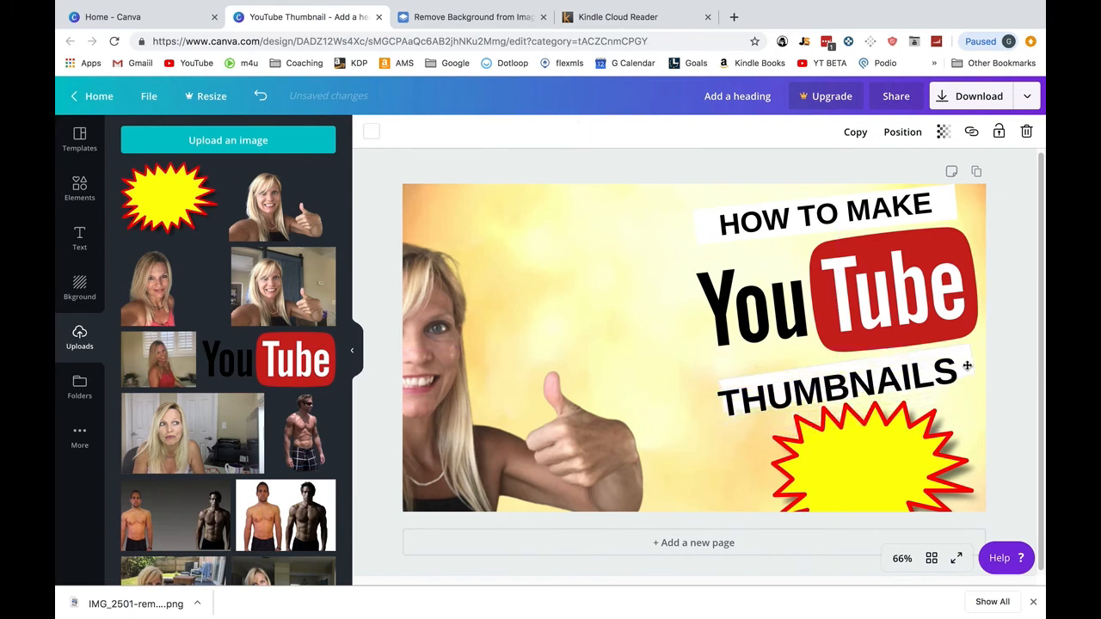
{"action": "left_click_drag", "start_coordinate": [849, 408], "coordinate": [854, 430]}
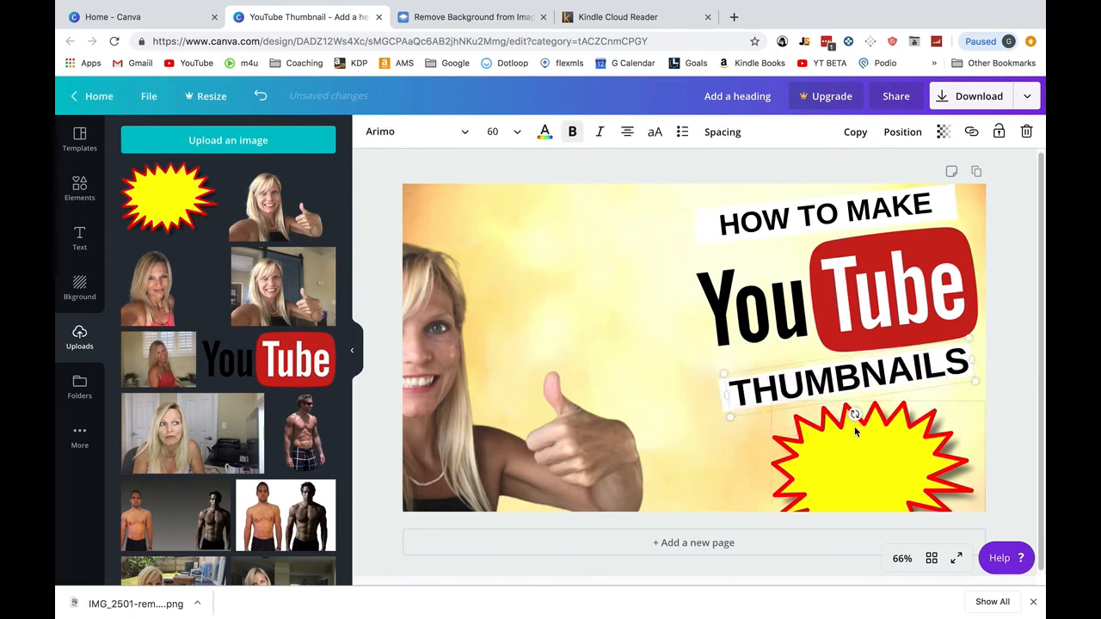
- Shrink the yellow starburst further and position it directly beneath the THUMBNAILS bar
{"action": "left_click", "coordinate": [846, 440]}
{"action": "mouse_move", "coordinate": [770, 401]}
{"action": "left_mouse_down"}
{"action": "mouse_move", "coordinate": [798, 413]}
{"action": "mouse_move", "coordinate": [786, 409]}
{"action": "left_mouse_up"}
{"action": "left_click_drag", "start_coordinate": [870, 452], "coordinate": [859, 435]}
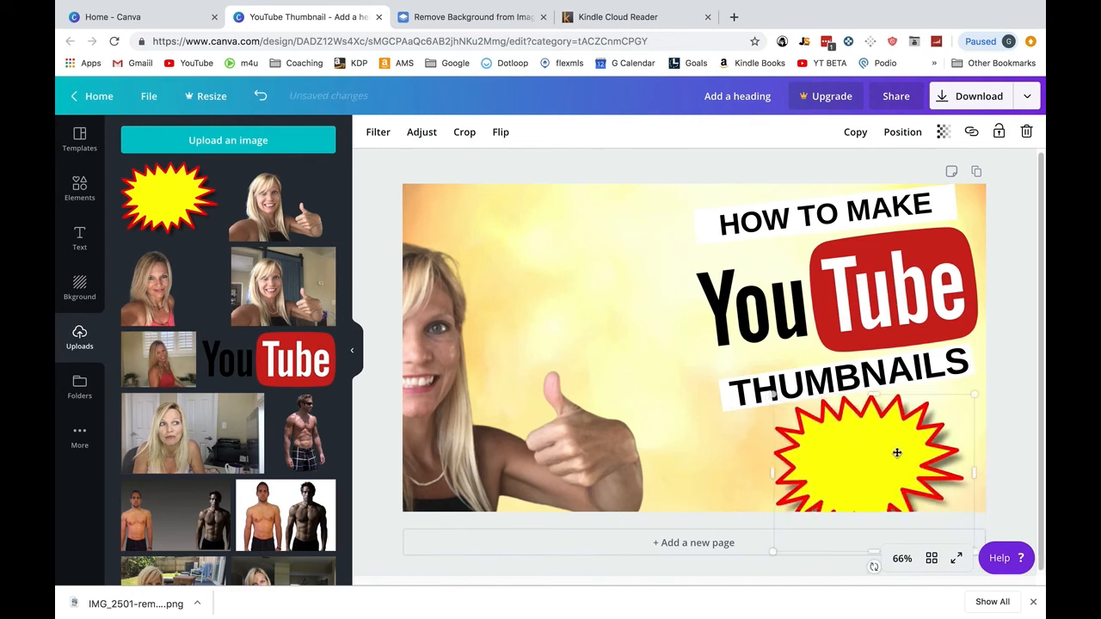
{"action": "left_click_drag", "start_coordinate": [974, 396], "coordinate": [942, 412]}
{"action": "left_click_drag", "start_coordinate": [895, 443], "coordinate": [900, 445]}
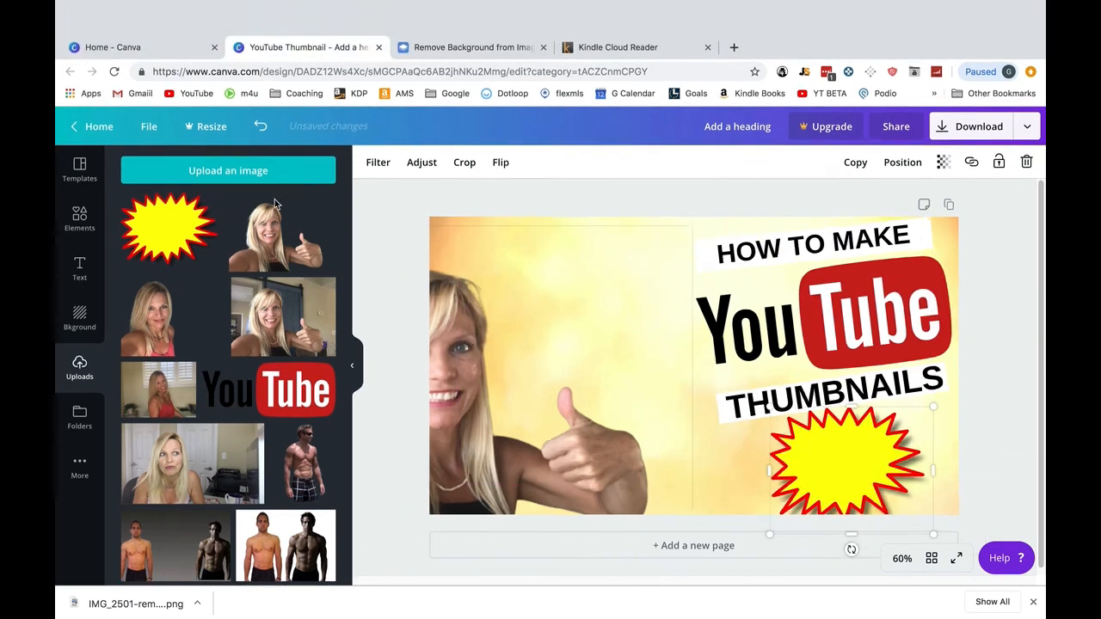
- Add a heading reading POP and set its font to Adigiana Toybox
{"action": "left_click", "coordinate": [79, 239]}
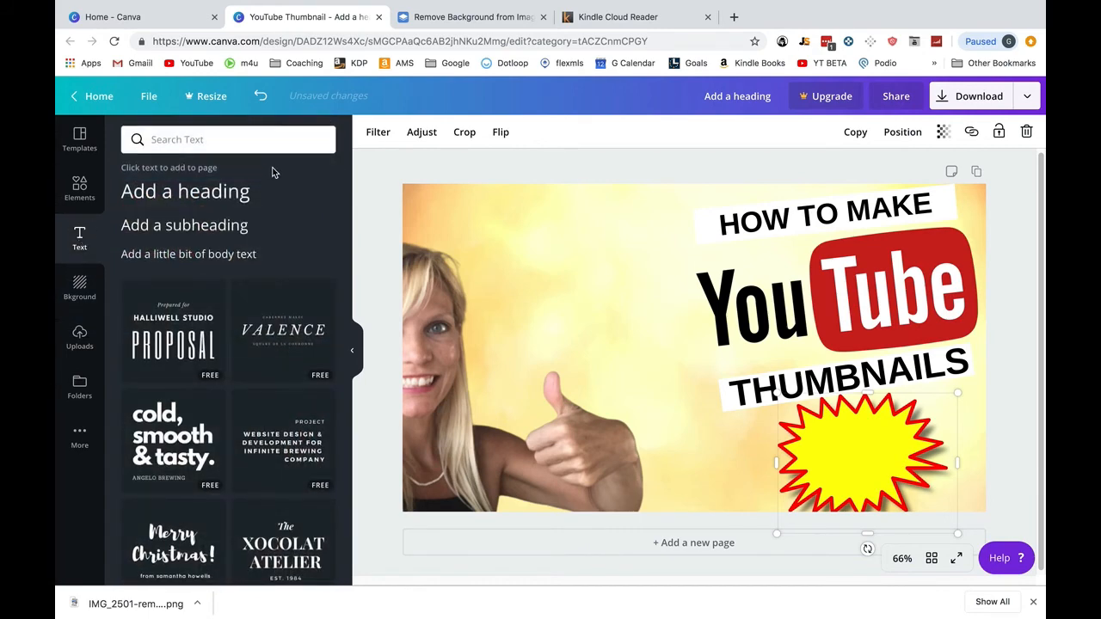
{"action": "left_click", "coordinate": [244, 197]}
{"action": "type", "text": "POP"}
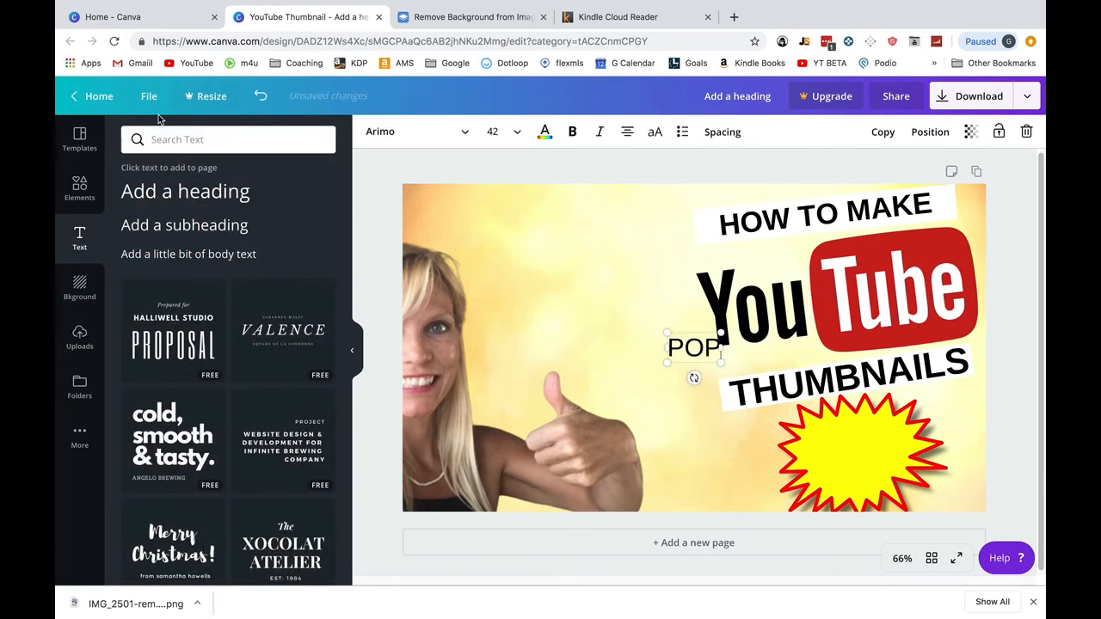
{"action": "left_click", "coordinate": [458, 132]}
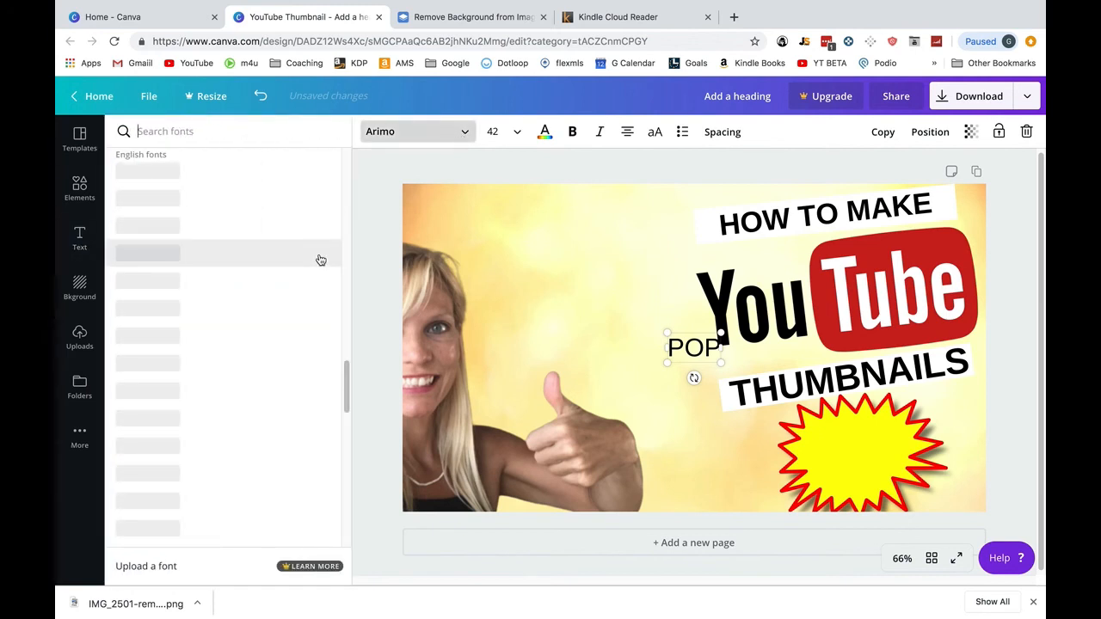
{"action": "left_click", "coordinate": [436, 134]}
{"action": "left_click", "coordinate": [436, 135]}
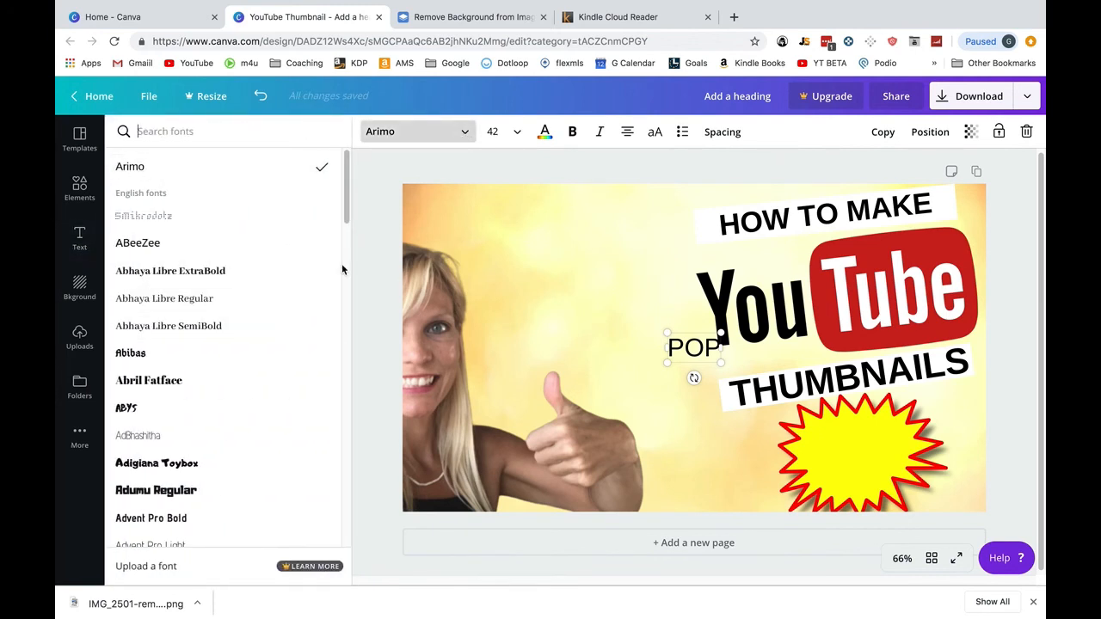
{"action": "left_click", "coordinate": [157, 463]}
- Center the POP text on the starburst, enlarged to size 75.7 and tilted like the other text, and extend it to POP!
{"action": "left_click_drag", "start_coordinate": [694, 346], "coordinate": [712, 432]}
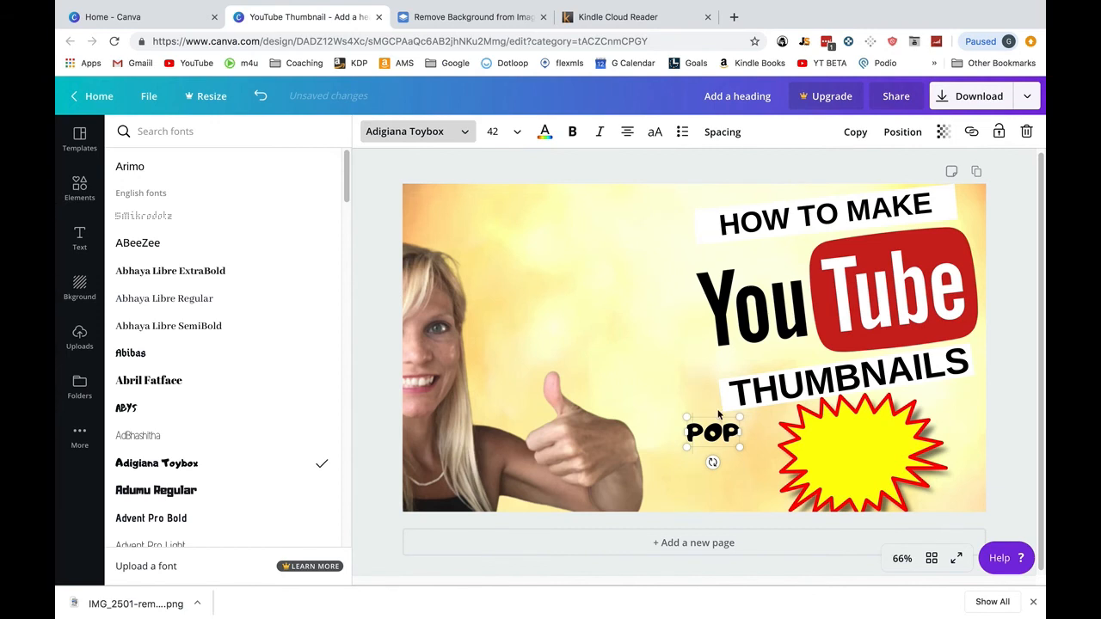
{"action": "left_click_drag", "start_coordinate": [707, 426], "coordinate": [925, 461]}
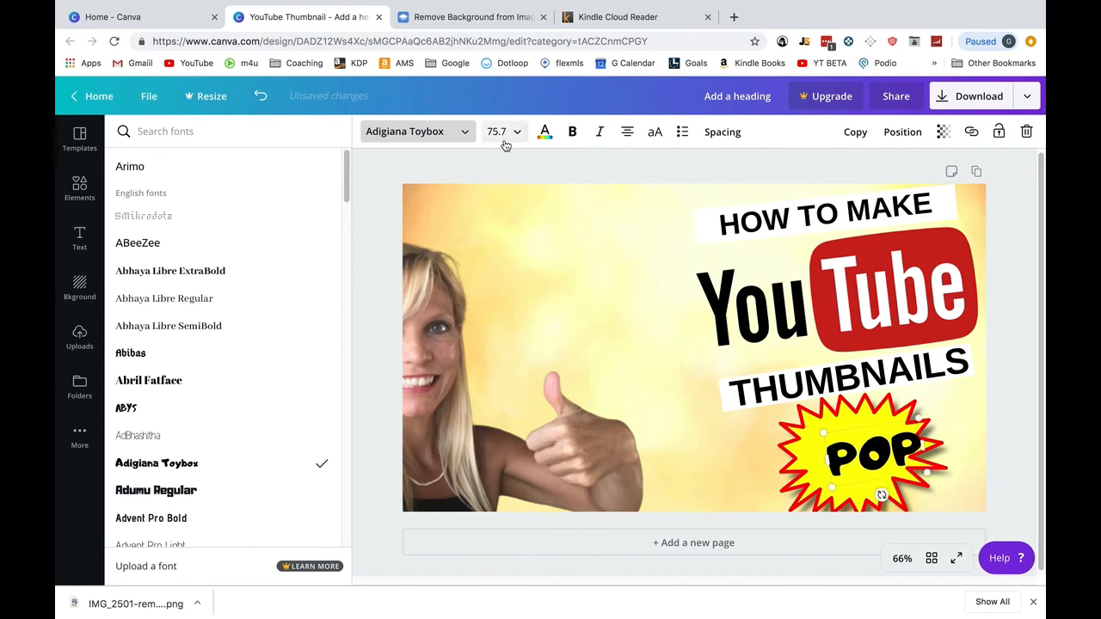
{"action": "mouse_move", "coordinate": [871, 437]}
{"action": "left_mouse_down"}
{"action": "mouse_move", "coordinate": [854, 432]}
{"action": "mouse_move", "coordinate": [910, 469]}
{"action": "mouse_move", "coordinate": [976, 480]}
{"action": "mouse_move", "coordinate": [848, 440]}
{"action": "mouse_move", "coordinate": [894, 451]}
{"action": "mouse_move", "coordinate": [865, 449]}
{"action": "left_mouse_up"}
{"action": "left_click", "coordinate": [856, 486]}
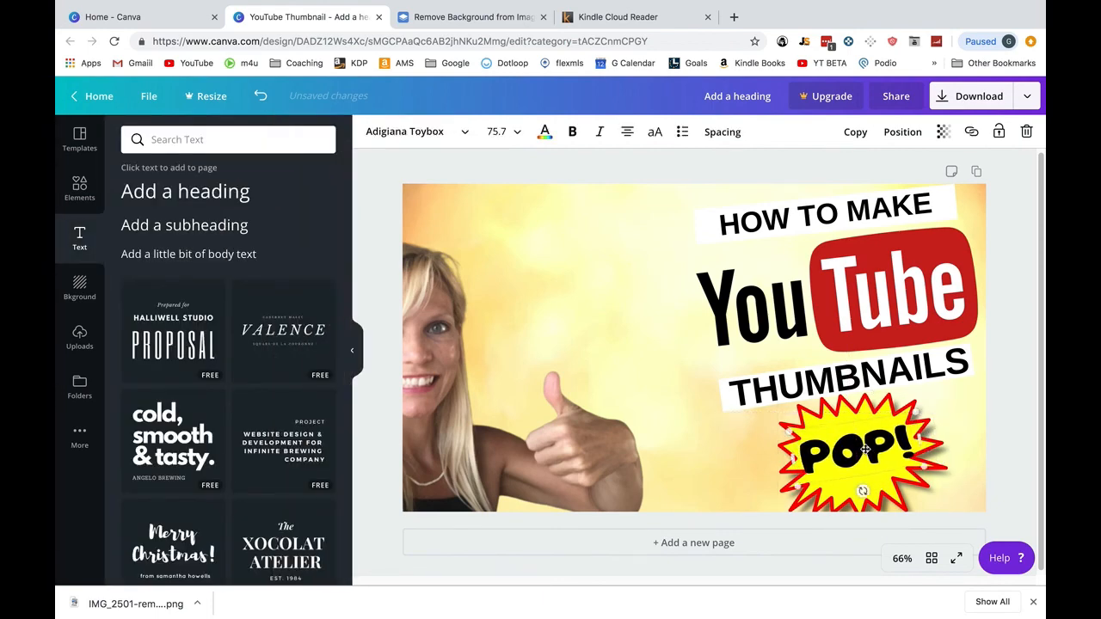
- Set the HOW TO MAKE text's font size to 52
{"action": "left_click", "coordinate": [774, 311]}
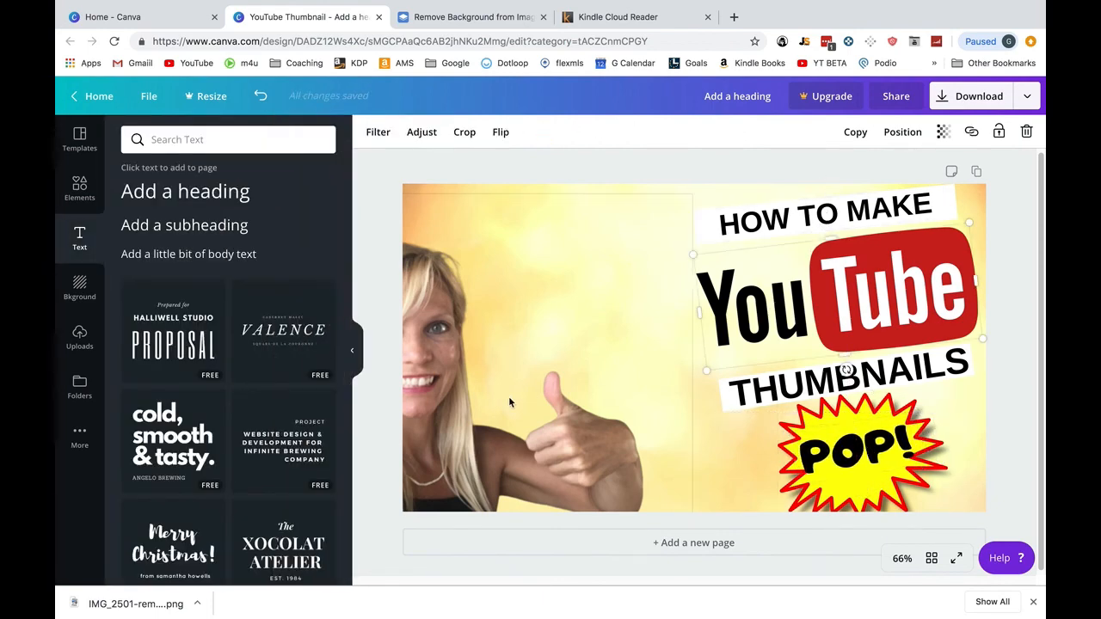
{"action": "left_click", "coordinate": [755, 223]}
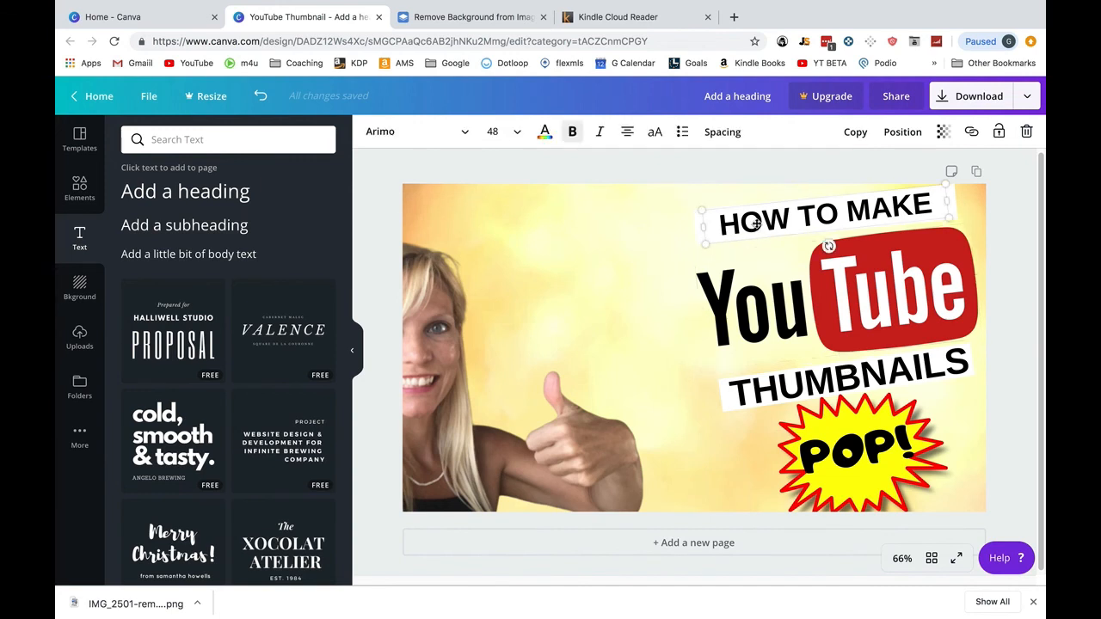
{"action": "left_click", "coordinate": [499, 131]}
{"action": "type", "text": "52"}
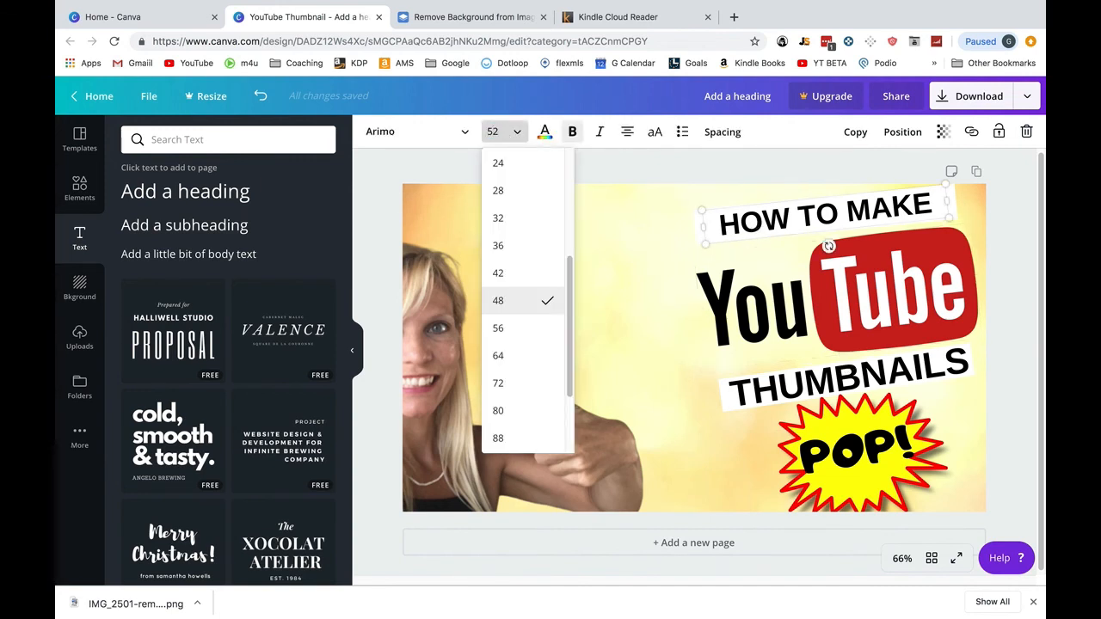
{"action": "key", "text": "Return"}
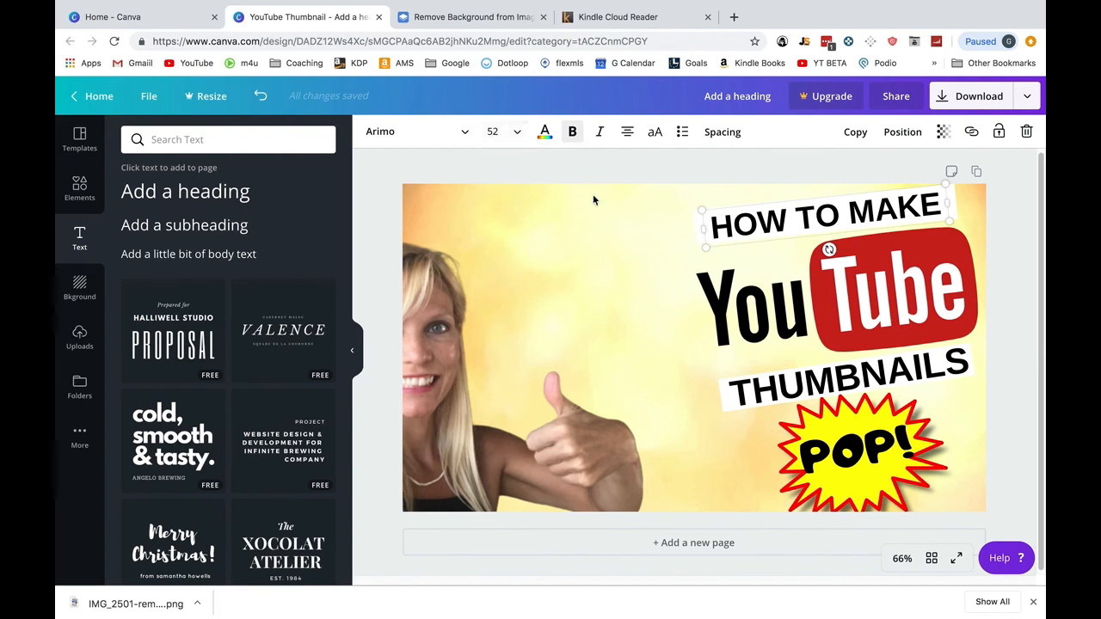
- Move the portrait cutout right to bring the whole face into the thumbnail, and enlarge the YouTube logo slightly
{"action": "left_click_drag", "start_coordinate": [448, 386], "coordinate": [564, 362]}
{"action": "left_click", "coordinate": [744, 291]}
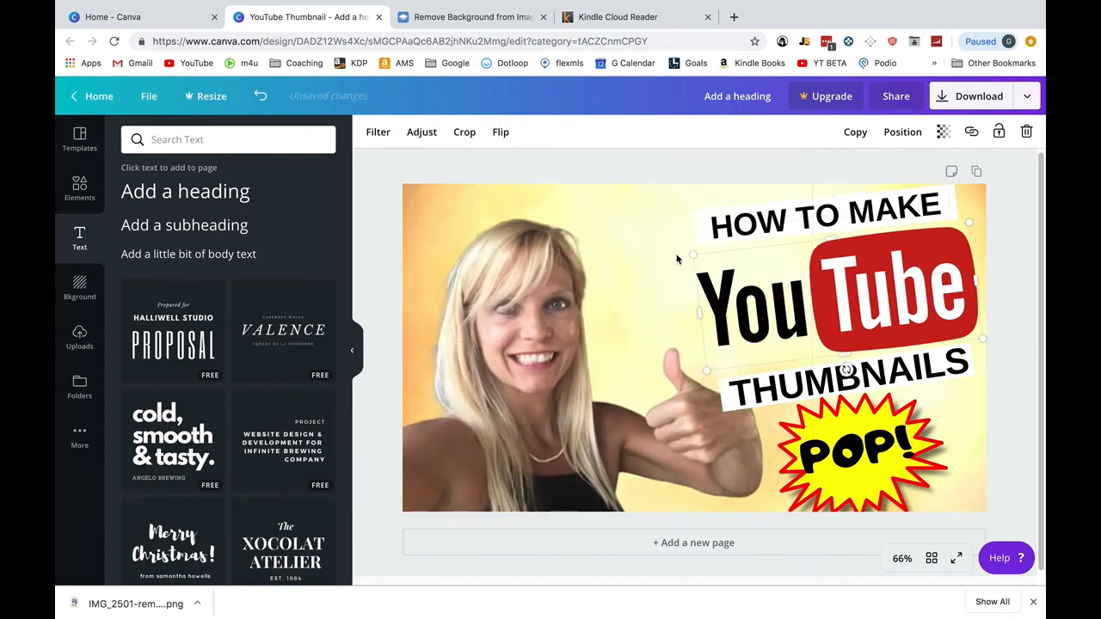
{"action": "mouse_move", "coordinate": [693, 254]}
{"action": "left_mouse_down"}
{"action": "mouse_move", "coordinate": [663, 246]}
{"action": "mouse_move", "coordinate": [685, 253]}
{"action": "left_mouse_up"}
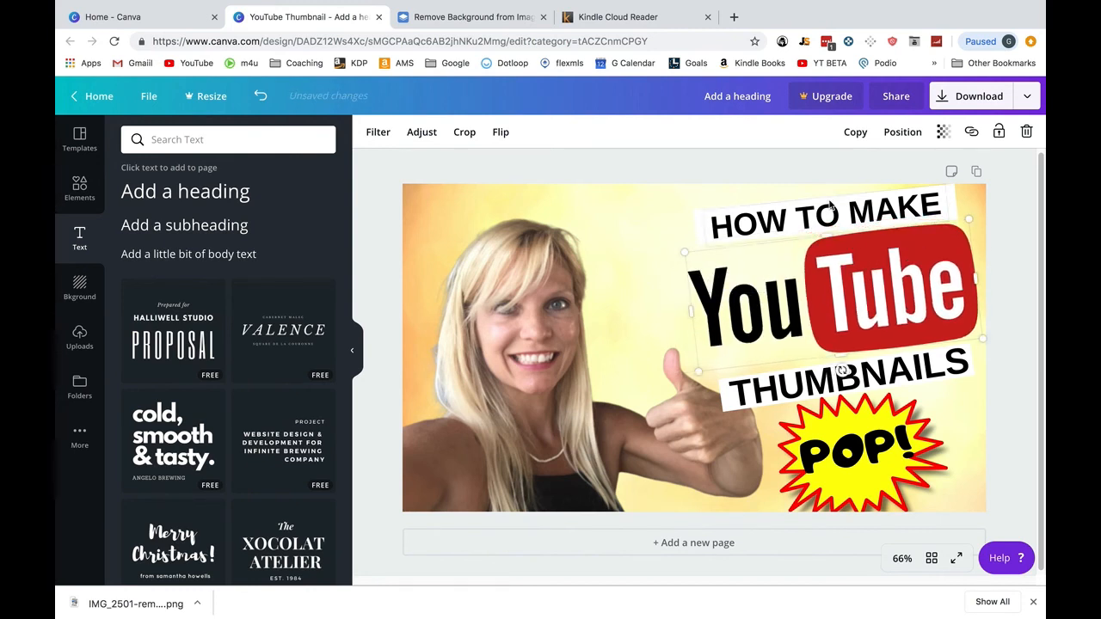
- Move the HOW TO MAKE text aside and place it back on its white bar, slightly further left
{"action": "left_click_drag", "start_coordinate": [831, 205], "coordinate": [807, 204]}
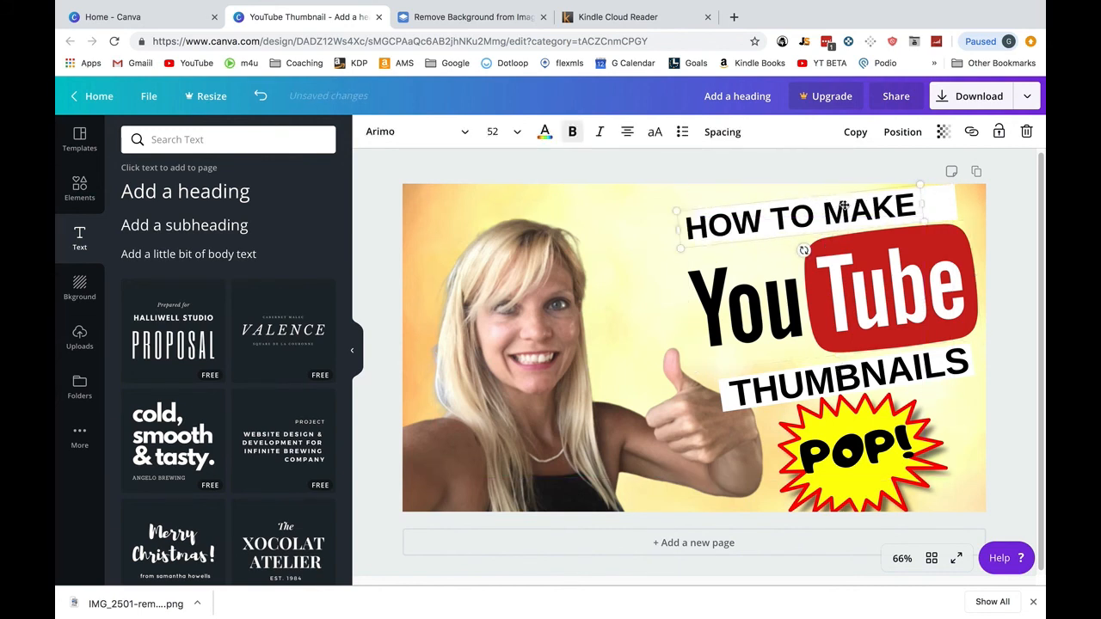
{"action": "left_click_drag", "start_coordinate": [825, 209], "coordinate": [836, 212]}
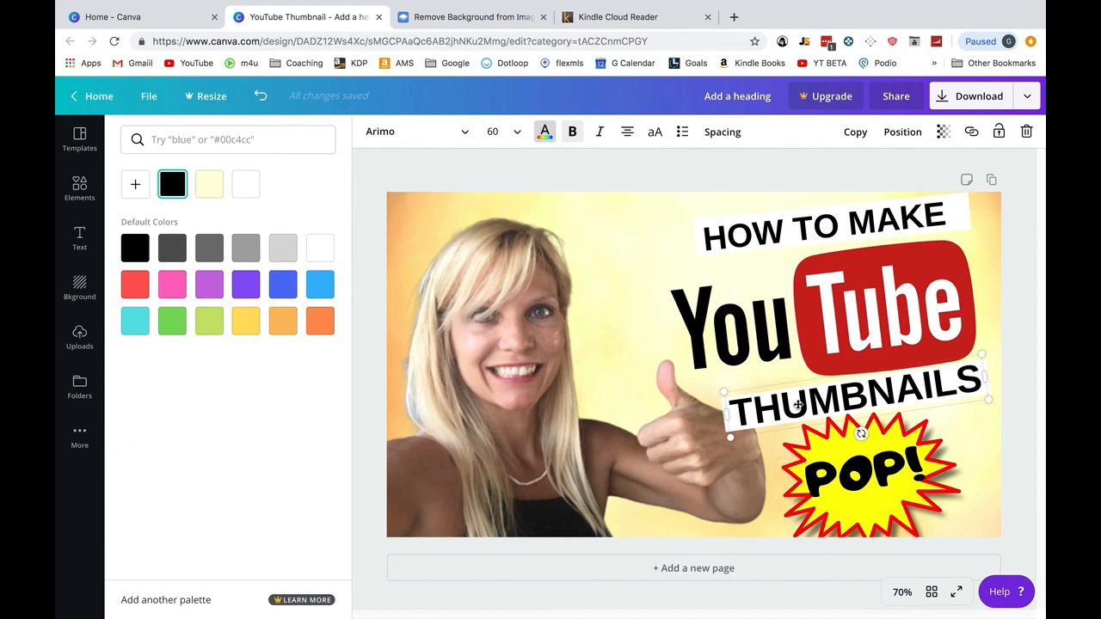
- Shift the THUMBNAILS text slightly left and change its color to white
{"action": "left_click_drag", "start_coordinate": [798, 404], "coordinate": [782, 407]}
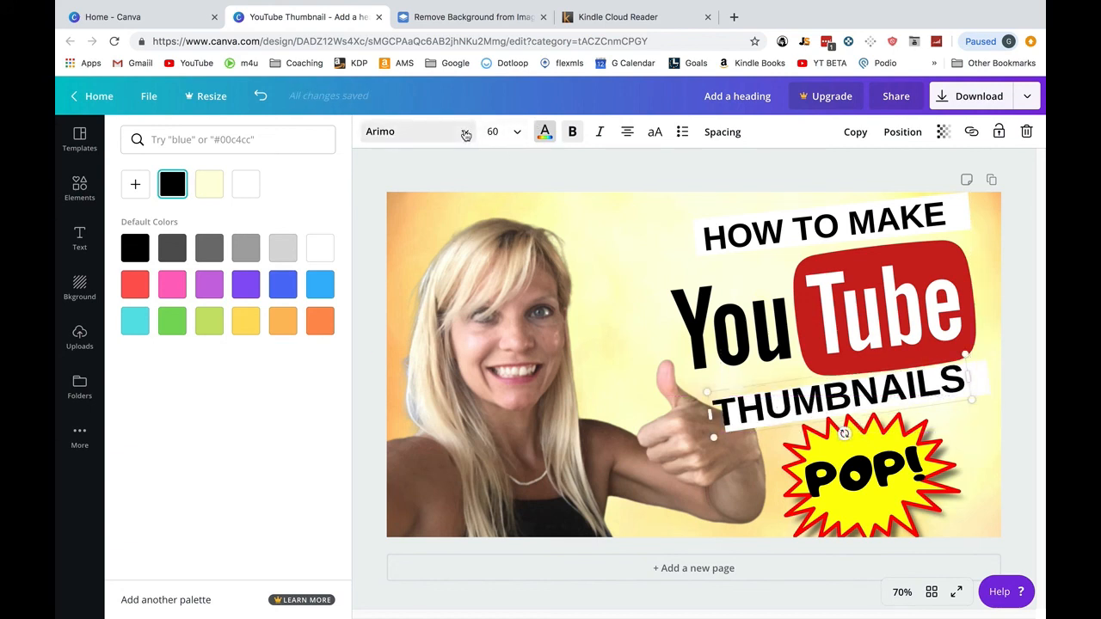
{"action": "left_click", "coordinate": [553, 138]}
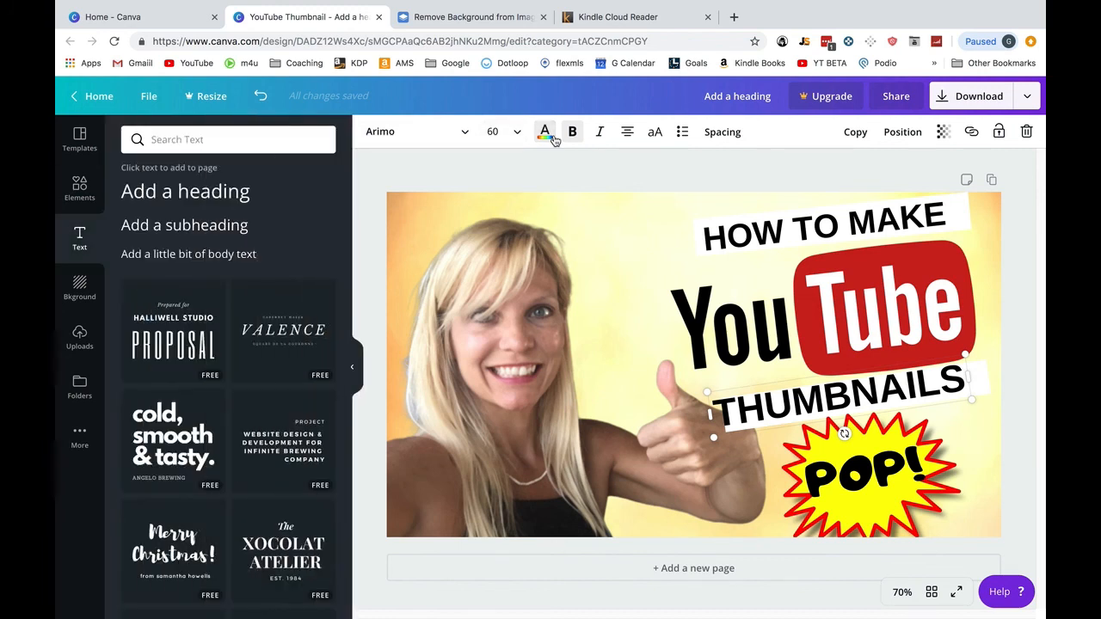
{"action": "left_click", "coordinate": [553, 137]}
{"action": "left_click", "coordinate": [320, 248]}
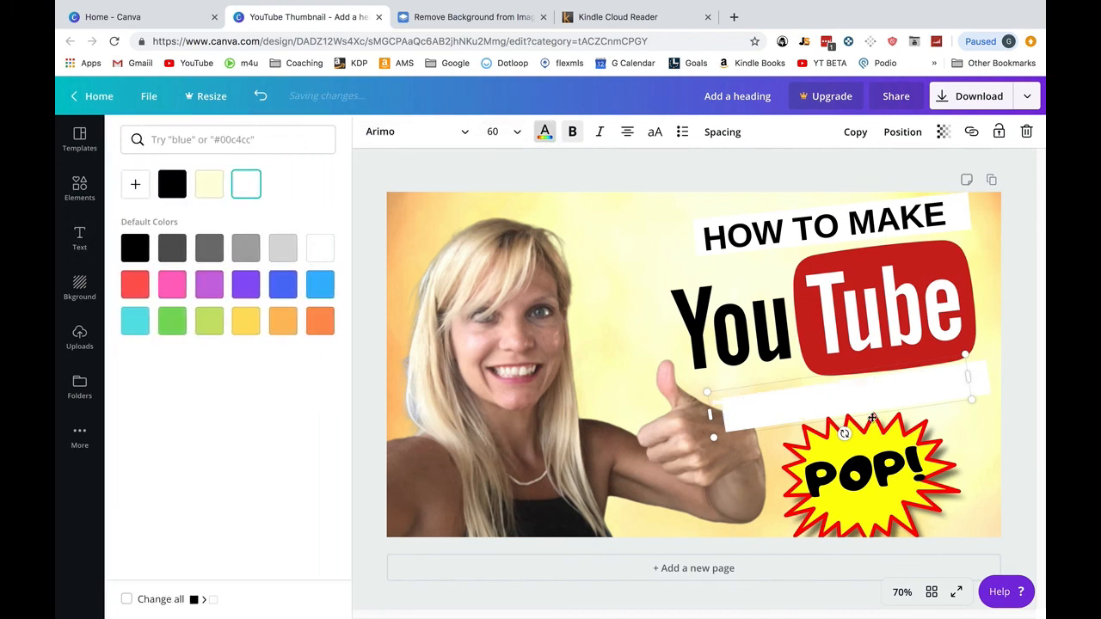
- Move the THUMBNAILS text off its bar, recolor the bar black, and center the text back on it
{"action": "left_click_drag", "start_coordinate": [891, 395], "coordinate": [900, 419]}
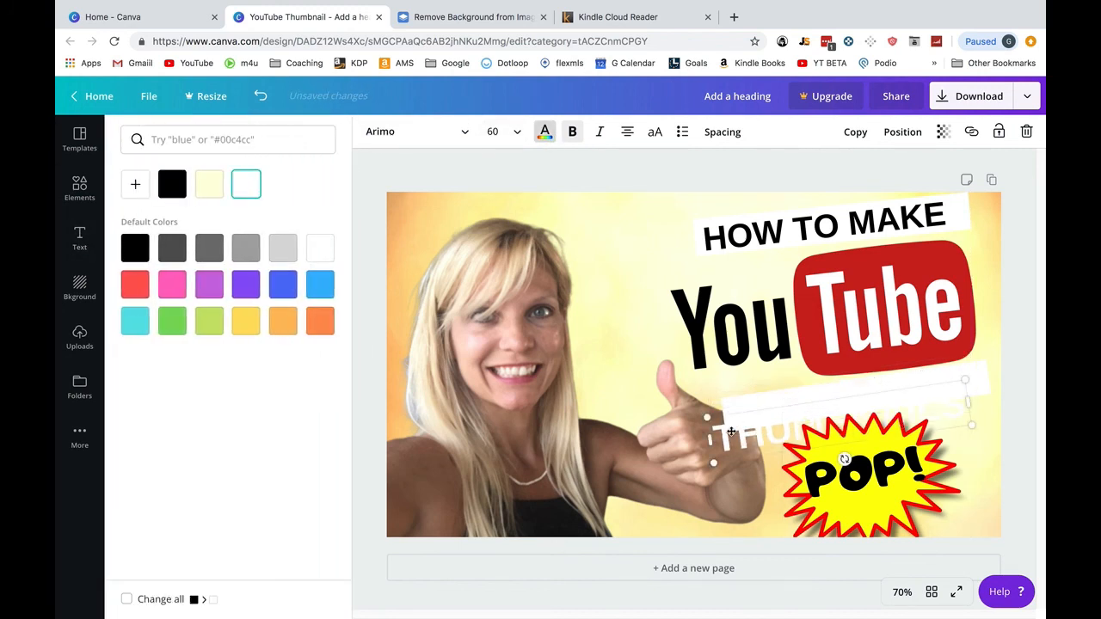
{"action": "left_click", "coordinate": [761, 398]}
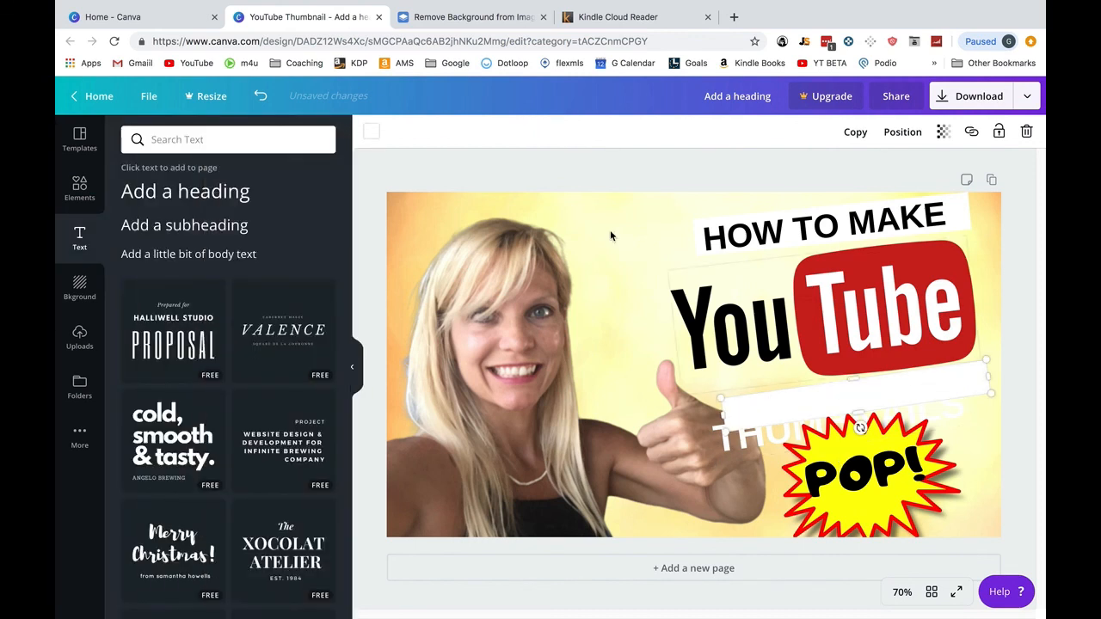
{"action": "left_click", "coordinate": [371, 130]}
{"action": "left_click", "coordinate": [172, 183]}
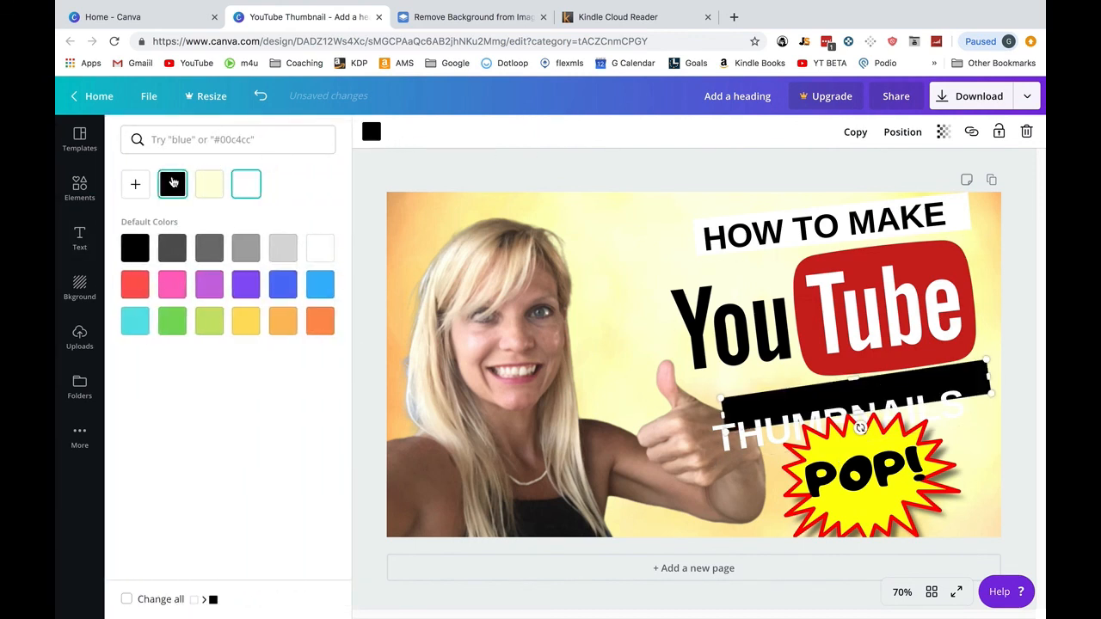
{"action": "left_click_drag", "start_coordinate": [741, 439], "coordinate": [759, 415]}
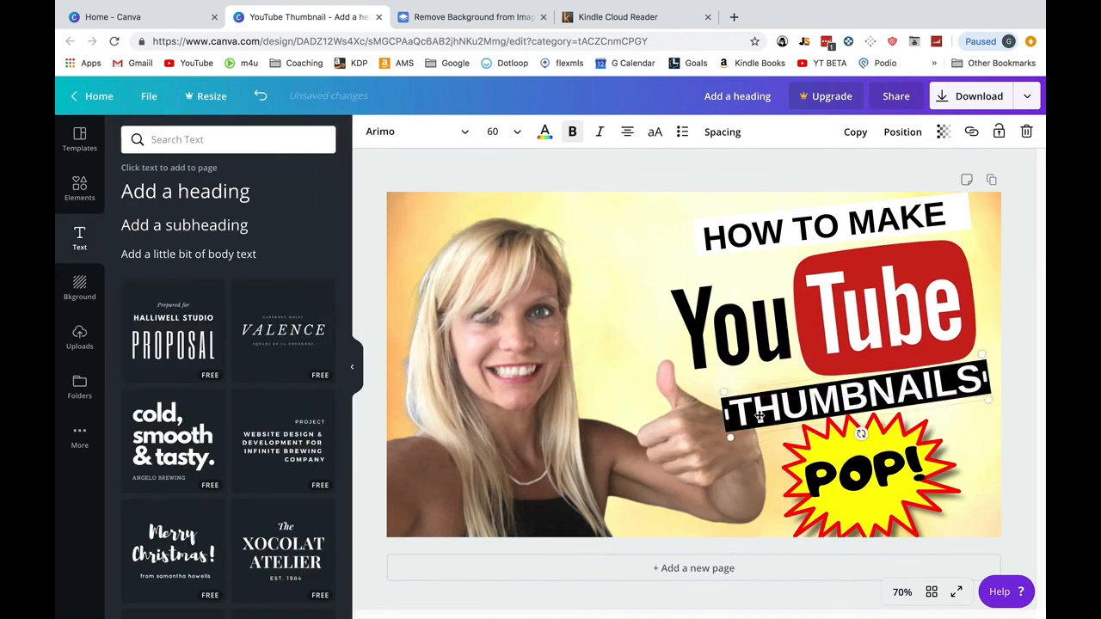
- Reduce the HOW TO MAKE text to size 48.5 and center it on its white bar
{"action": "left_click_drag", "start_coordinate": [800, 231], "coordinate": [815, 223]}
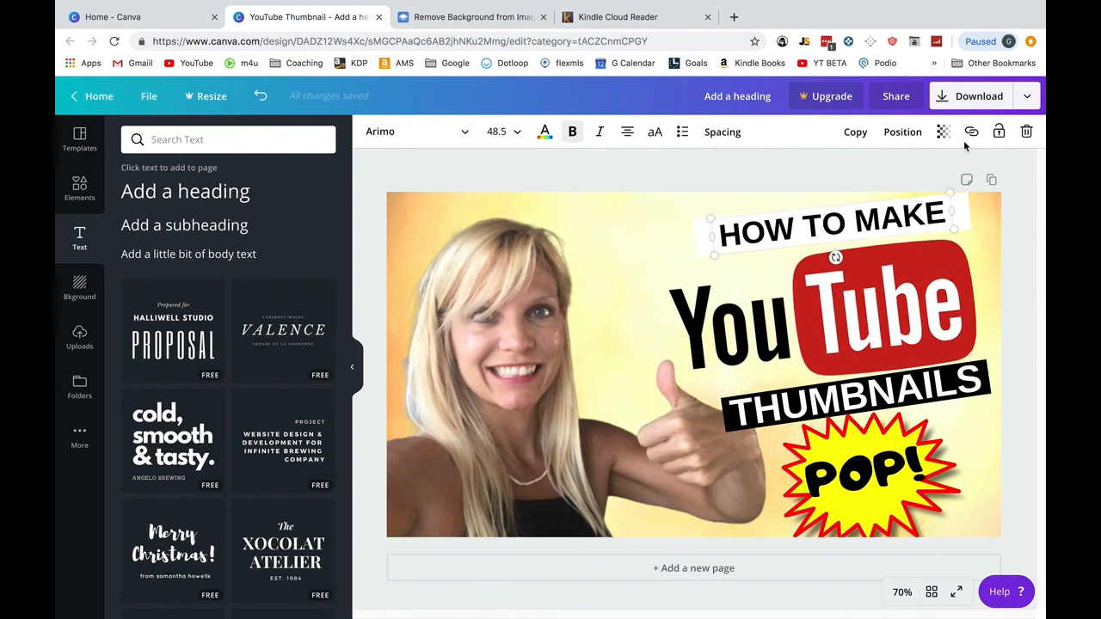
- Download the finished thumbnail as a PNG
{"action": "left_click", "coordinate": [975, 98]}
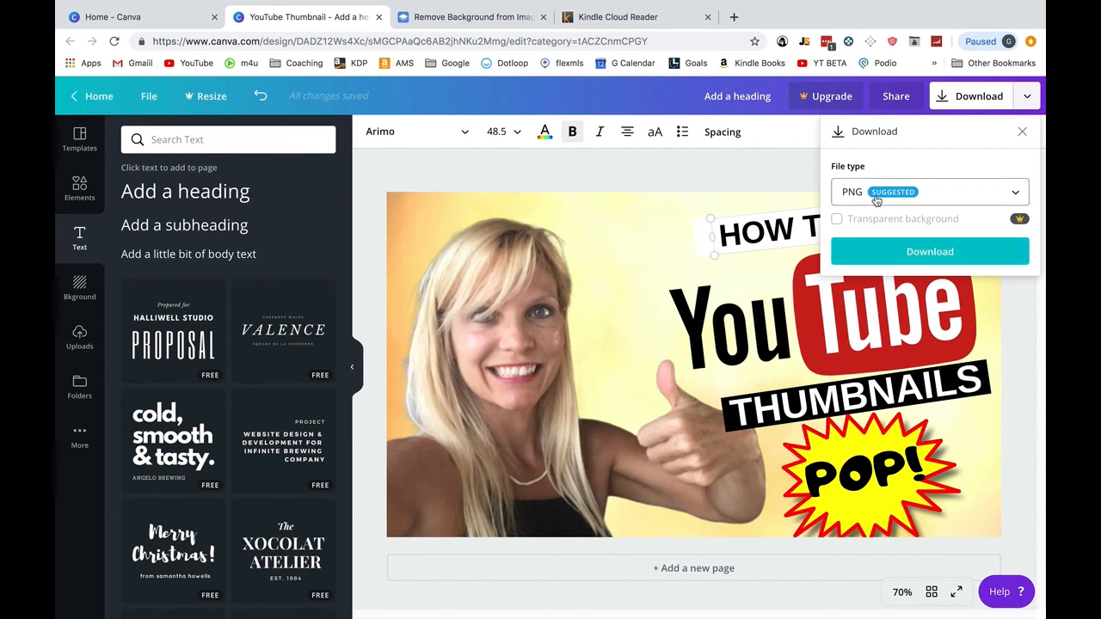
{"action": "left_click", "coordinate": [918, 254]}
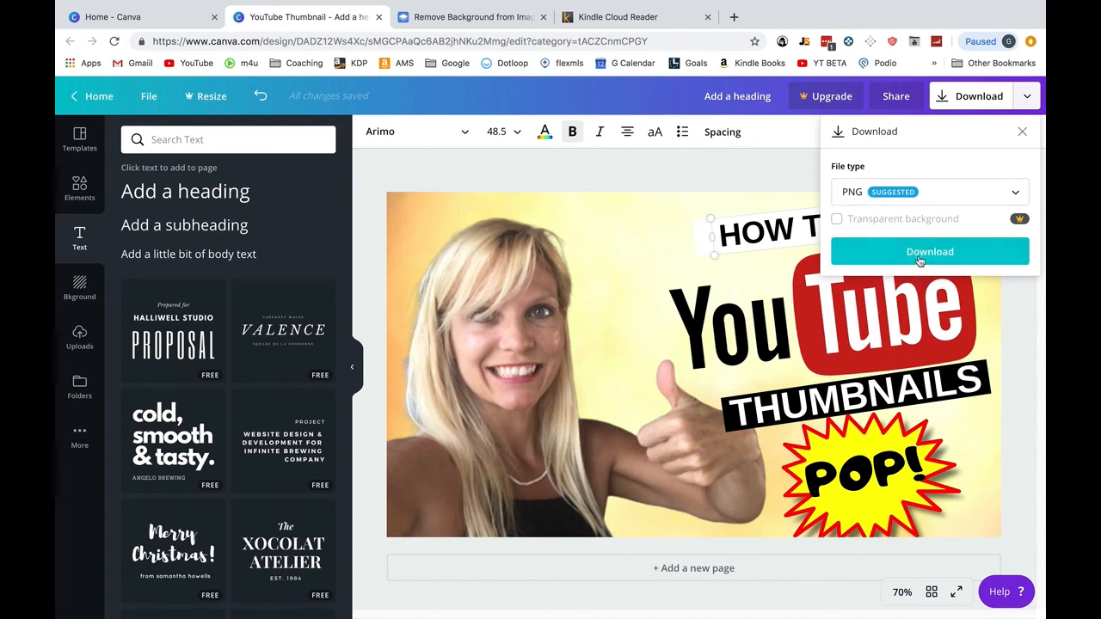